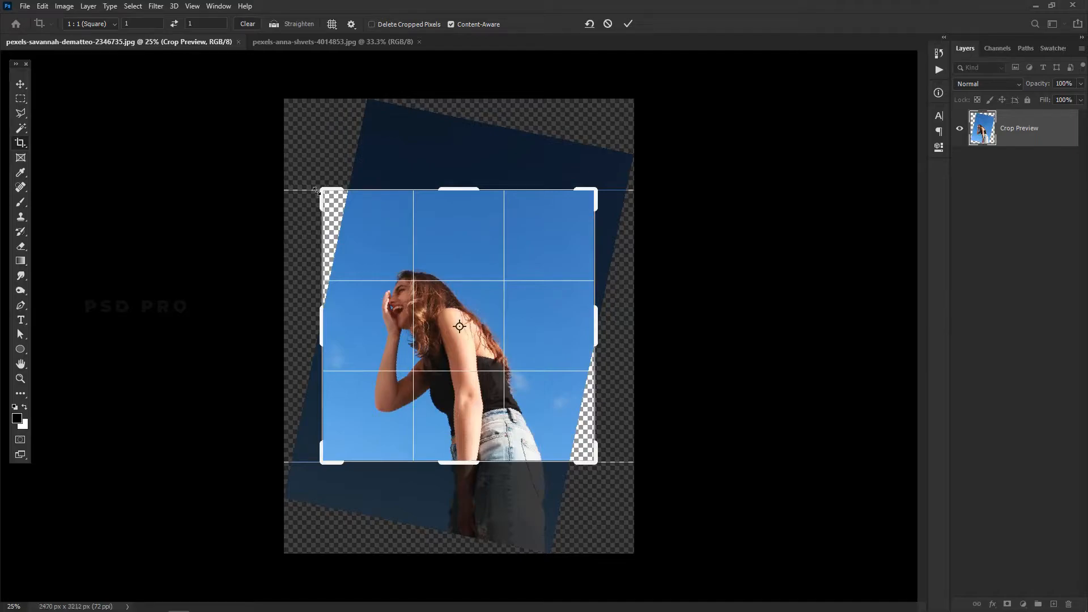
Crop the rotated woman photo to a 1:1 square of about 2160 px around her, using Content-Aware to fill the empty corners
drag(594, 462, 640, 504)
drag(507, 376, 542, 348)
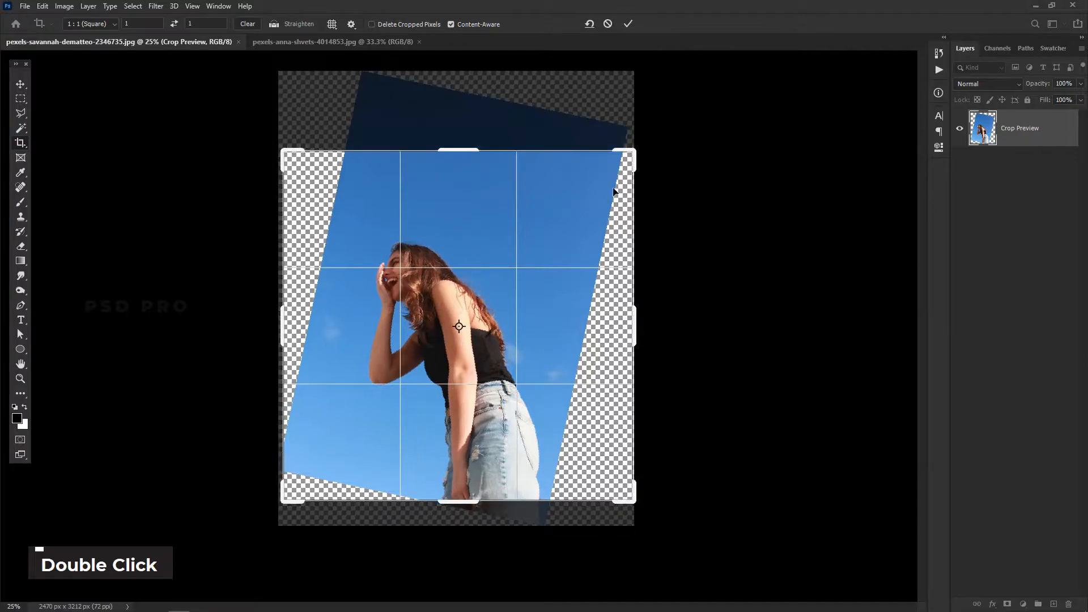
drag(629, 159, 619, 168)
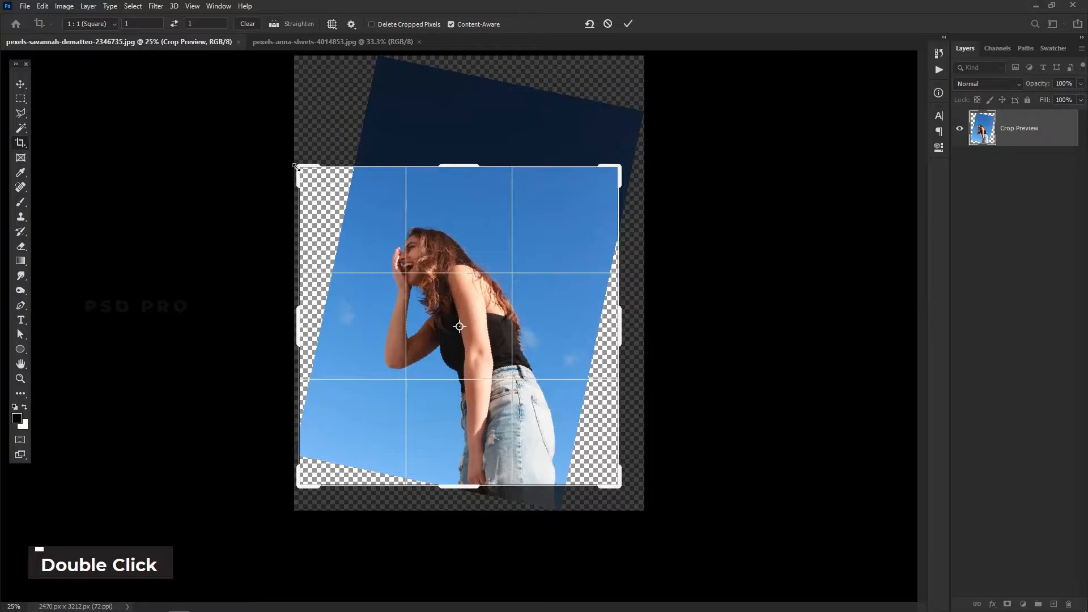
drag(296, 166, 312, 177)
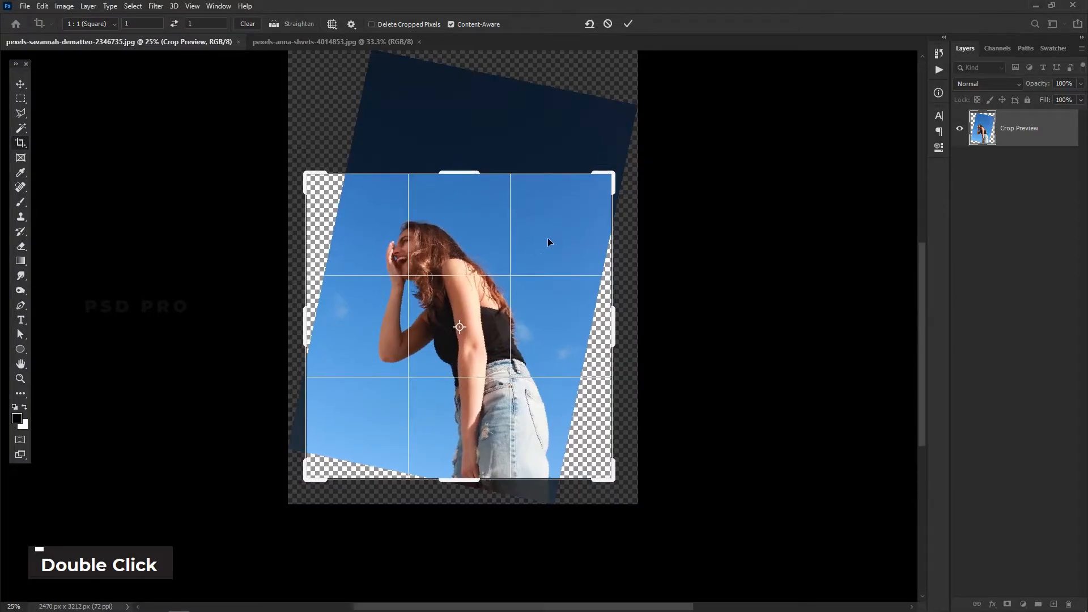
drag(541, 253, 549, 253)
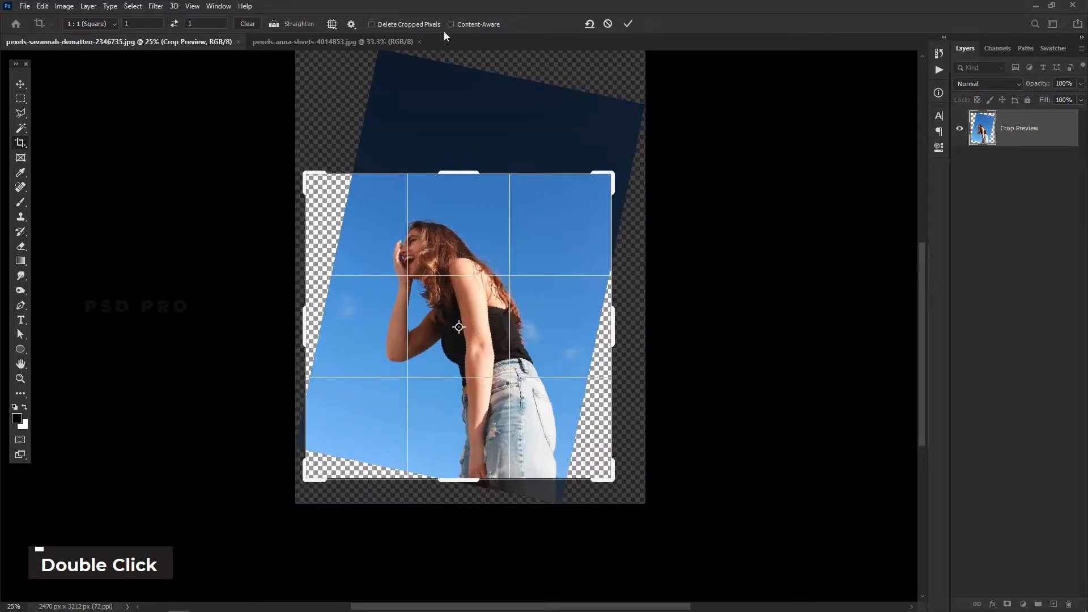
click(477, 24)
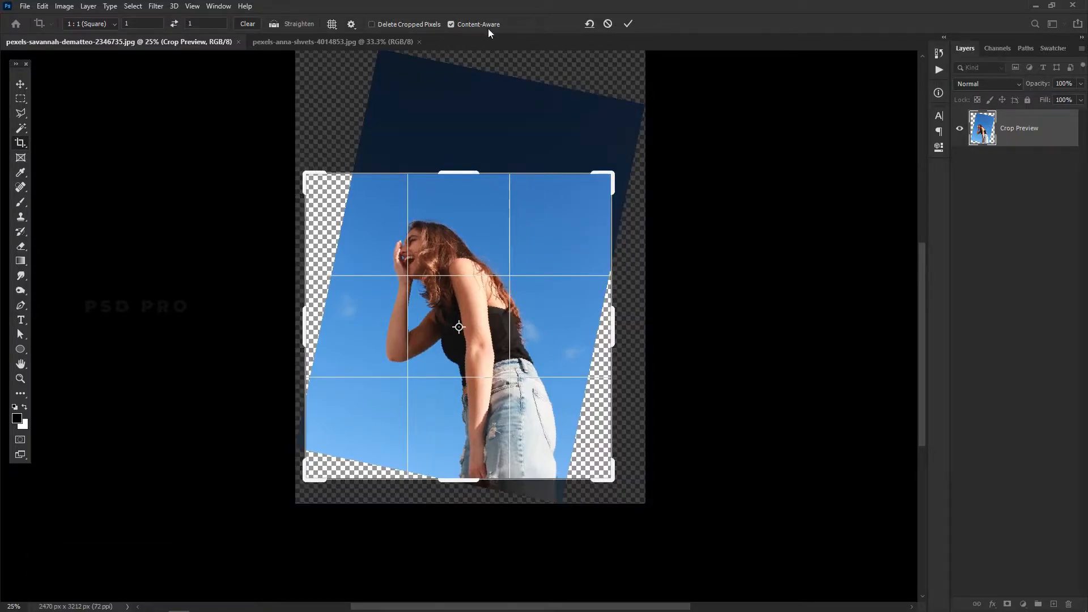
click(630, 23)
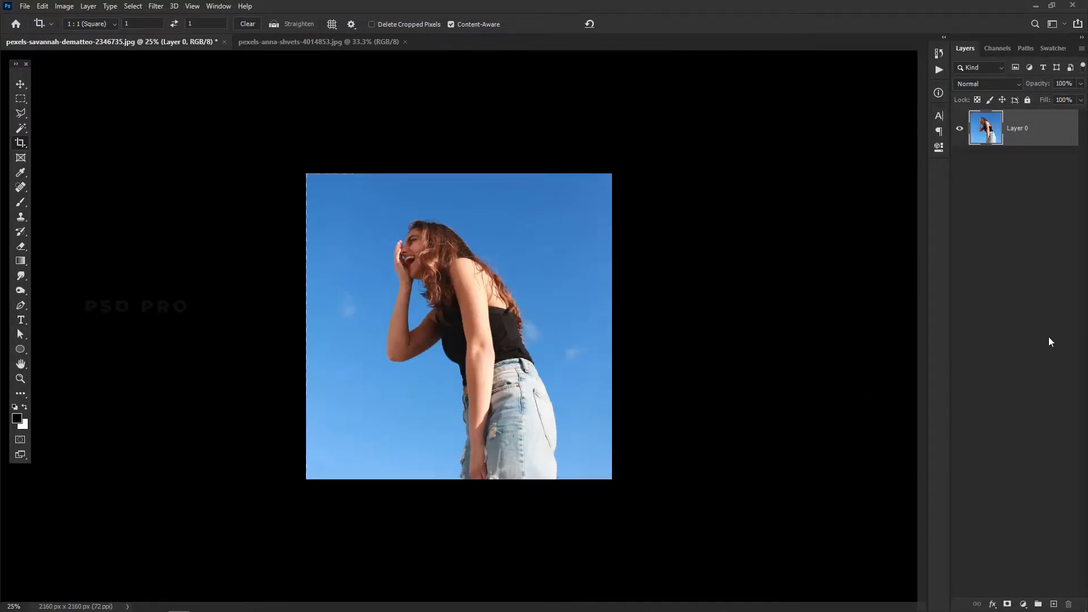
Paint over the transparent strip along the photo's left edge using the Clone Stamp at 100% opacity with sampled blue sky
key(s)
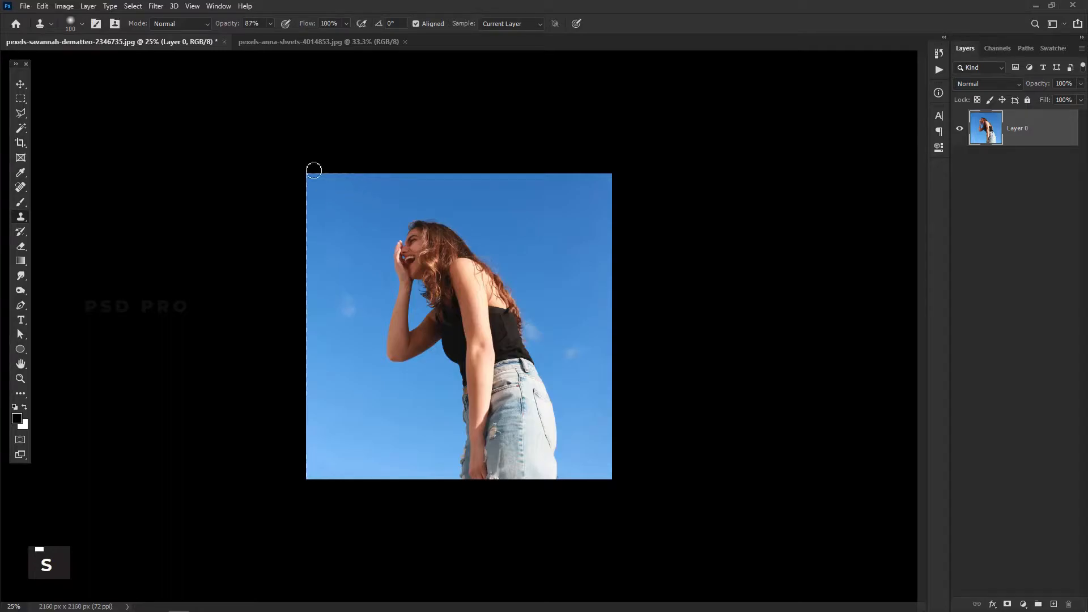
drag(227, 23, 235, 23)
alt+click(354, 185)
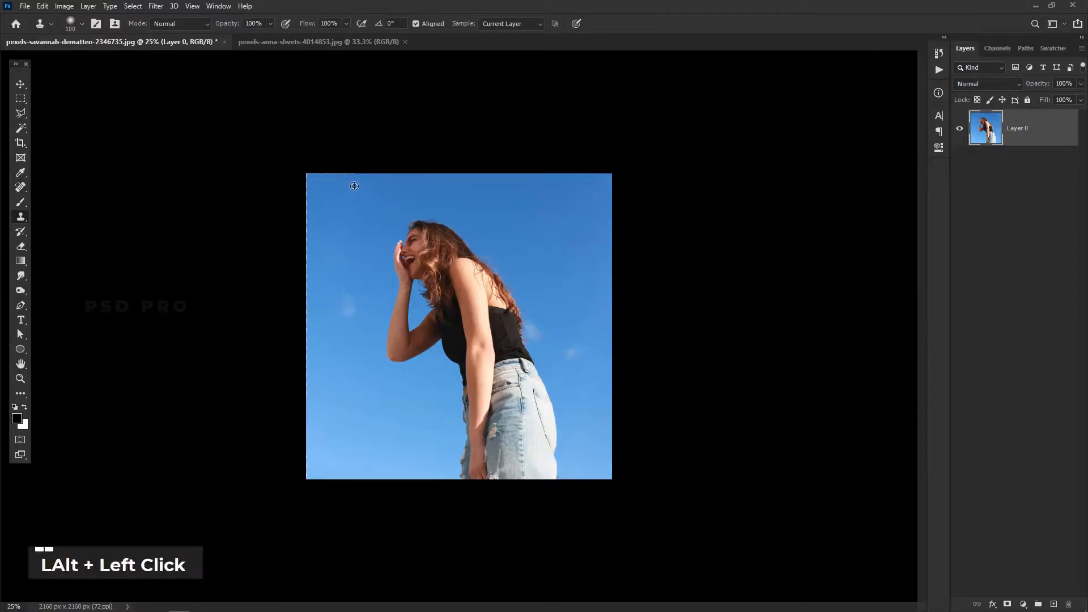
alt+click(324, 196)
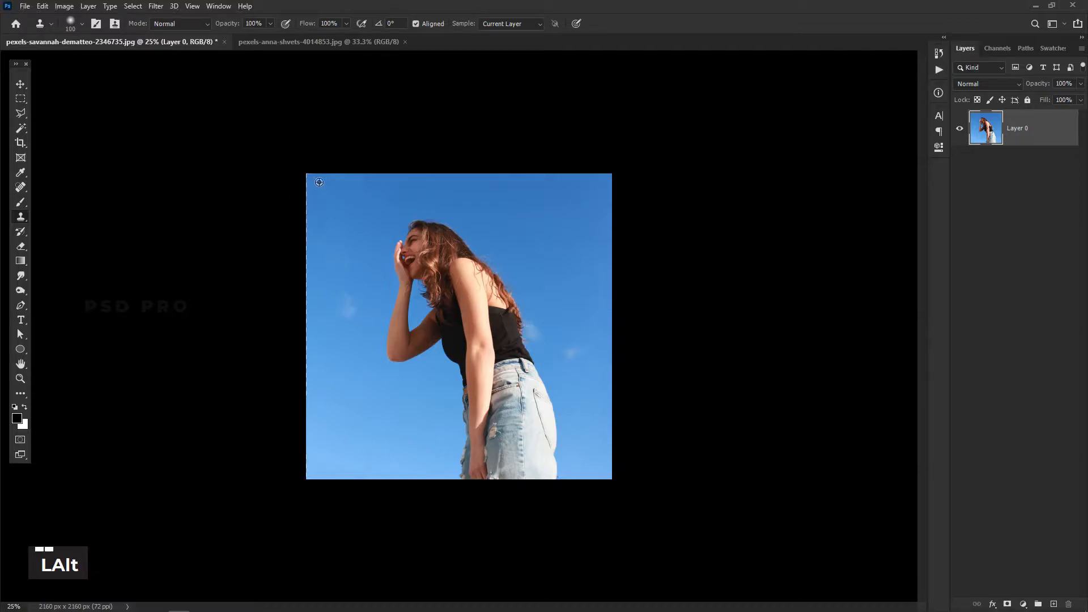
alt+click(318, 181)
alt+click(320, 193)
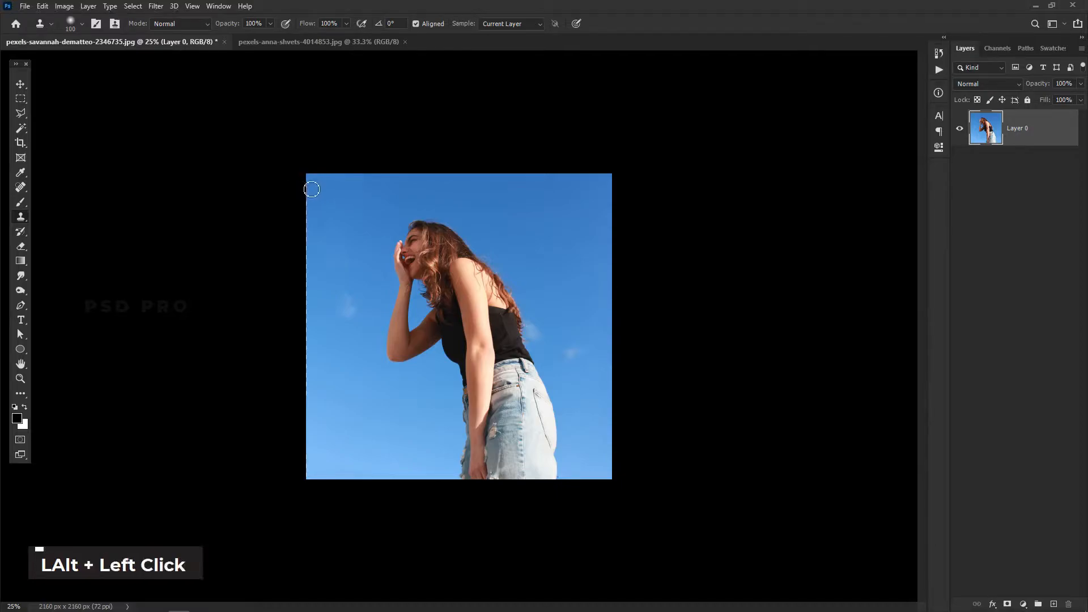
drag(312, 189, 306, 485)
Rename the photo layer as BG
double_click(1026, 128)
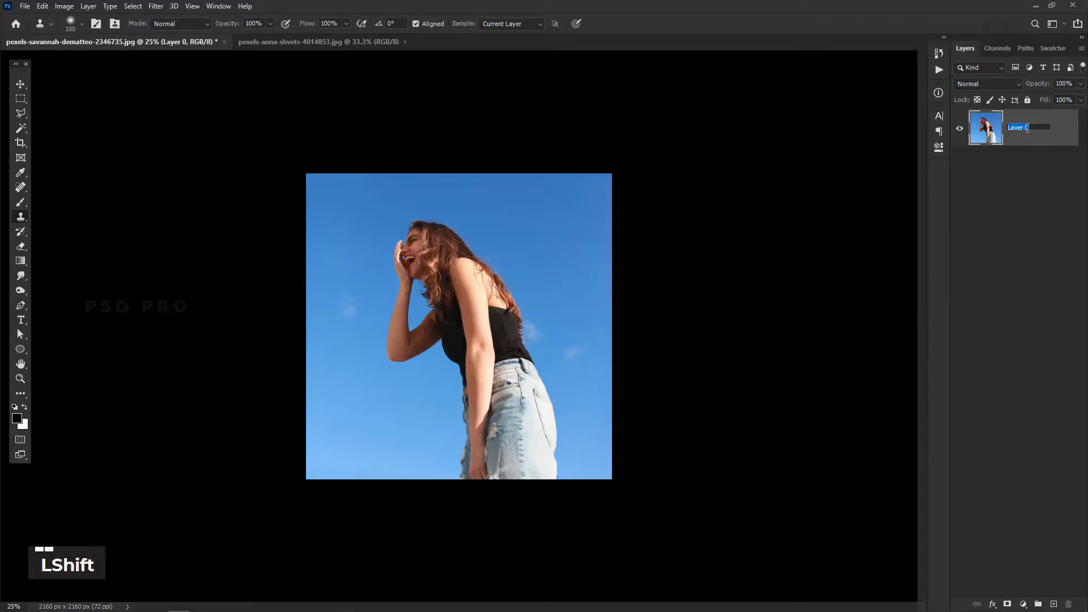
text(BG)
click(1036, 146)
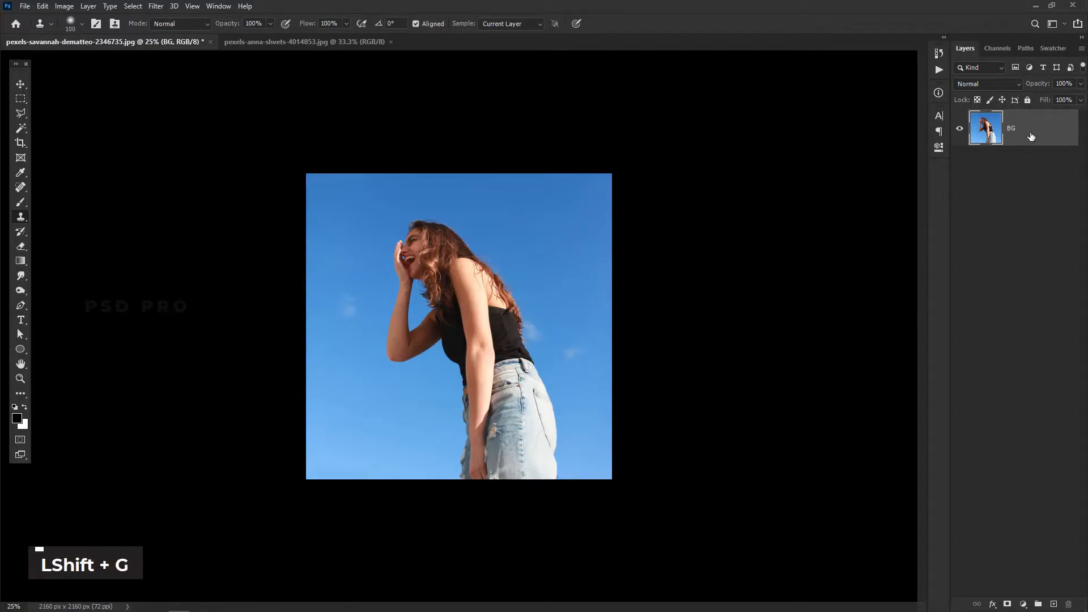
Duplicate the BG layer and name the copy Girl
key(ctrl+j)
double_click(1017, 129)
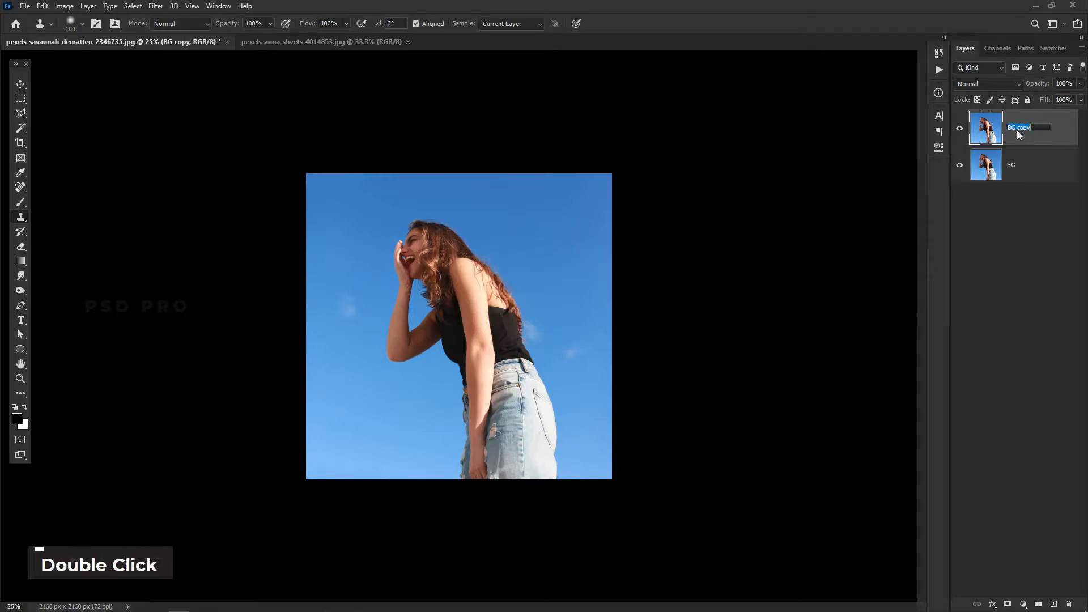
text(H)
drag(1018, 130, 993, 134)
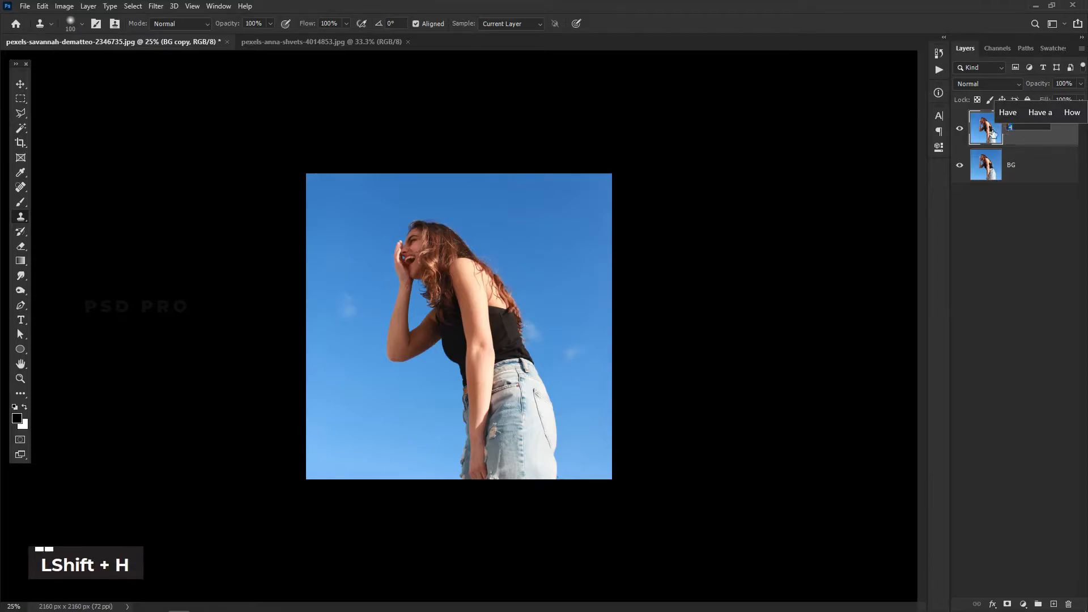
text(Gir)
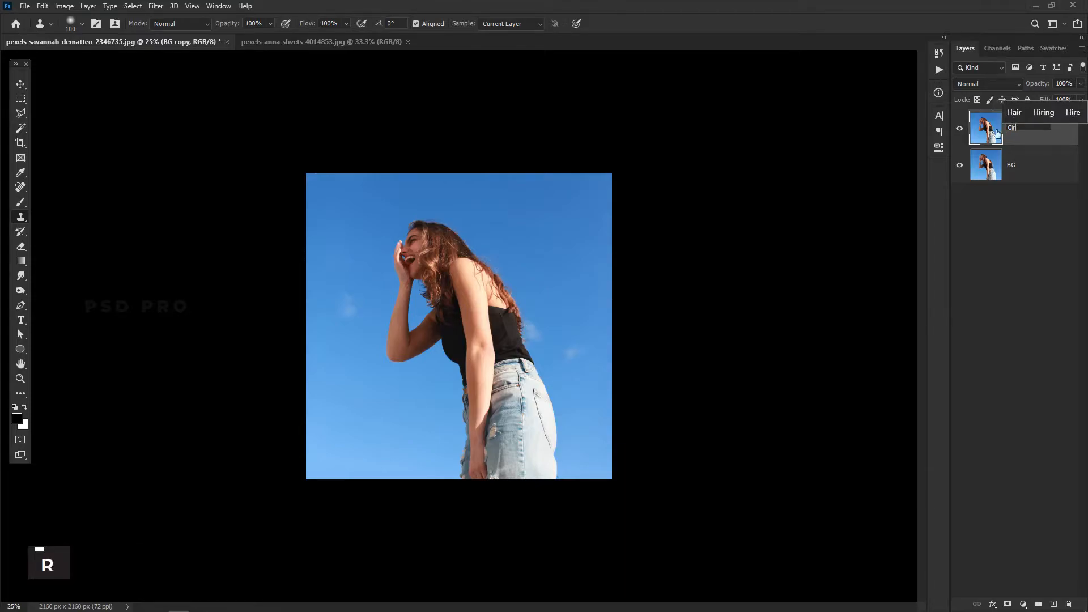
text(l)
click(1059, 144)
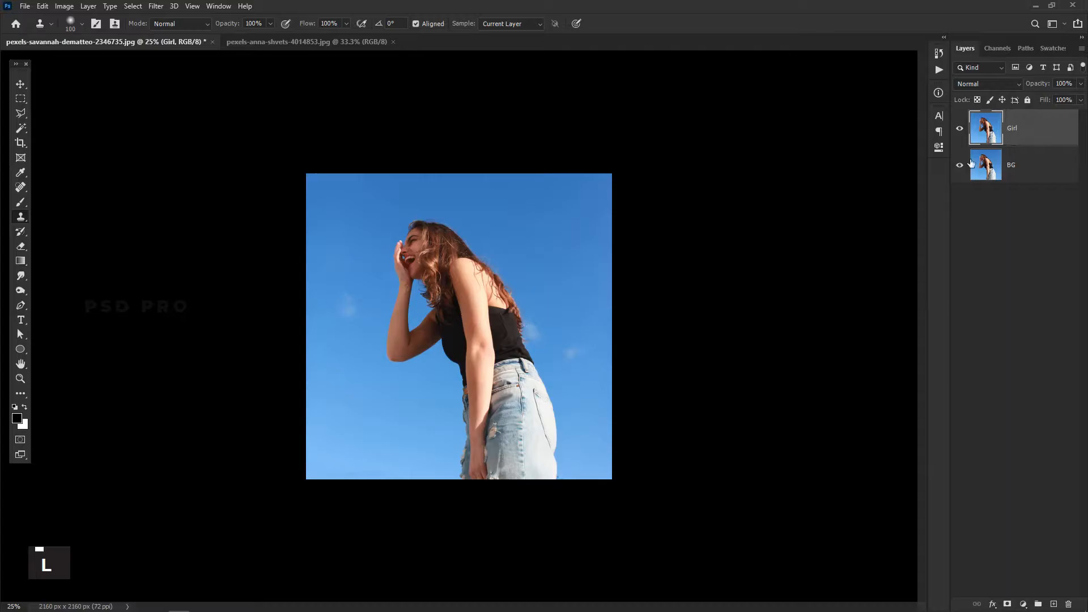
Select the woman automatically as the subject and turn the selection into a layer mask on the Girl layer
click(20, 84)
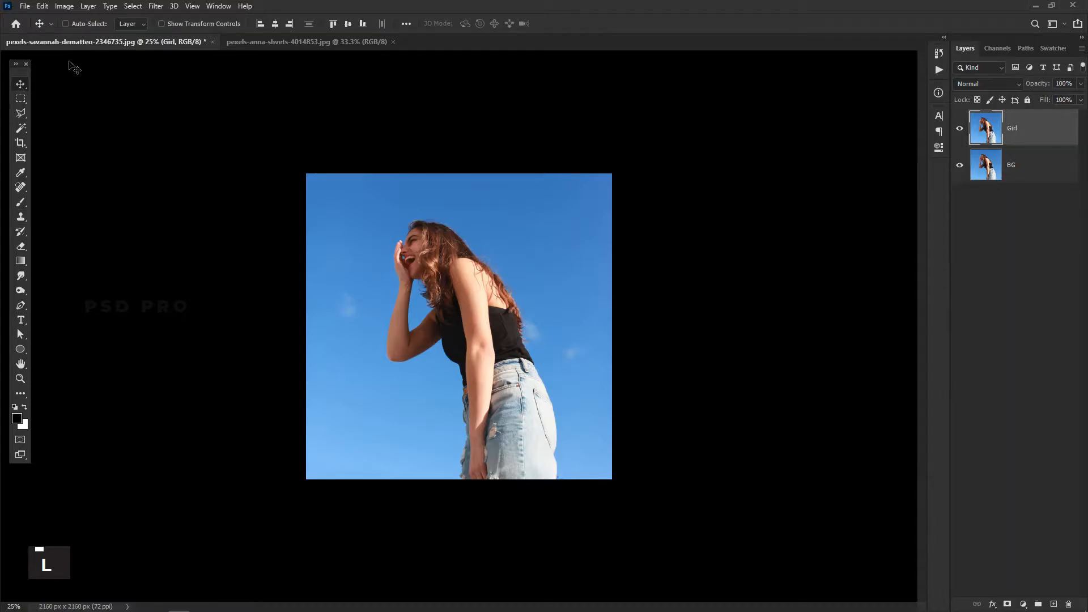
click(132, 6)
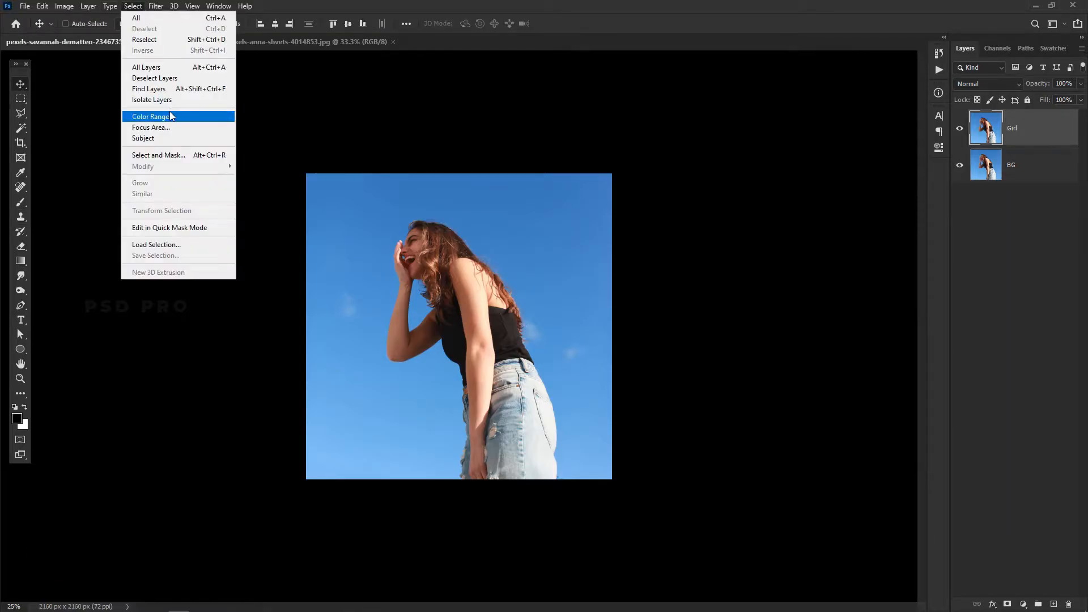
click(175, 138)
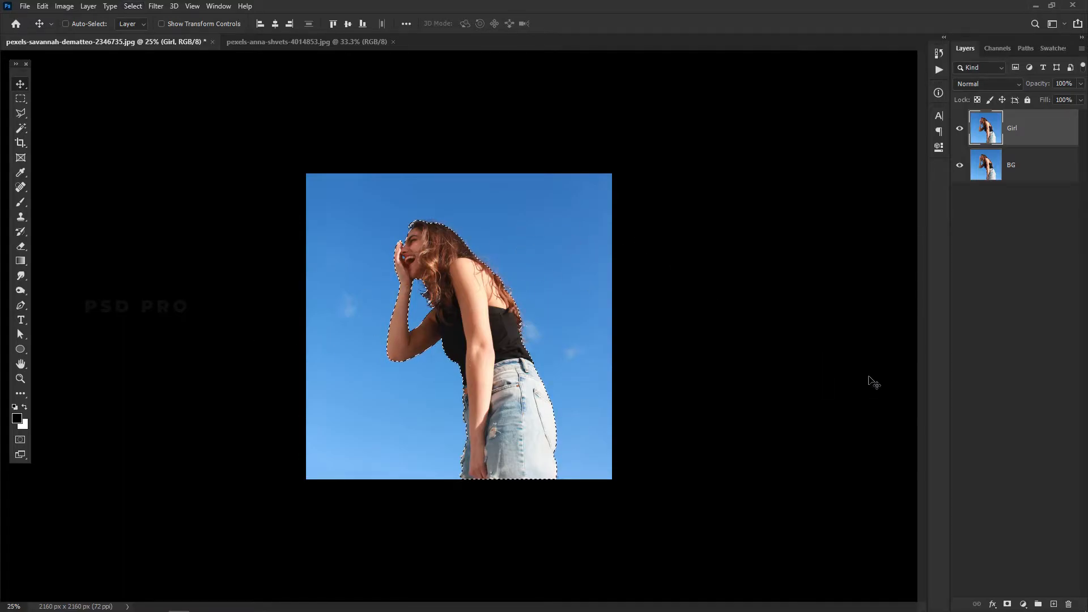
click(1006, 603)
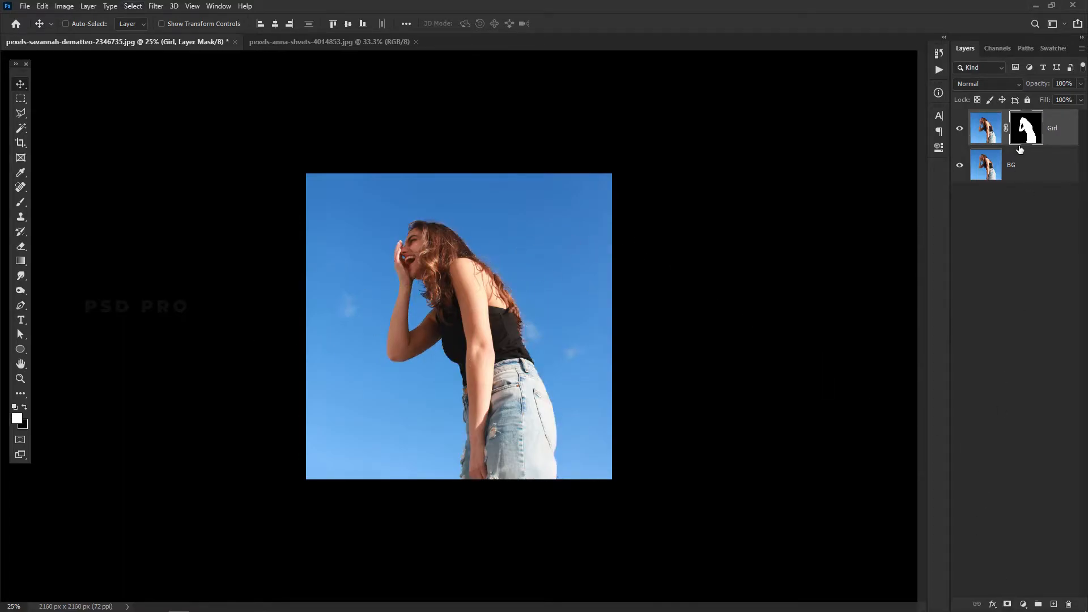
Select the small sky gap between her hand and mouth with the Magic Wand and fill it with black on the Girl mask
key(ctrl+equal)
key(ctrl+equal)
key(ctrl+equal)
key(ctrl+equal)
key(ctrl+equal)
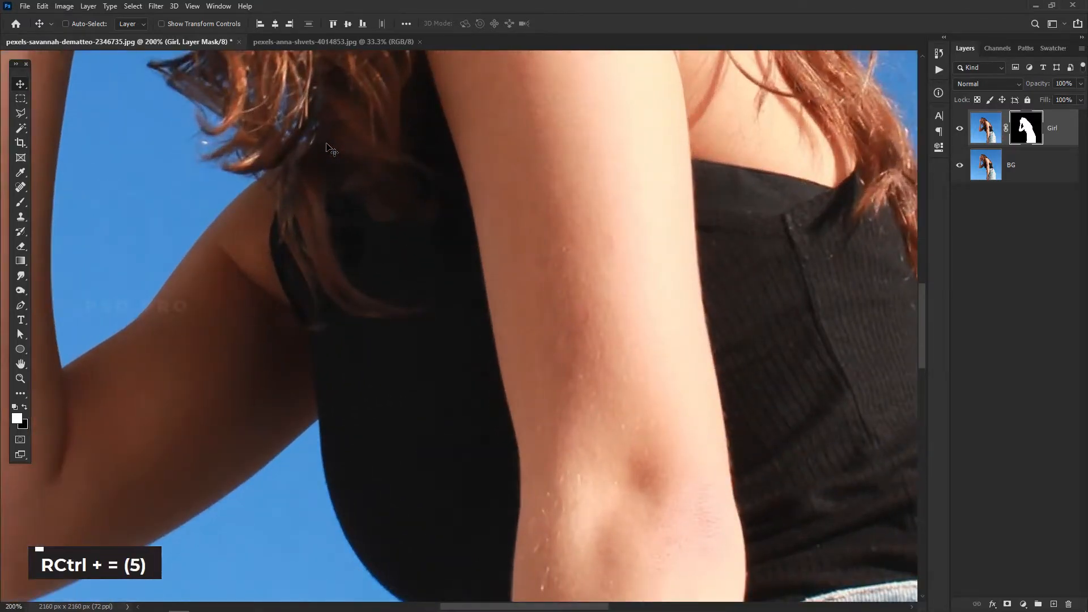
key(space)
drag(202, 141, 339, 436)
drag(256, 85, 435, 306)
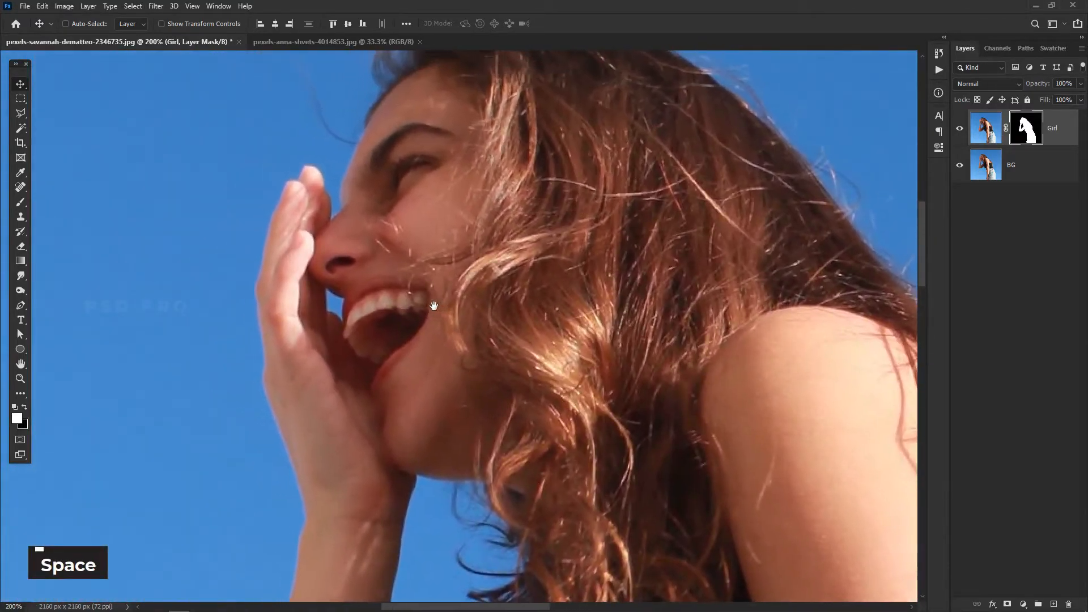
click(22, 128)
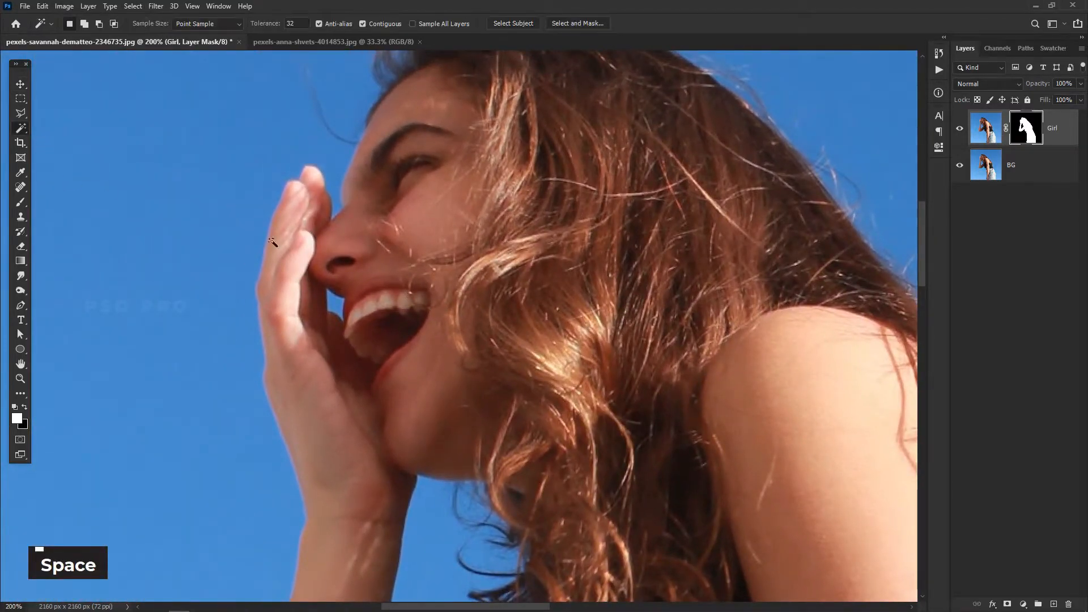
shift+click(330, 293)
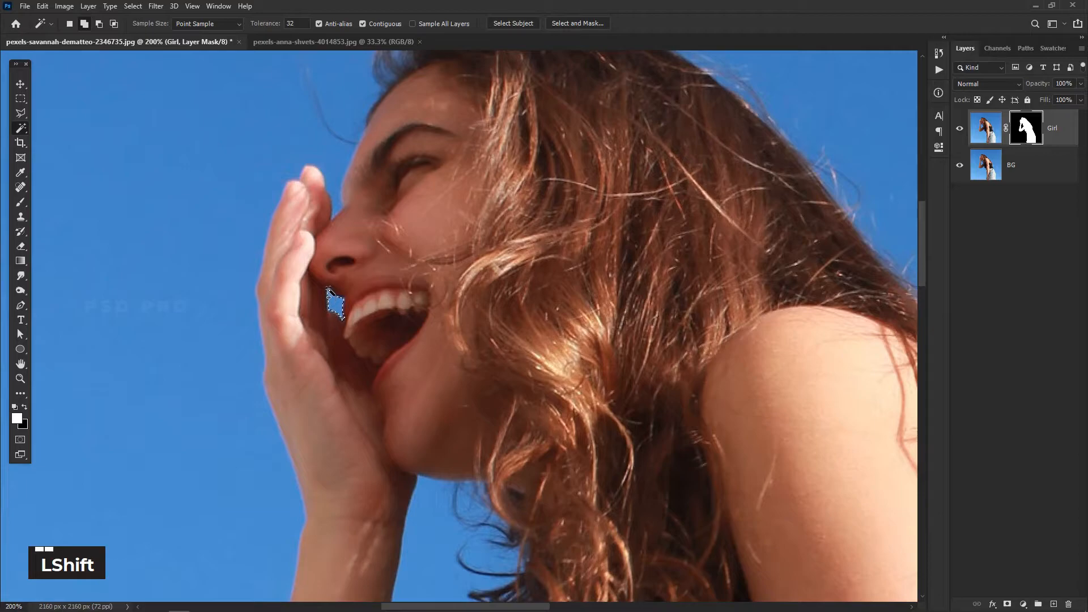
shift+click(368, 332)
alt+click(1028, 126)
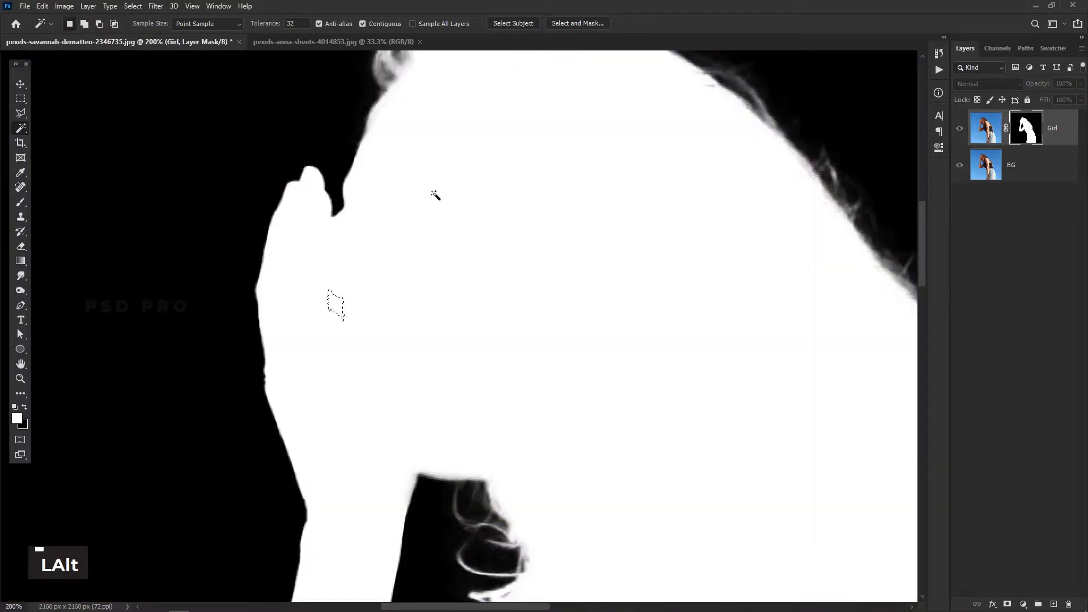
key(ctrl+BackSpace)
key(ctrl+d)
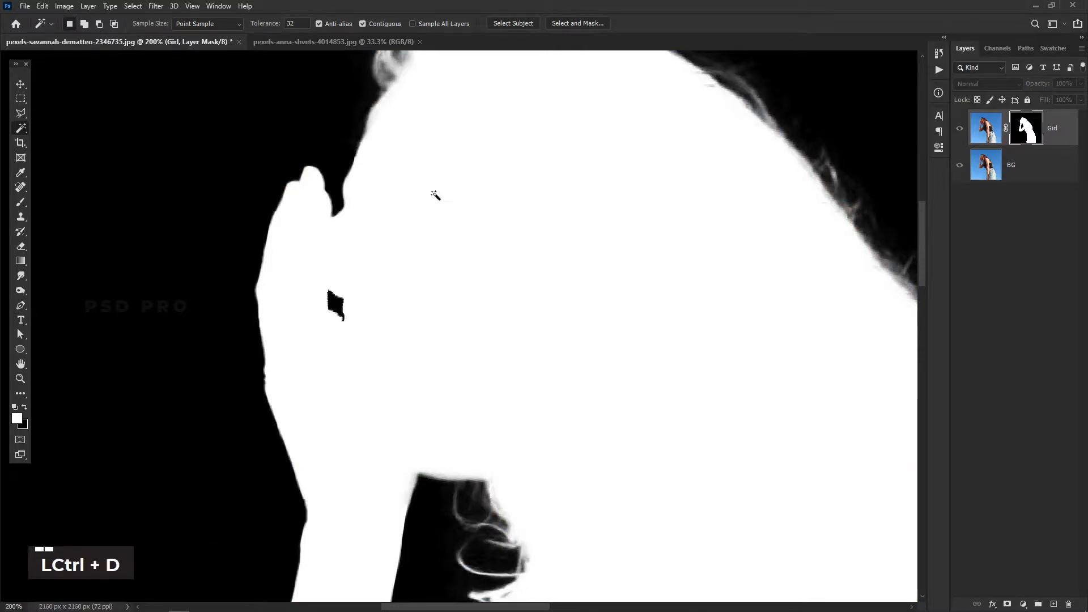
key(ctrl+0)
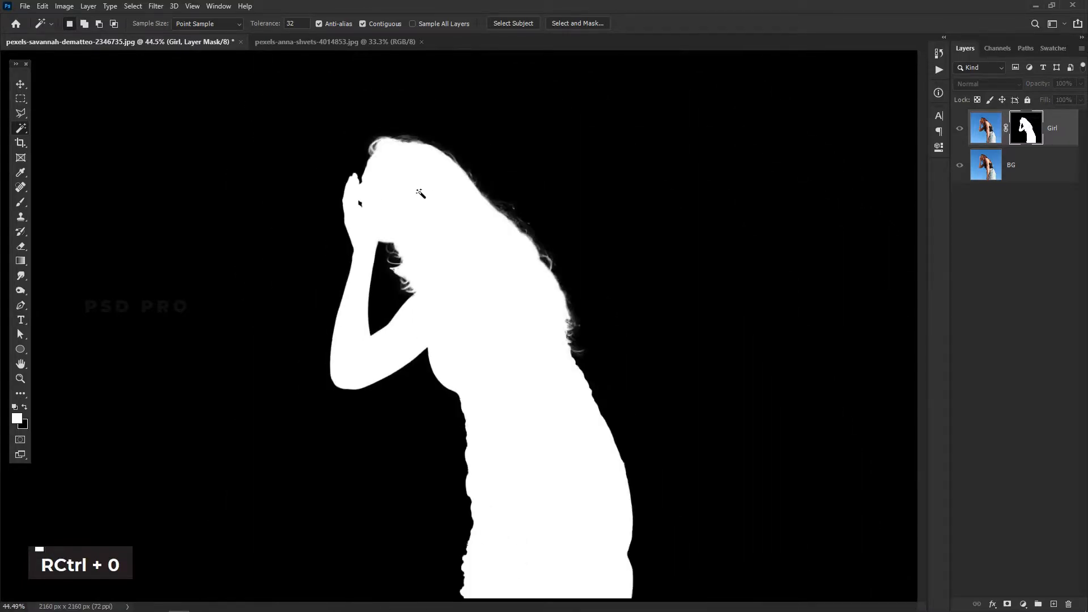
click(23, 87)
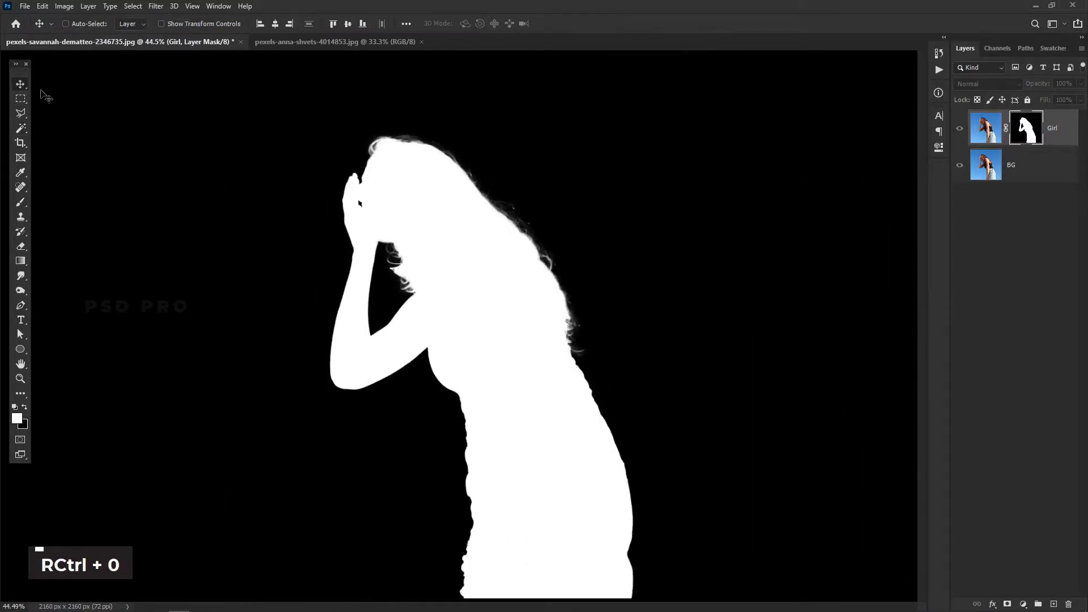
alt+click(1019, 137)
click(1011, 216)
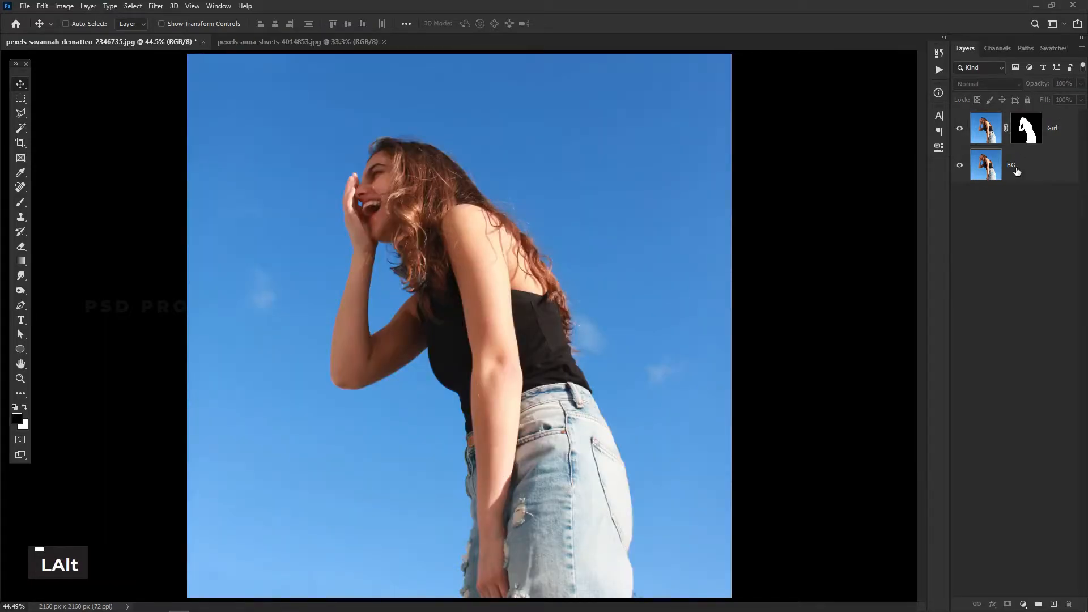
Bring the pink sunset sky image into the woman's document as a layer between BG and Girl
click(1017, 171)
click(286, 40)
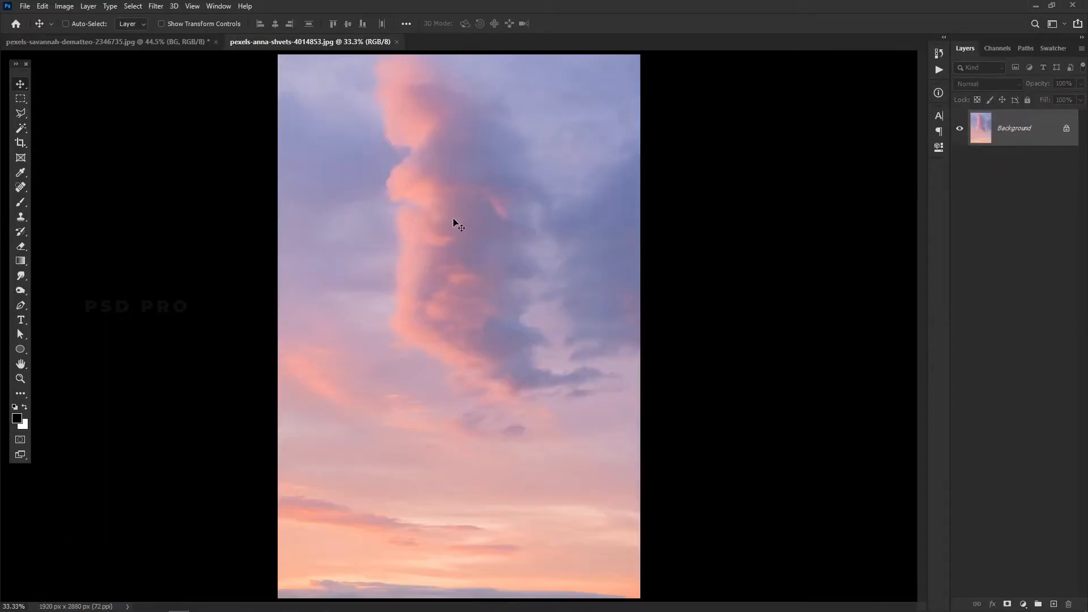
drag(454, 217, 416, 233)
key(ctrl+minus)
key(ctrl+minus)
key(ctrl+minus)
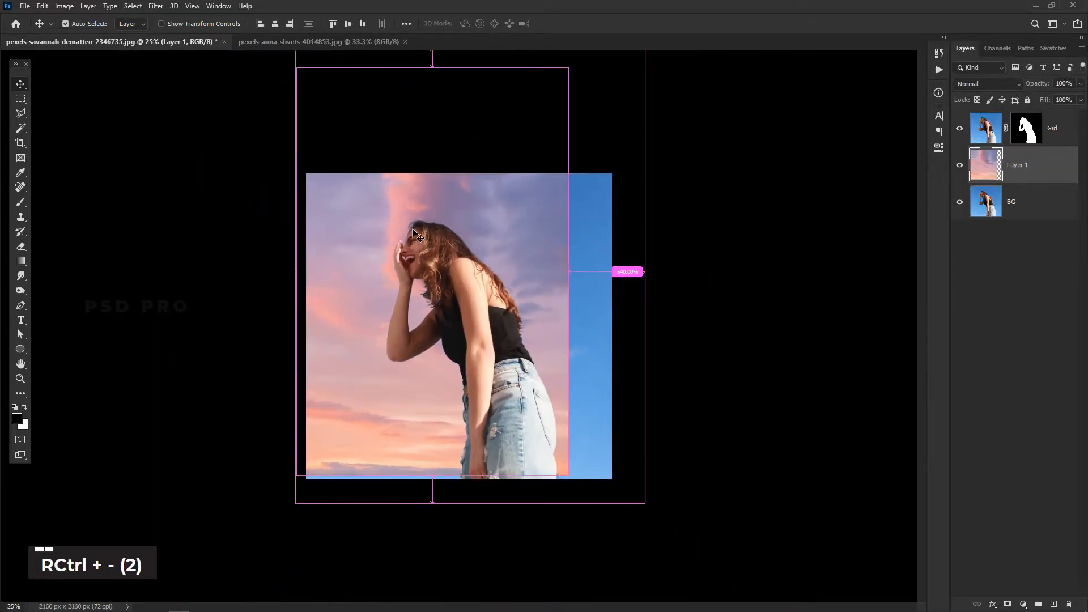
drag(454, 259, 461, 280)
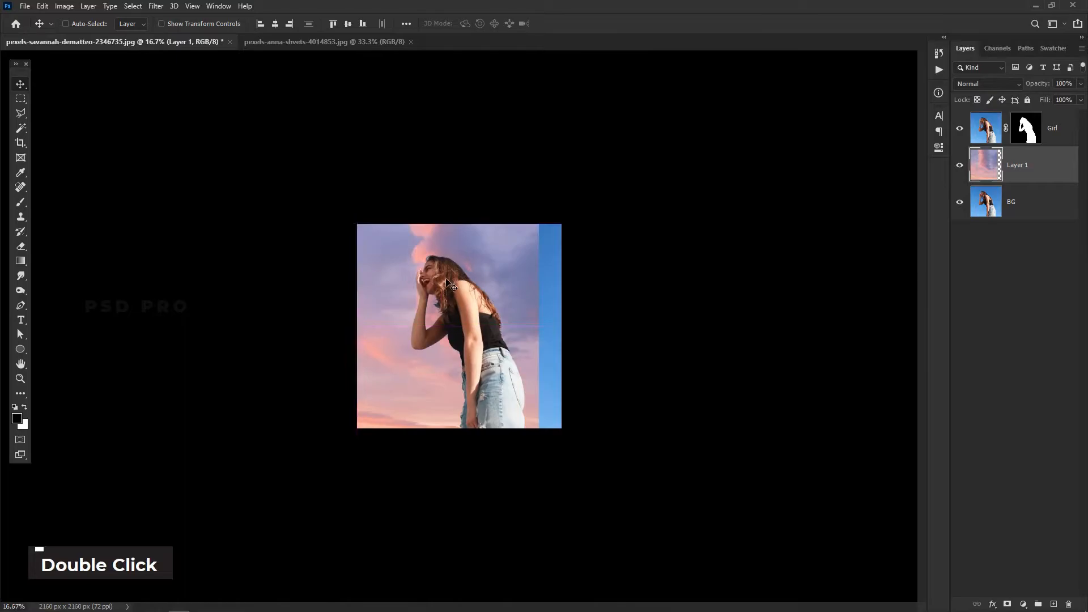
Enlarge the sunset sky layer and reposition it with Free Transform so it covers the whole canvas
key(ctrl+t)
drag(538, 190, 614, 73)
drag(589, 192, 546, 274)
key(Return)
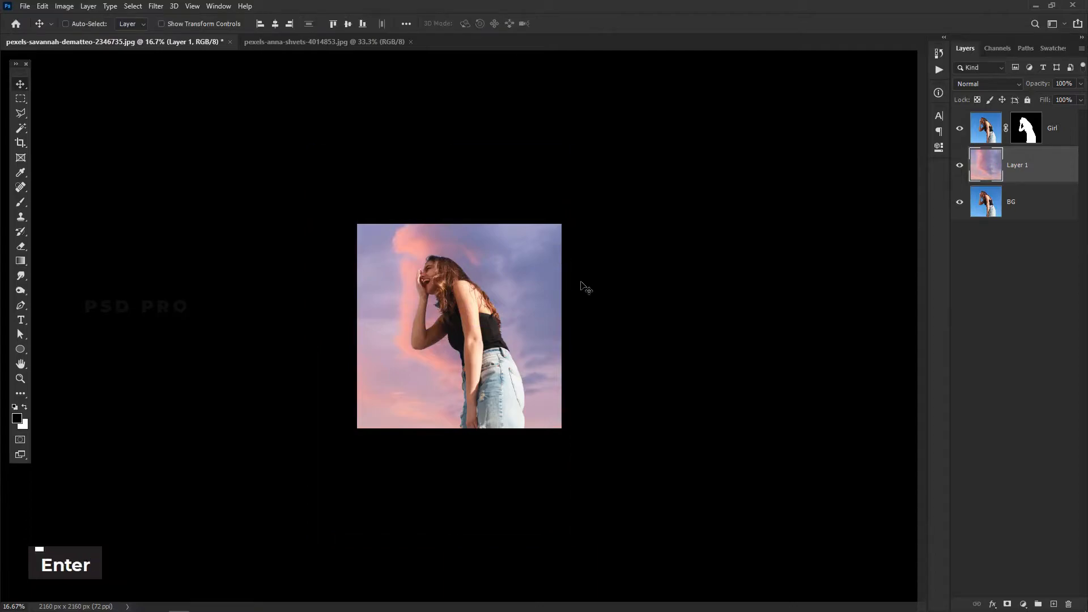
Set the sunset sky layer's blend mode to Lighten and lower its opacity to 84%
key(ctrl+equal)
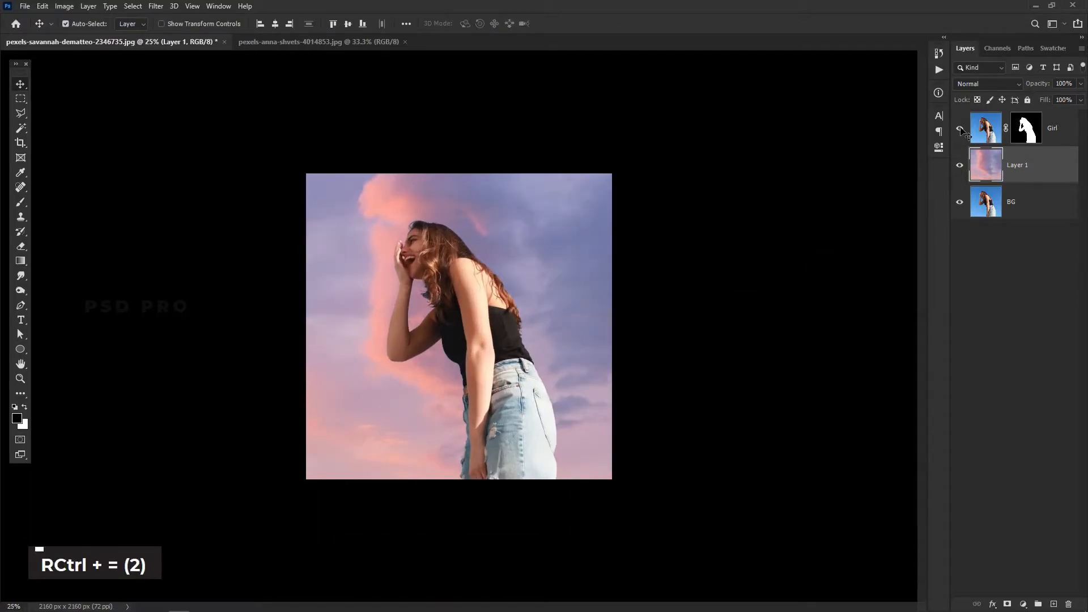
click(986, 83)
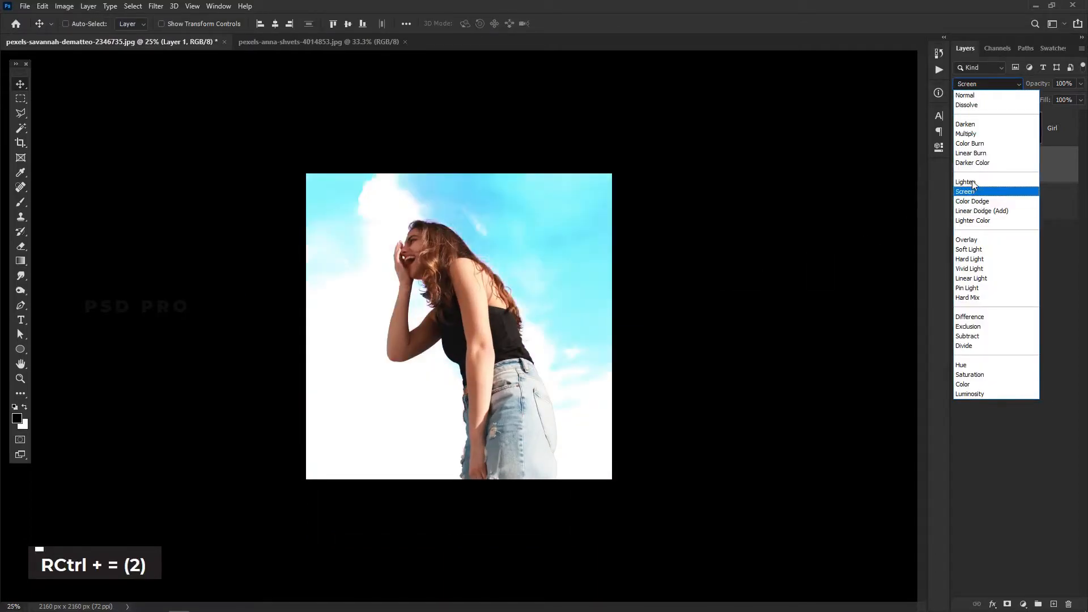
click(973, 182)
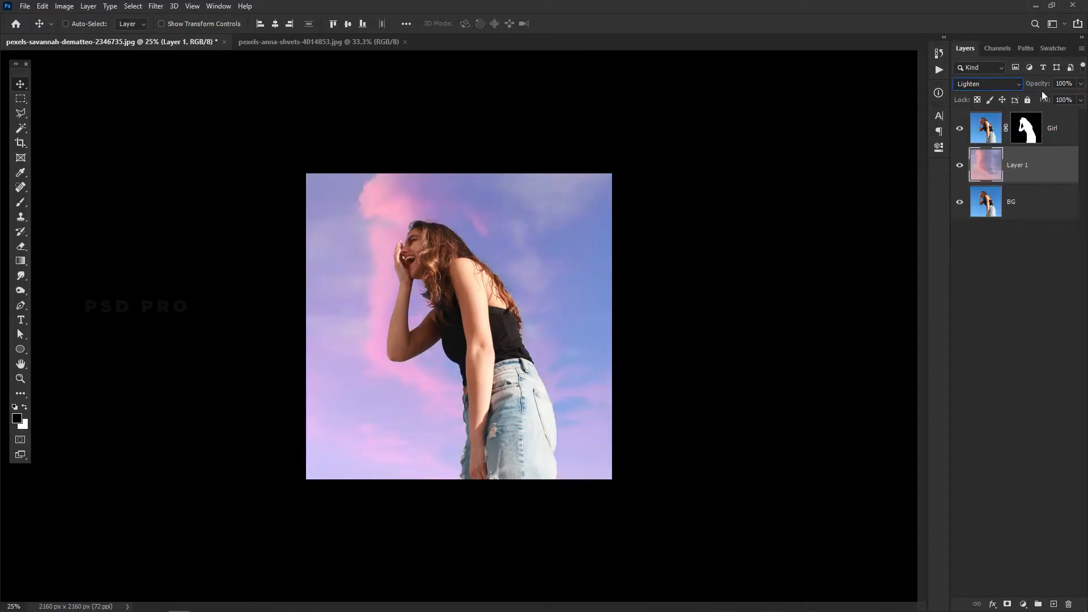
drag(1040, 89, 1023, 94)
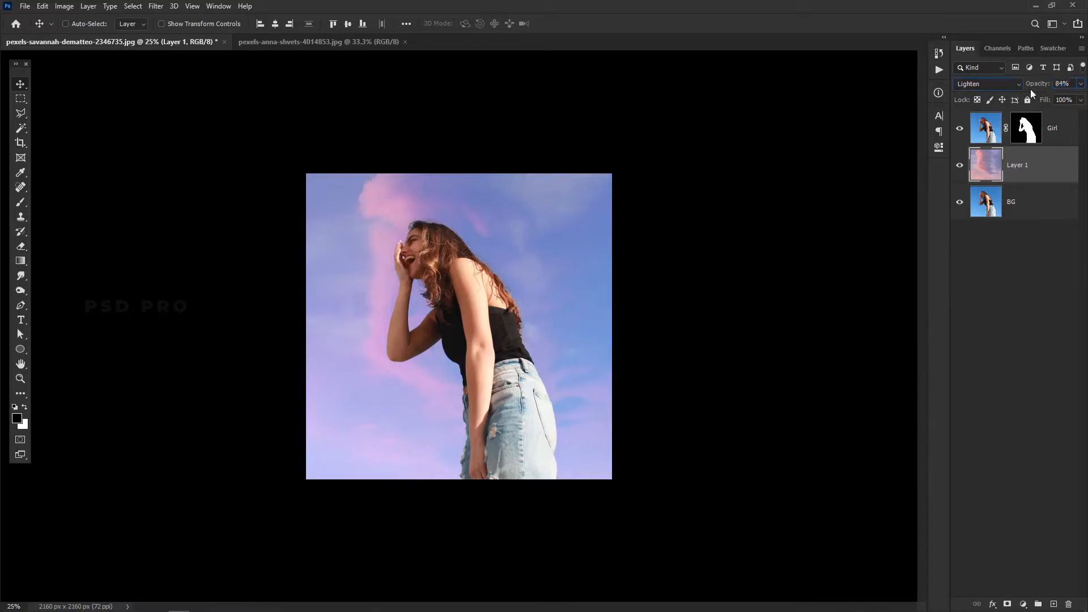
key(ctrl+equal)
key(ctrl+equal)
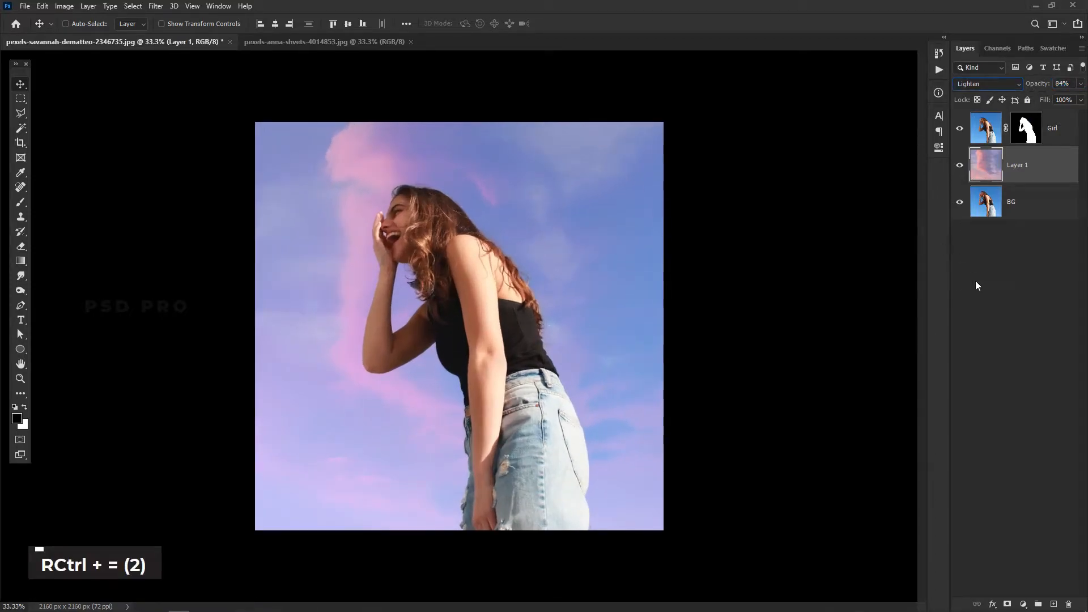
Rename the sunset sky layer as Sky
click(1008, 282)
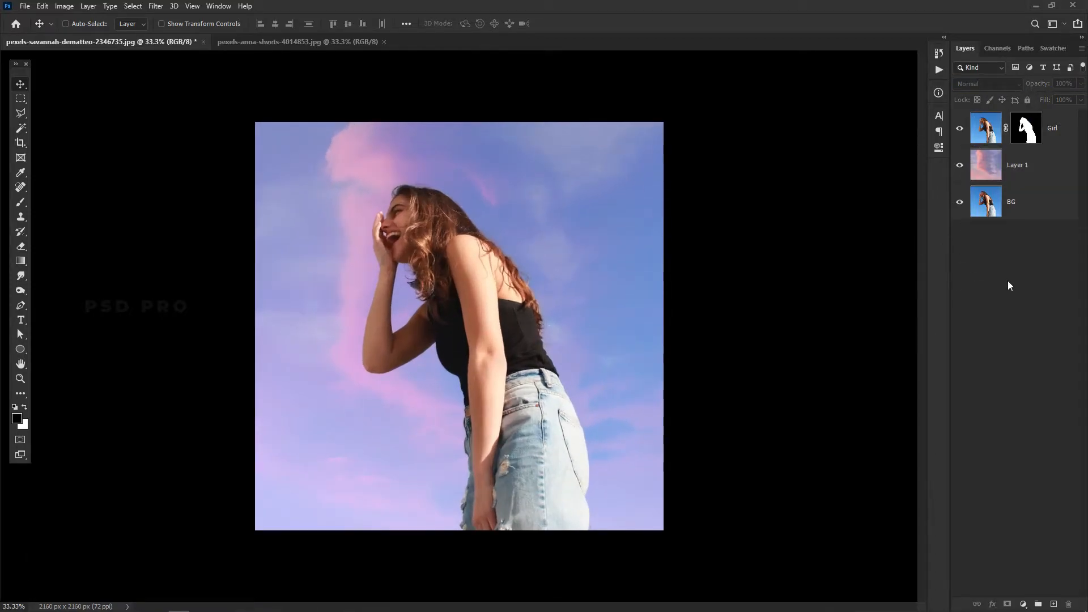
click(1030, 168)
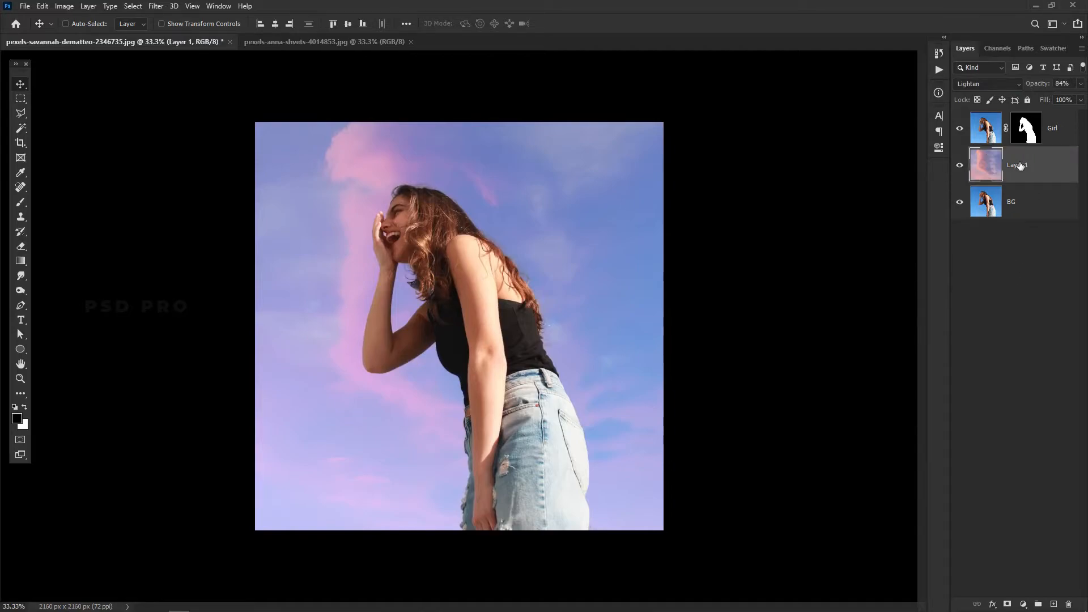
double_click(1020, 166)
text(Sk)
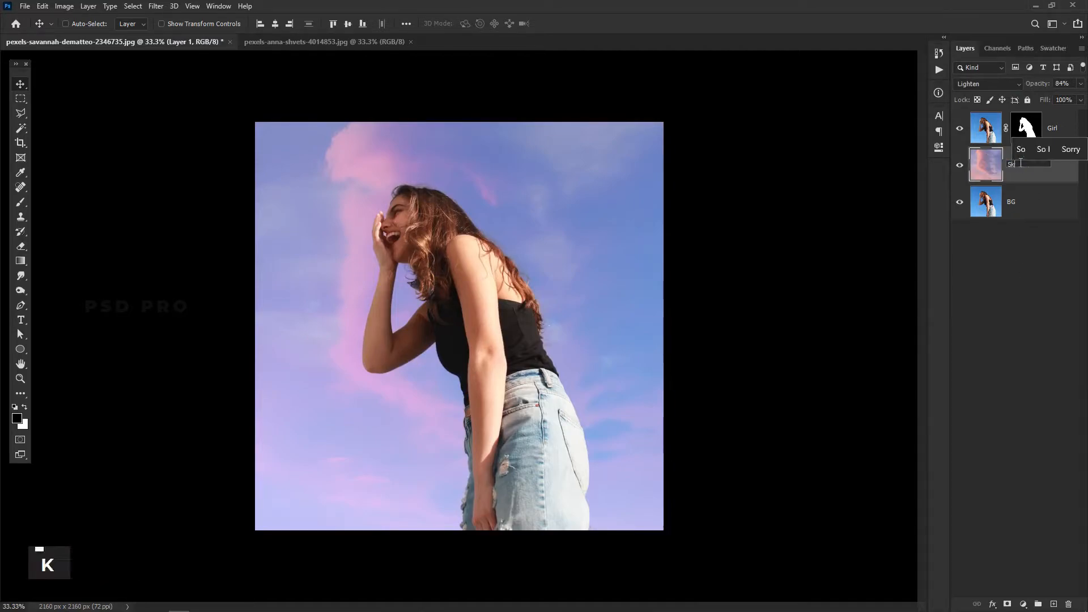
text(y)
click(1034, 173)
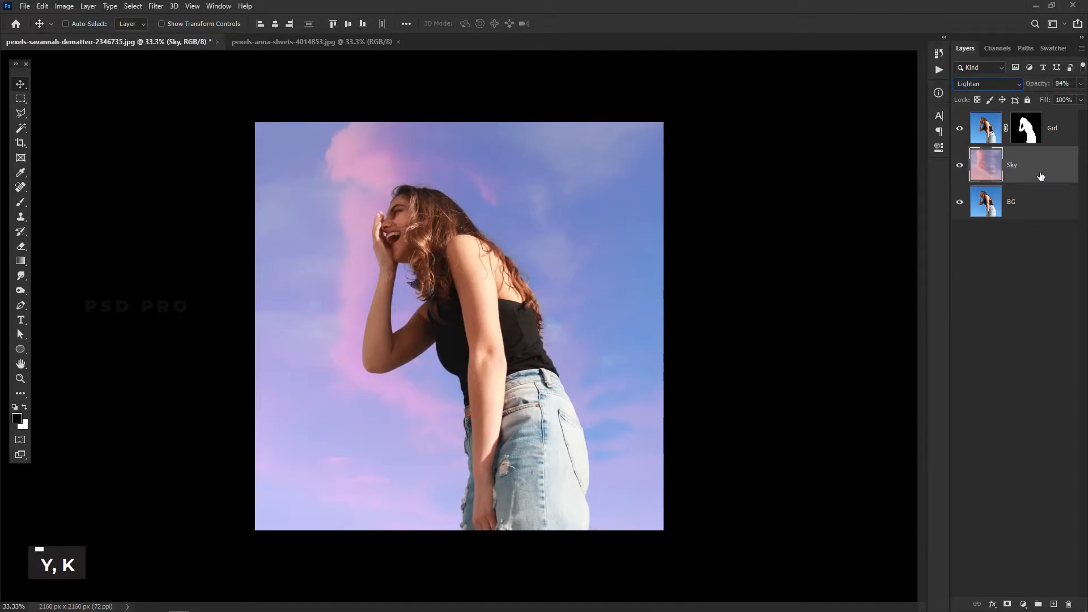
Add a white text row of underscores above the Sky layer in Monument Extended and tighten its tracking to -160
click(22, 320)
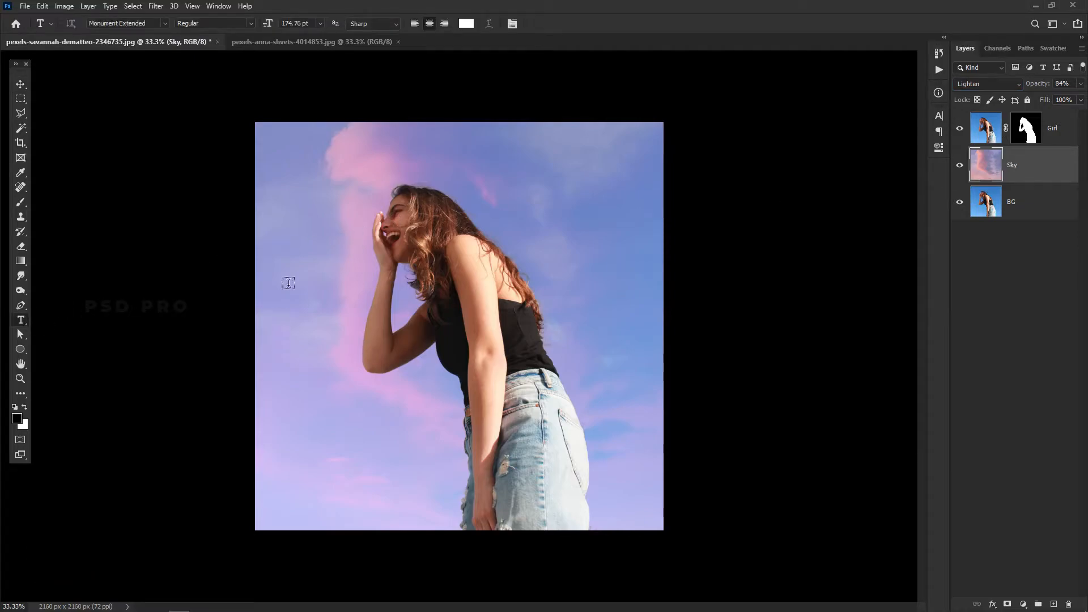
click(287, 215)
drag(496, 250, 645, 245)
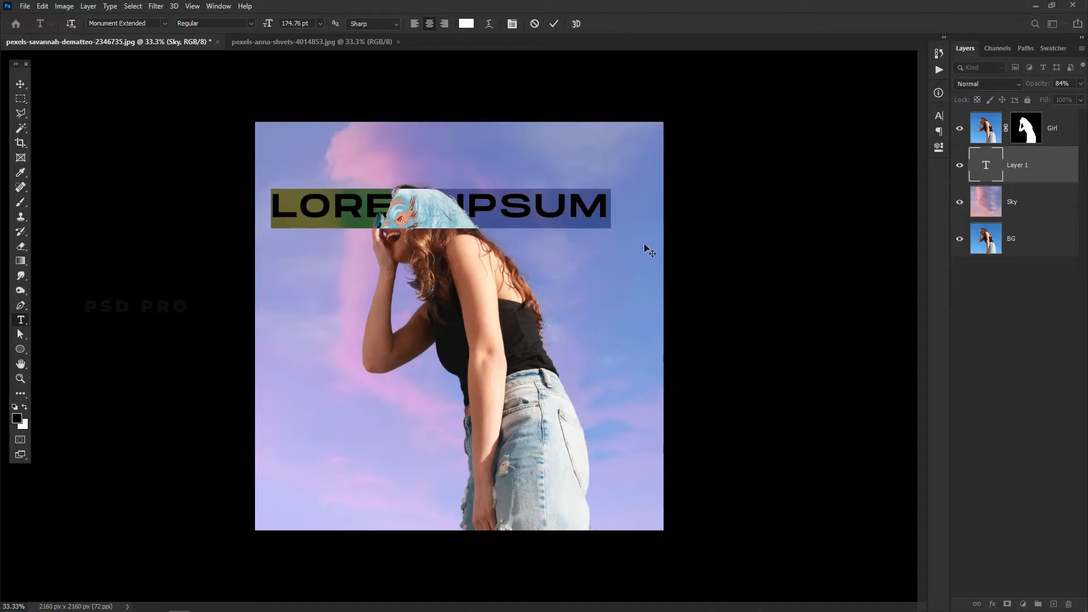
text(__)
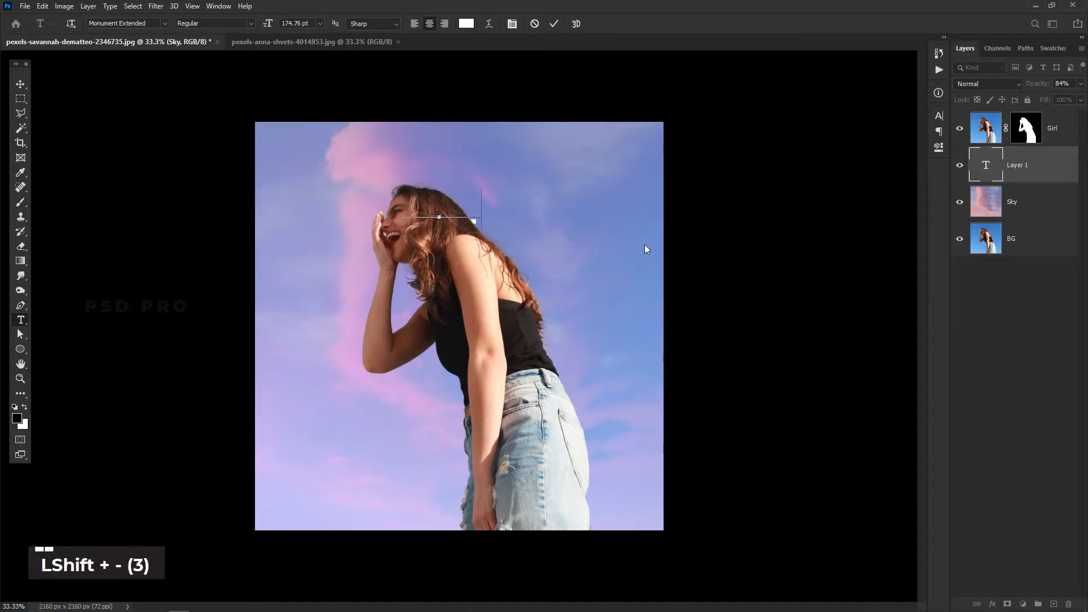
text(__________)
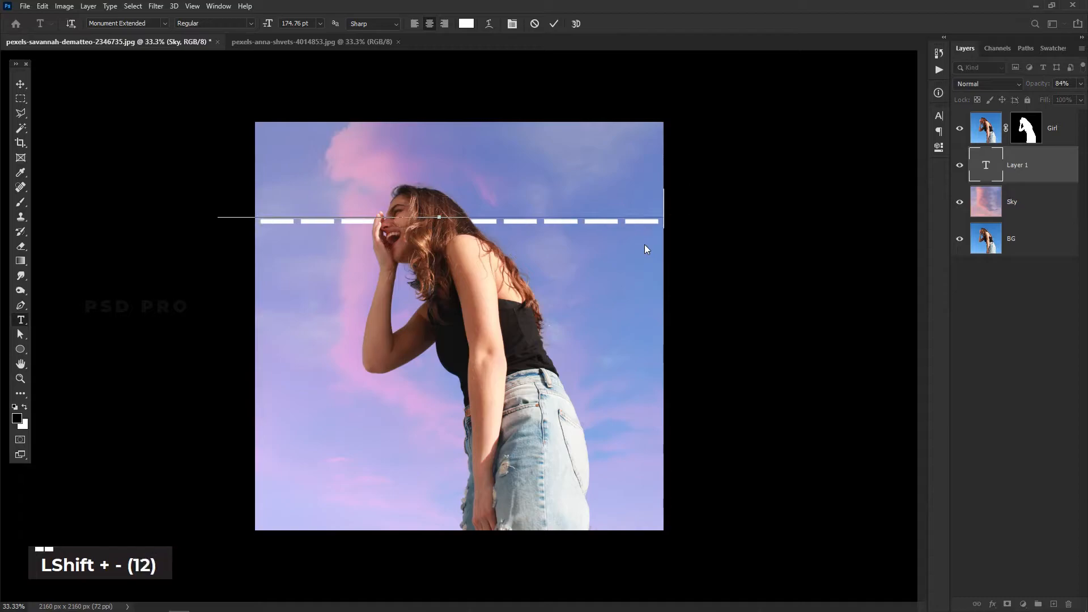
key(ctrl+a)
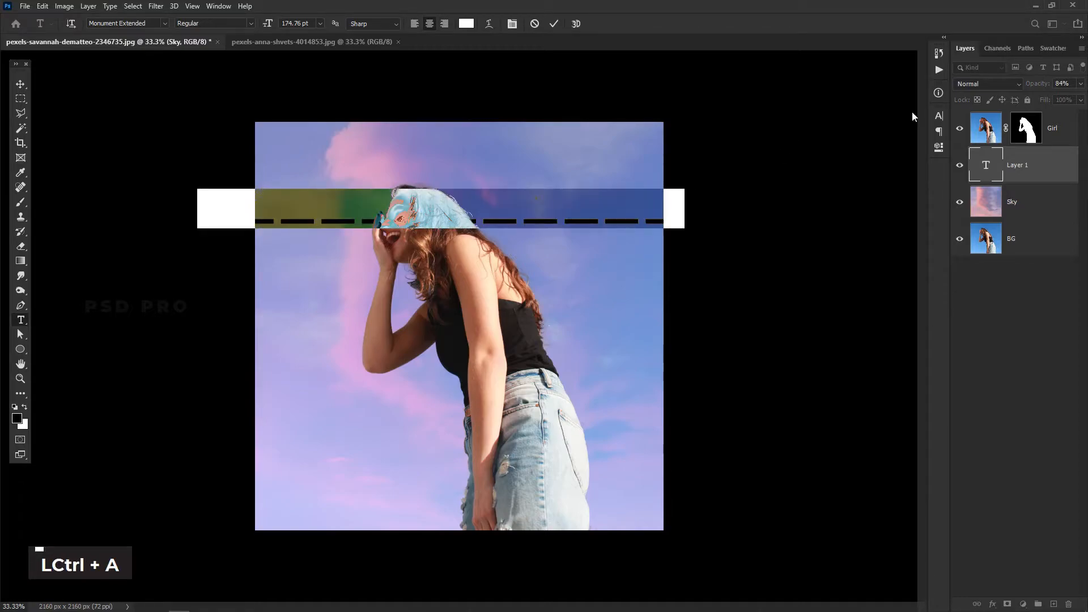
click(939, 115)
mouse_move(871, 151)
mouse_down()
mouse_move(856, 153)
mouse_move(865, 162)
mouse_up()
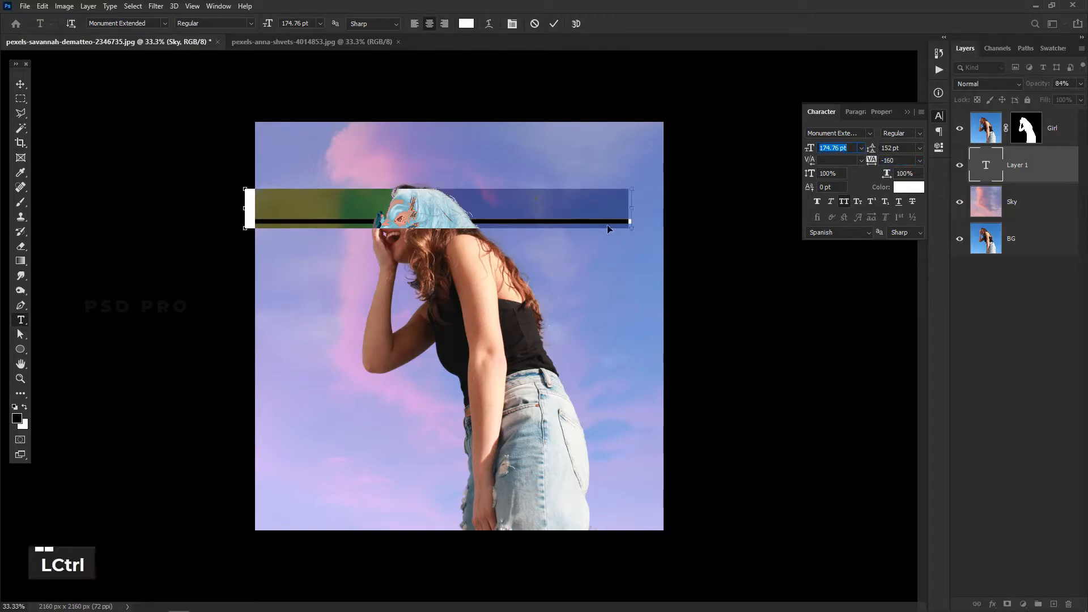
Try to copy the underscore row onto a second line, and undo the pasted text and the whole text layer
key(ctrl+c)
click(629, 214)
key(Return)
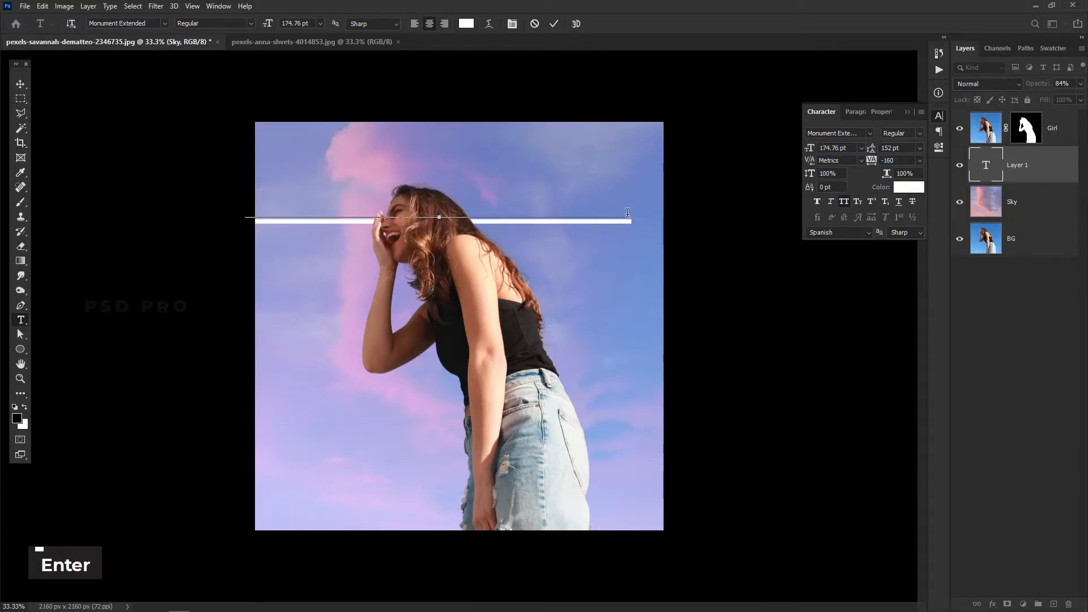
key(ctrl+v)
key(ctrl+z)
key(ctrl+z)
key(ctrl+z)
key(ctrl+z)
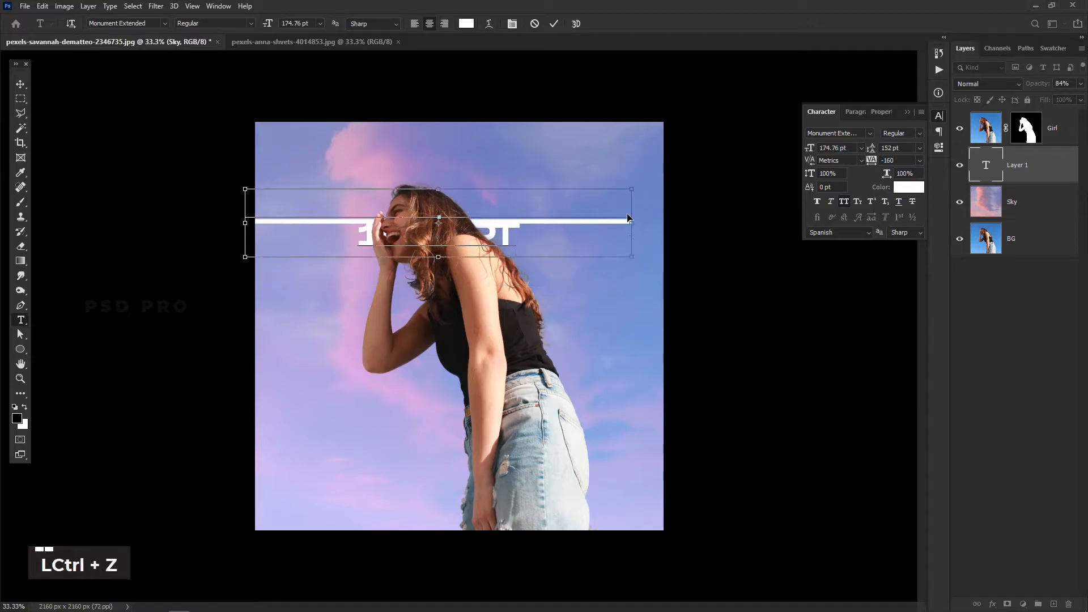
key(ctrl+z)
key(ctrl+z)
key(ctrl+z)
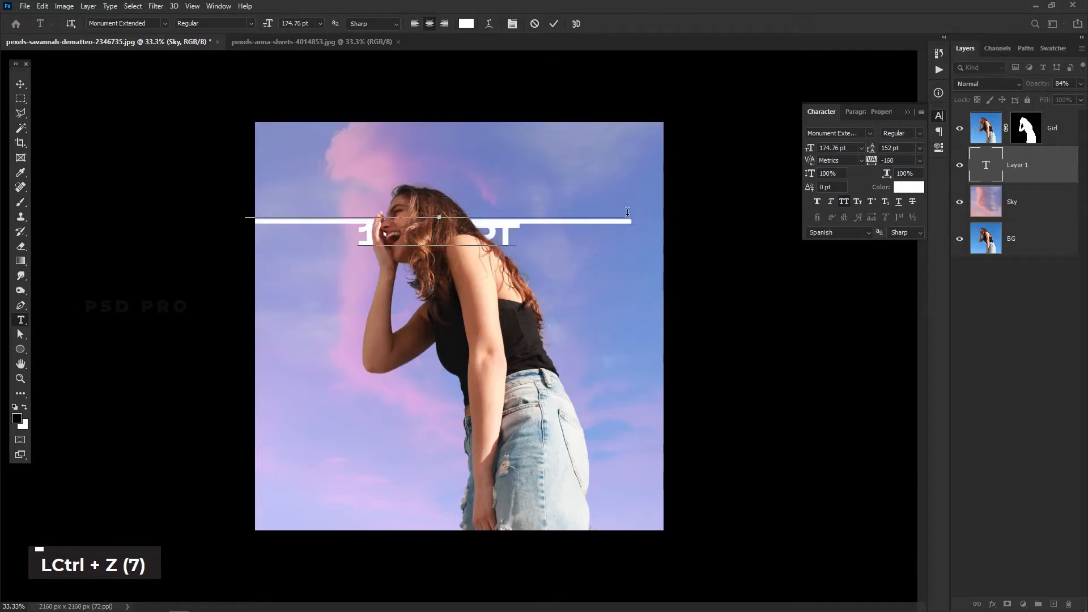
key(ctrl+z)
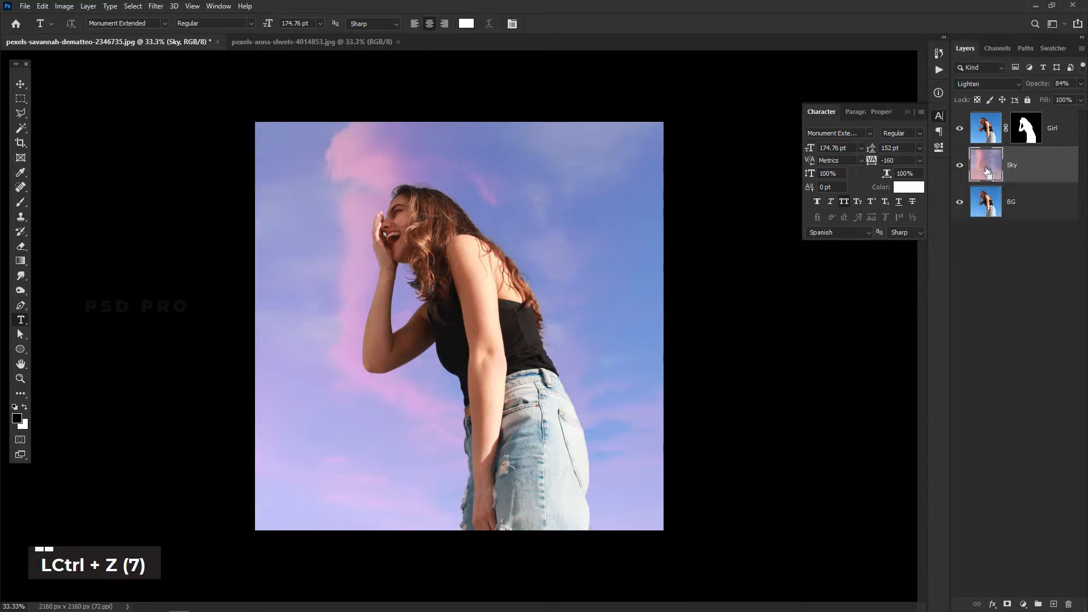
click(296, 279)
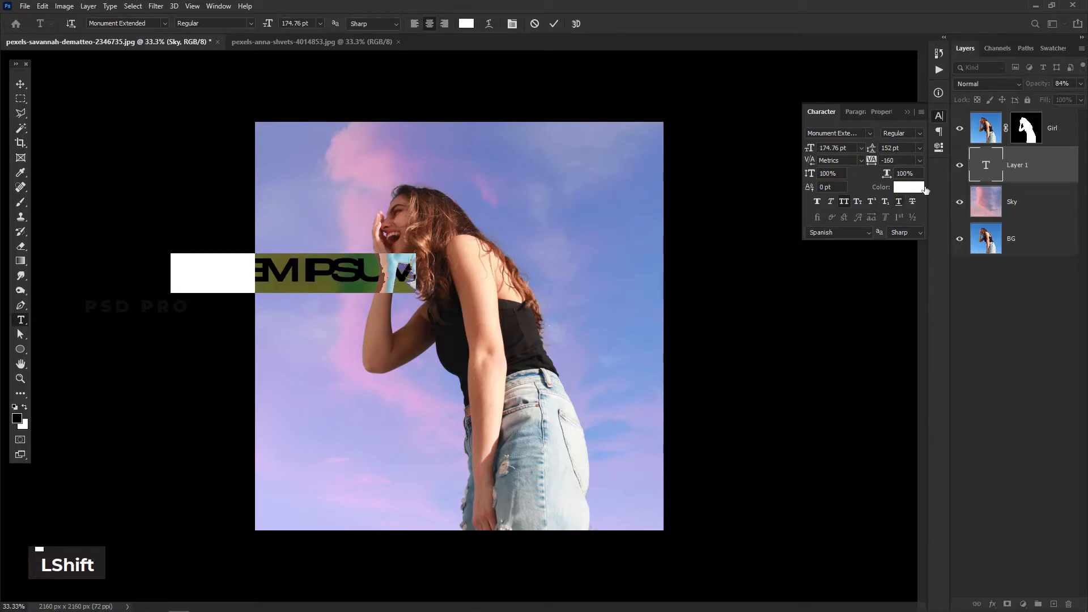
click(974, 177)
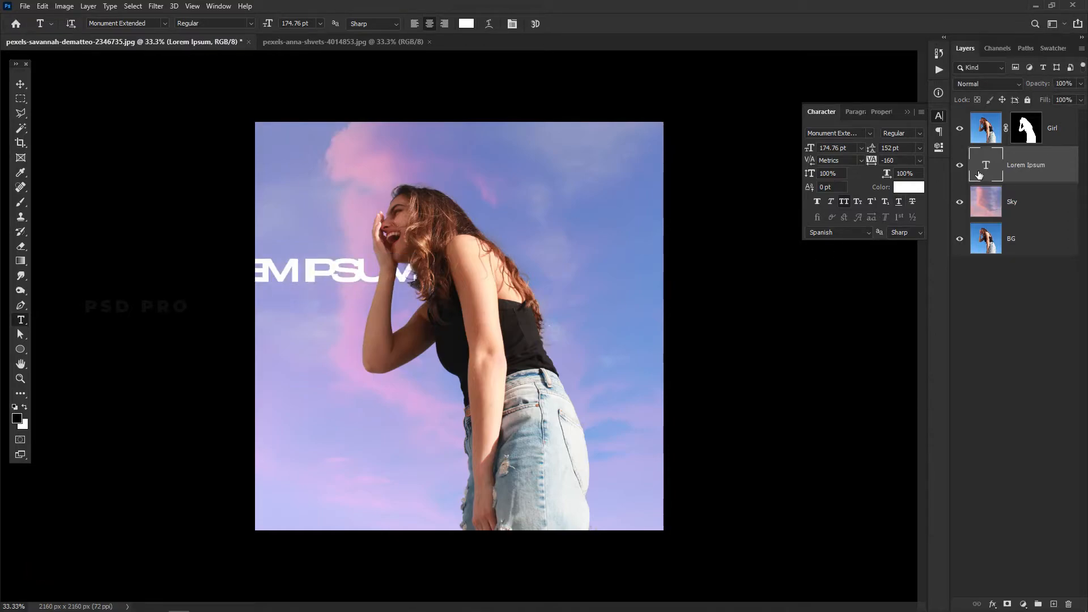
key(Delete)
click(908, 113)
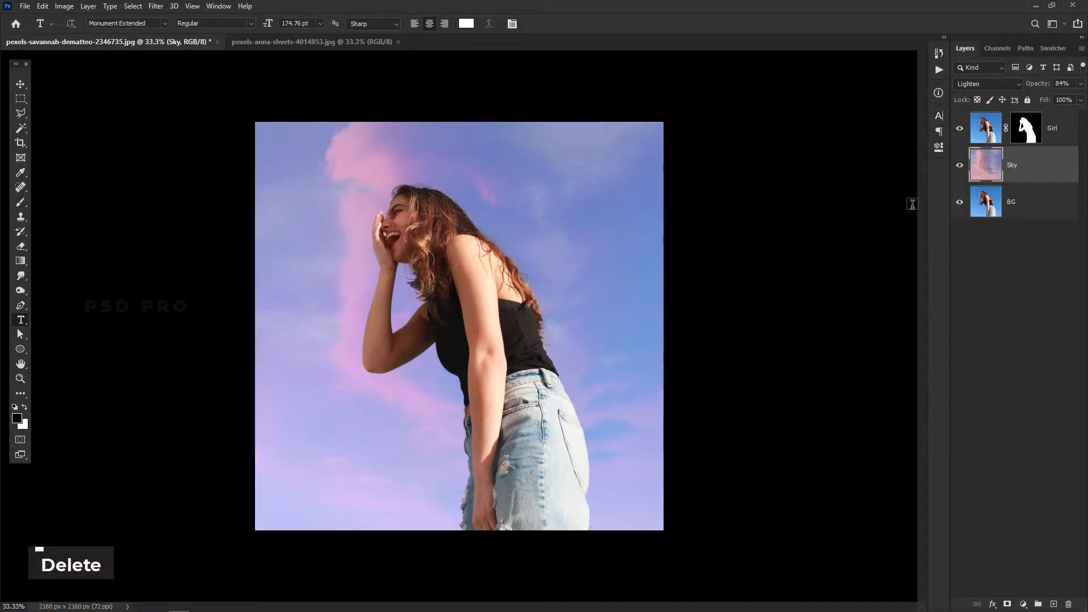
Add a new white text row of underscores between the Sky and Girl layers and move it so it crosses behind the woman's head
click(275, 228)
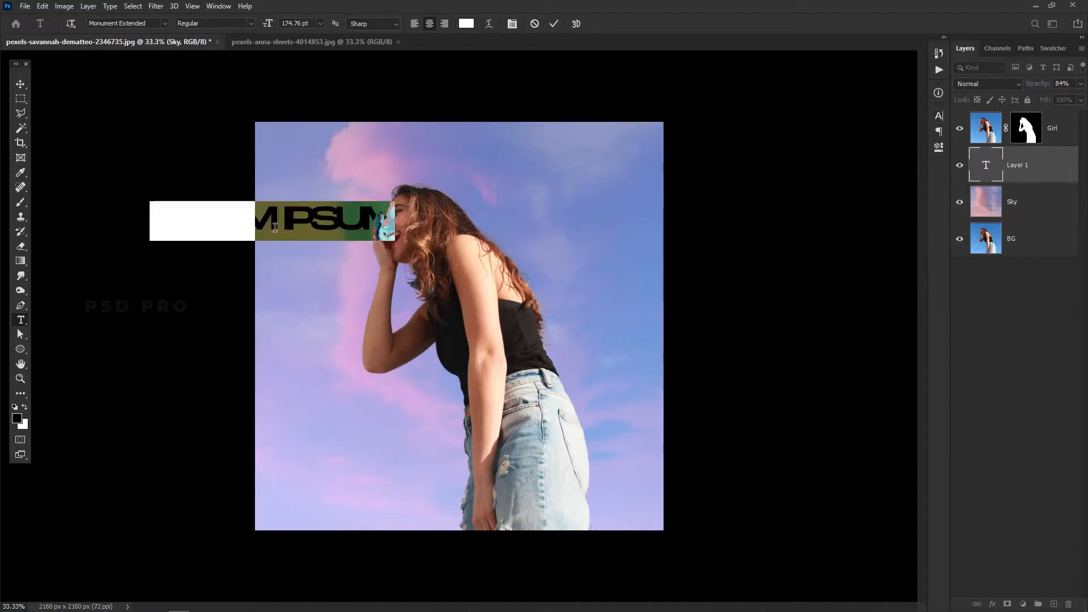
text(___________)
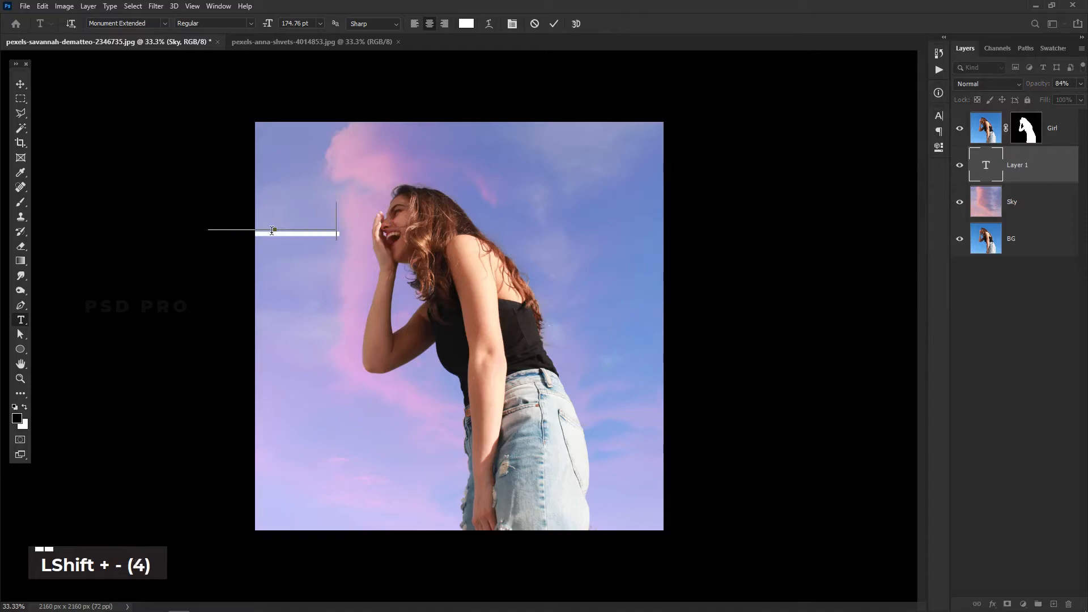
text(__)
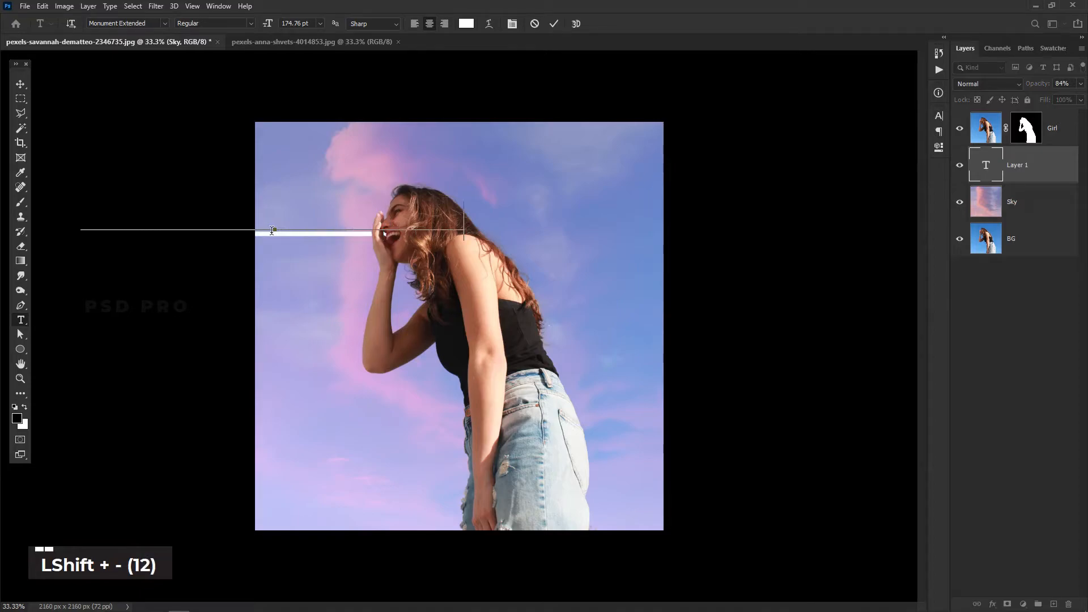
key(ctrl+a)
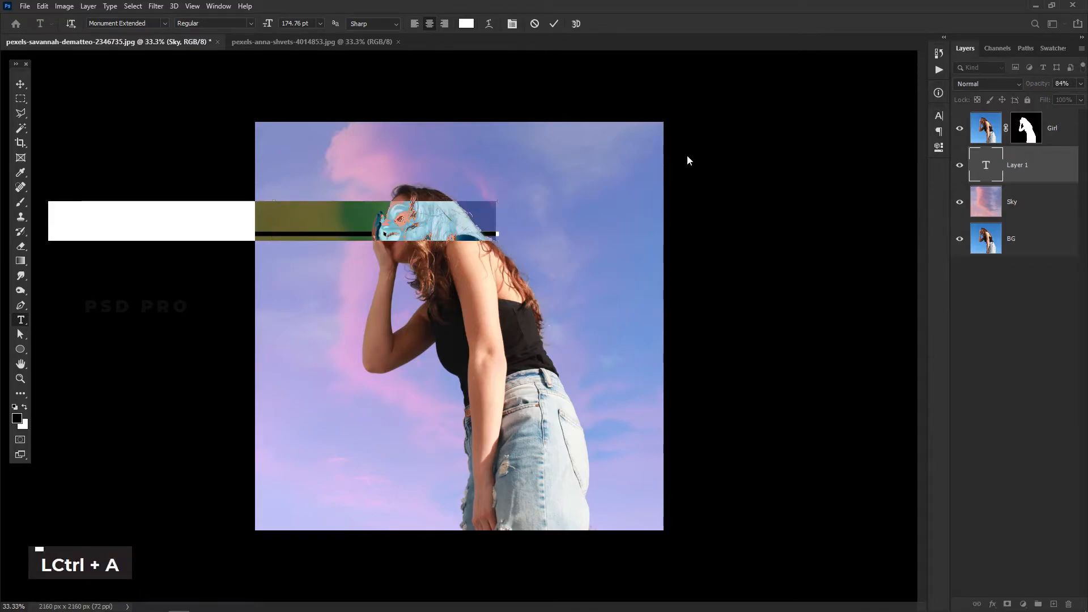
drag(579, 245, 699, 265)
click(754, 262)
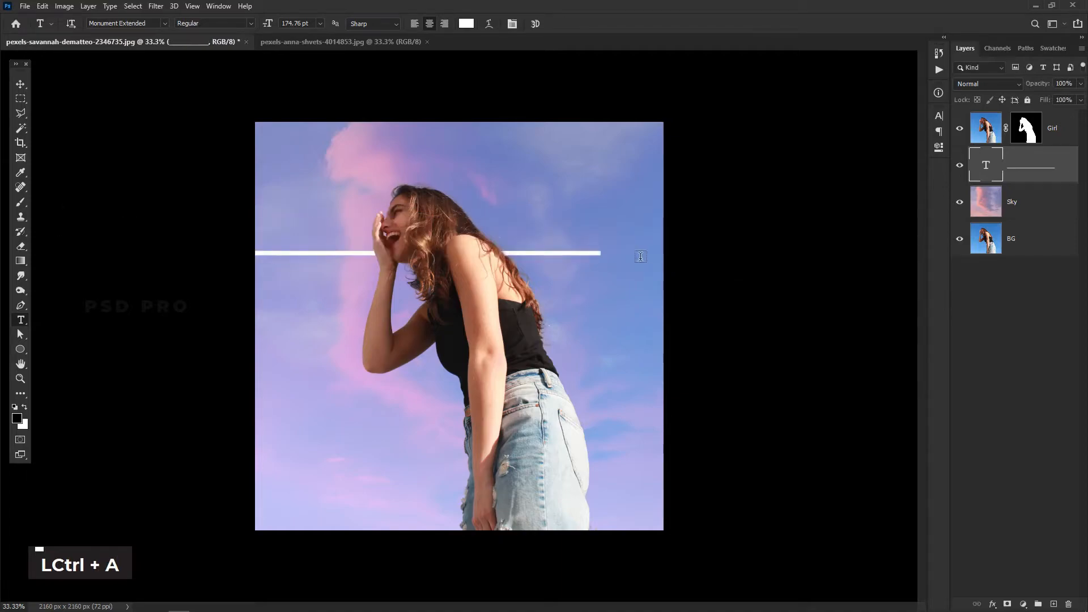
Set the tracking of the underscore text to -140
double_click(989, 165)
click(938, 116)
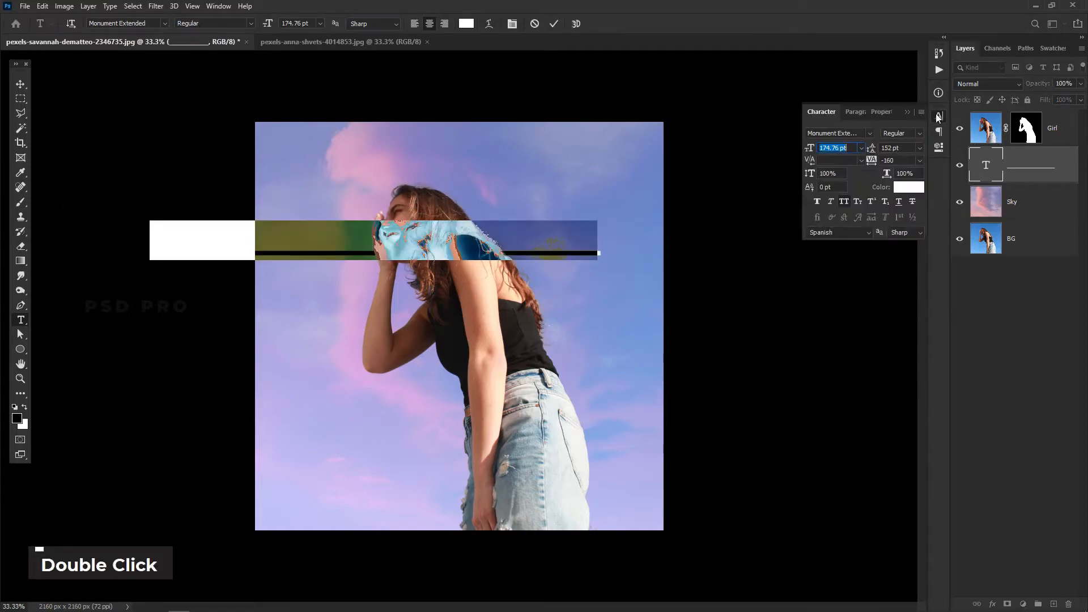
drag(867, 165, 874, 164)
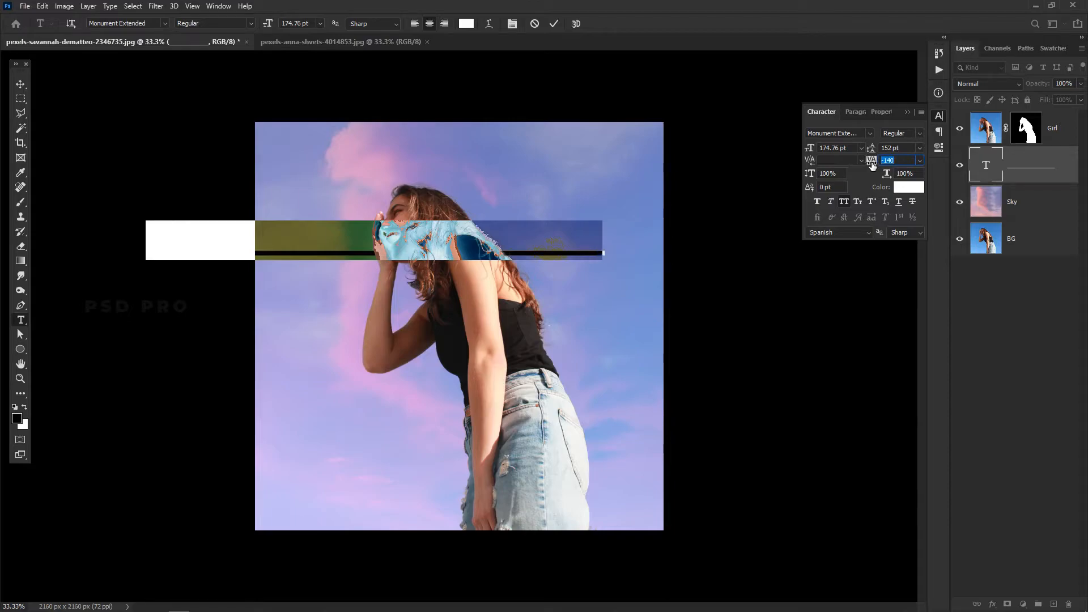
Copy the underscore row and paste it onto new lines of the same text layer to build a stack of stripes
key(ctrl+a)
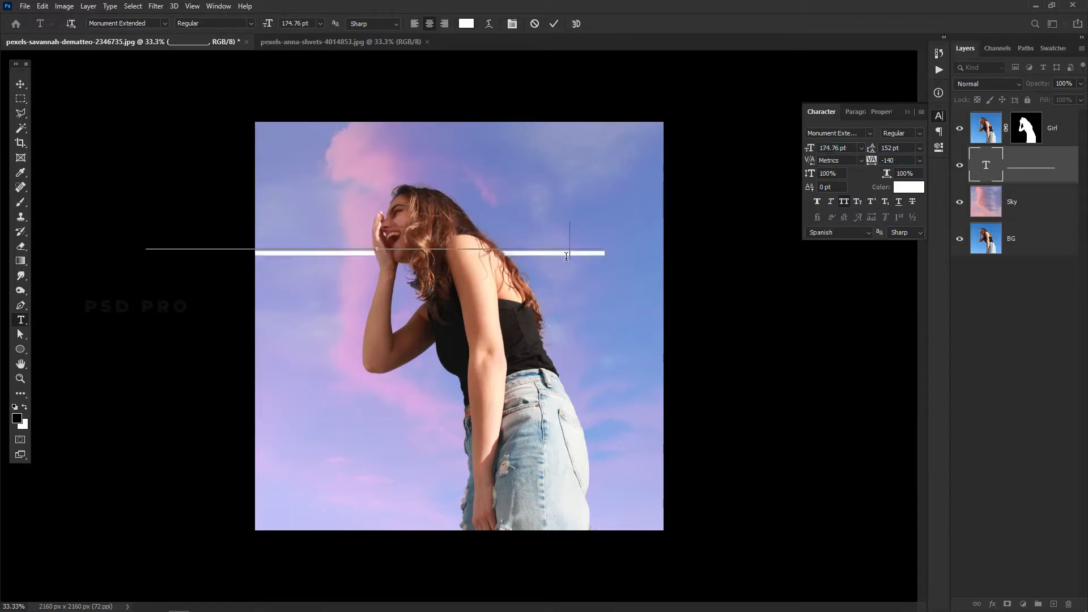
key(ctrl+c)
key(ctrl+c)
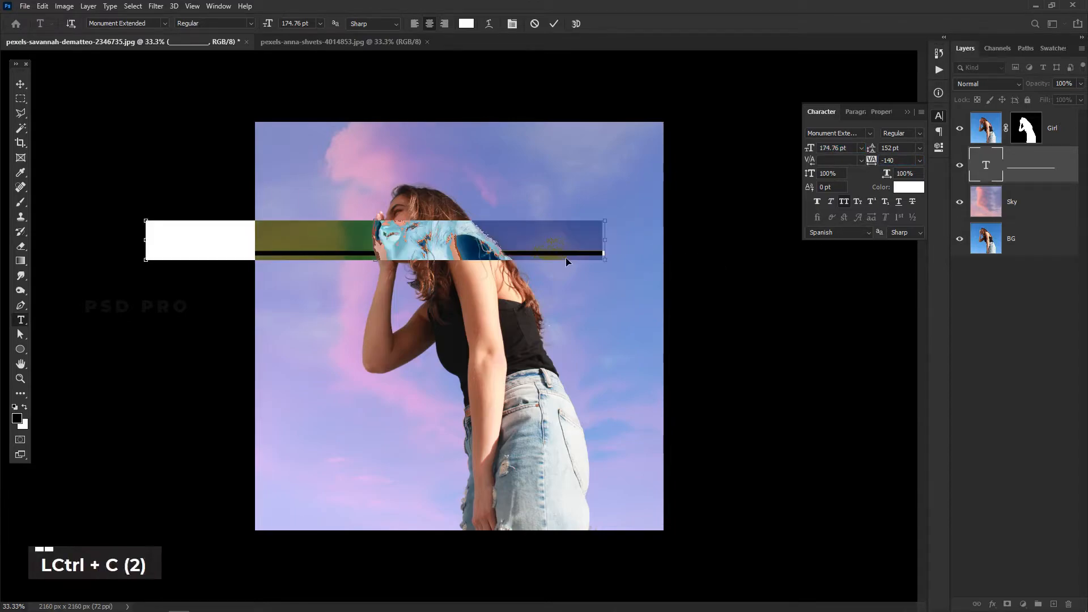
click(601, 241)
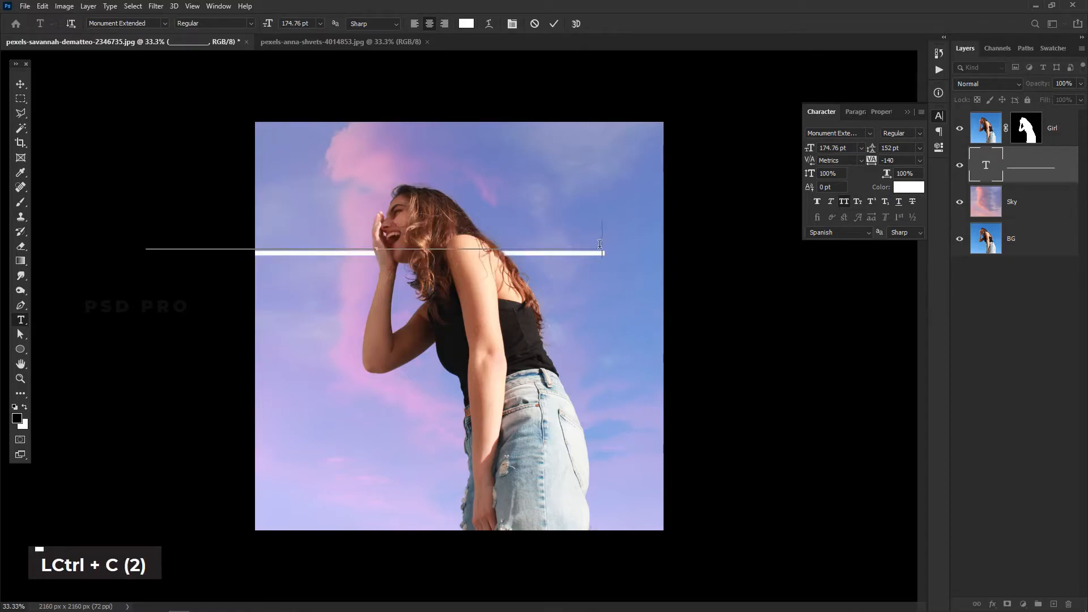
key(Return)
key(ctrl+v)
key(Return)
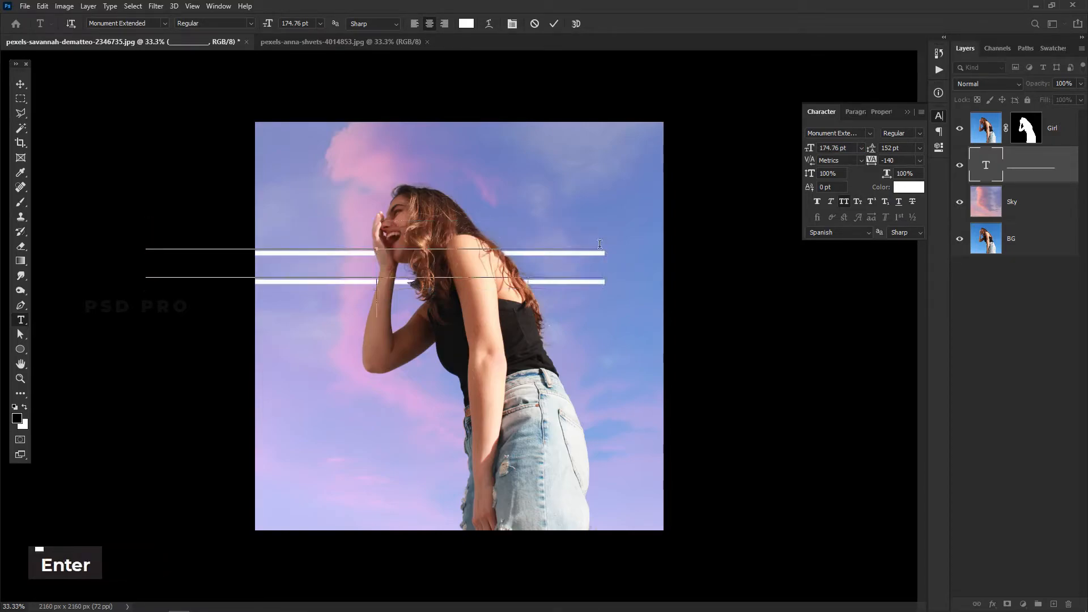
key(ctrl+v)
key(Return)
key(ctrl+v)
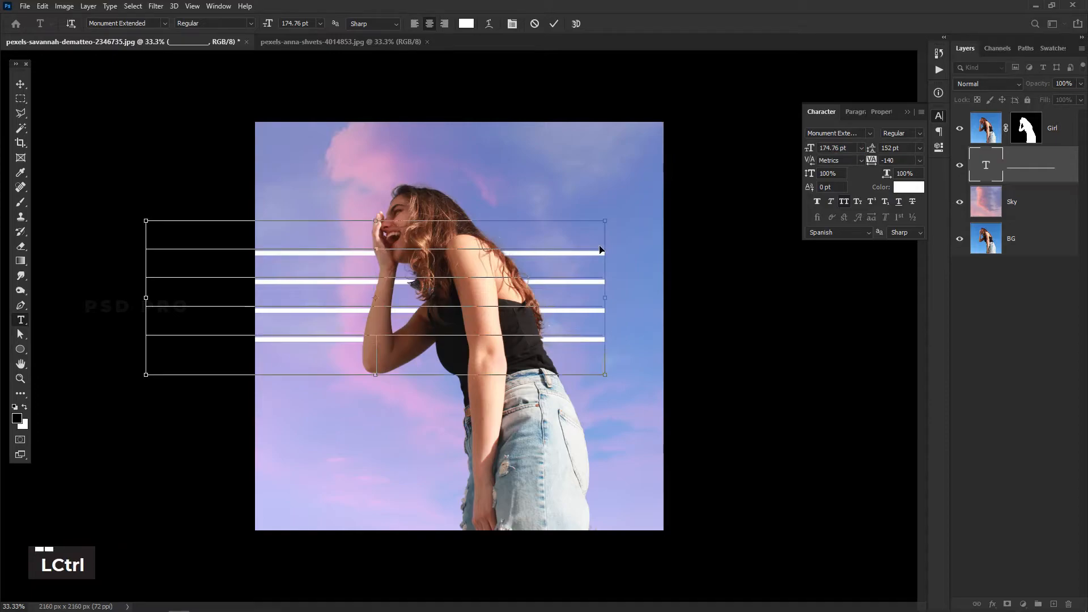
key(Return)
key(ctrl+v)
key(ctrl+v)
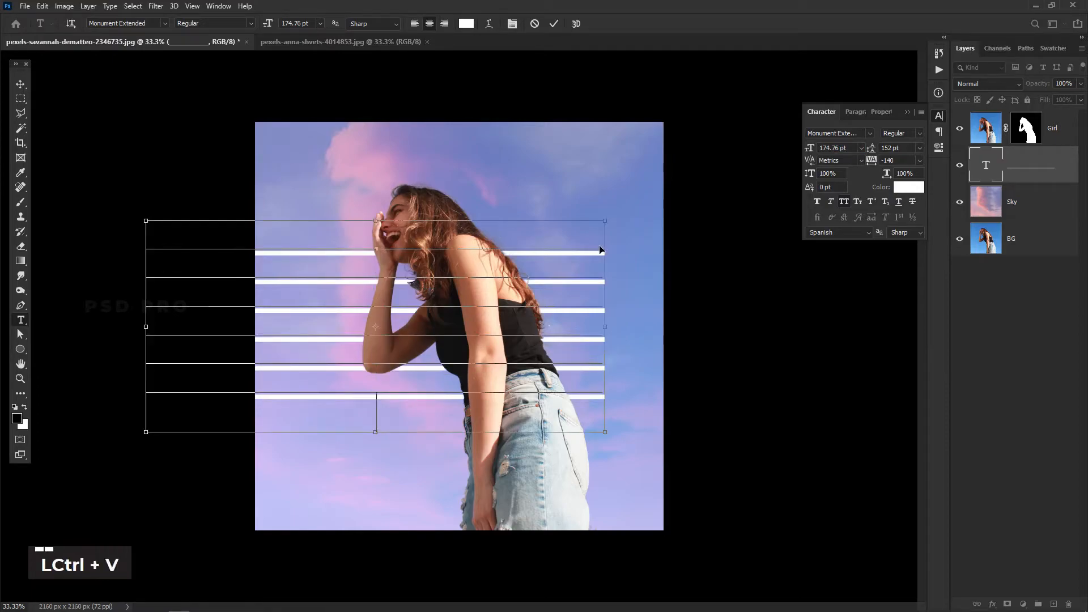
Copy the whole stack of underscore rows and paste it below itself to extend the stripes past the canvas's lower edge
key(ctrl+a)
key(ctrl+c)
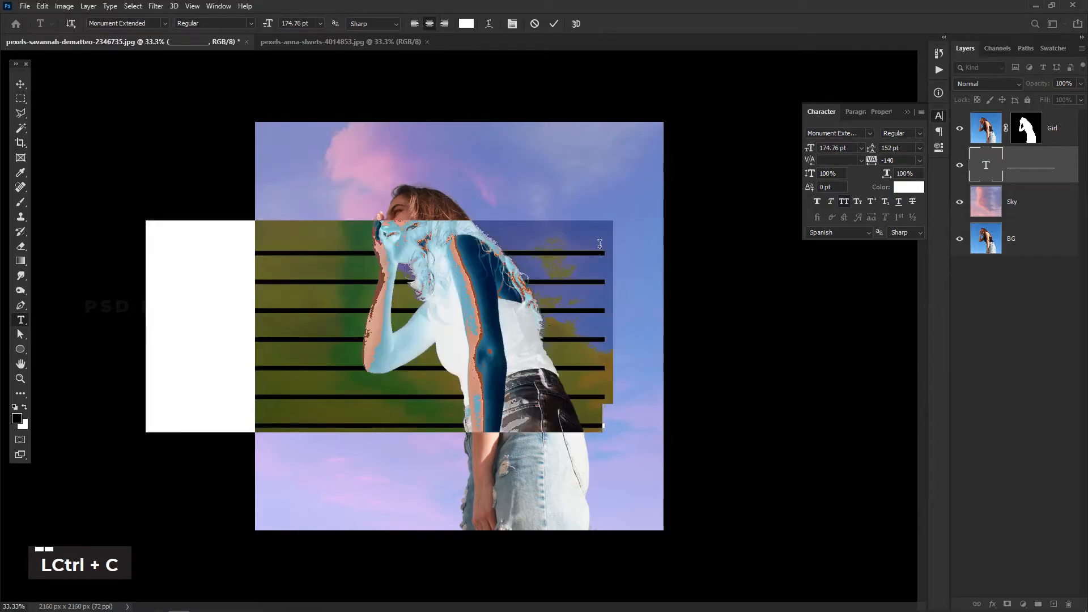
key(Right)
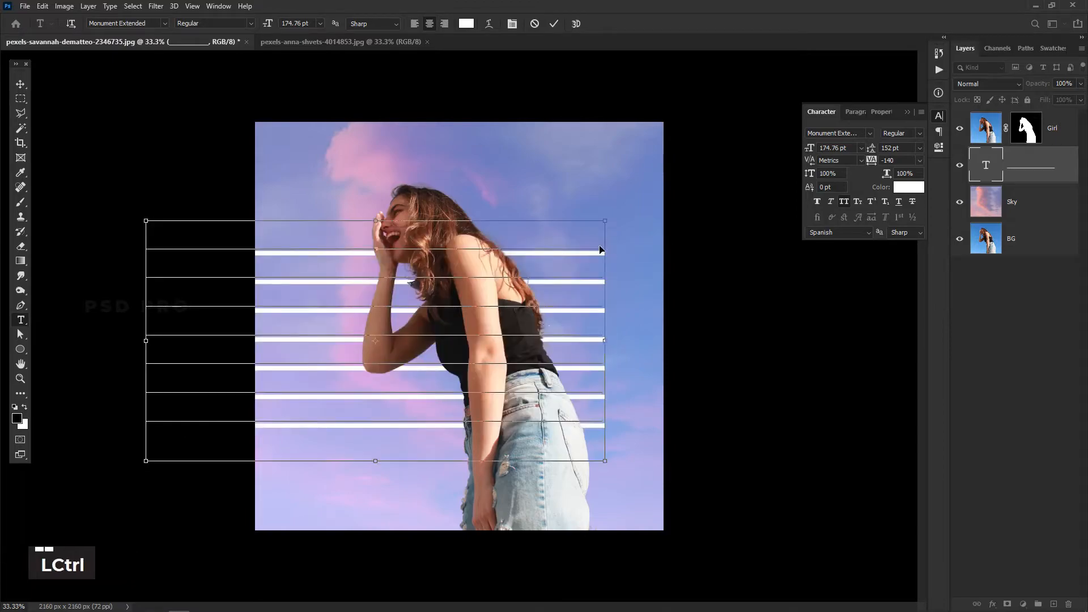
key(ctrl+v)
key(Return)
key(ctrl+v)
Apply faux bold to all underscore rows and set their leading to 50 pt
key(ctrl+a)
key(ctrl+a)
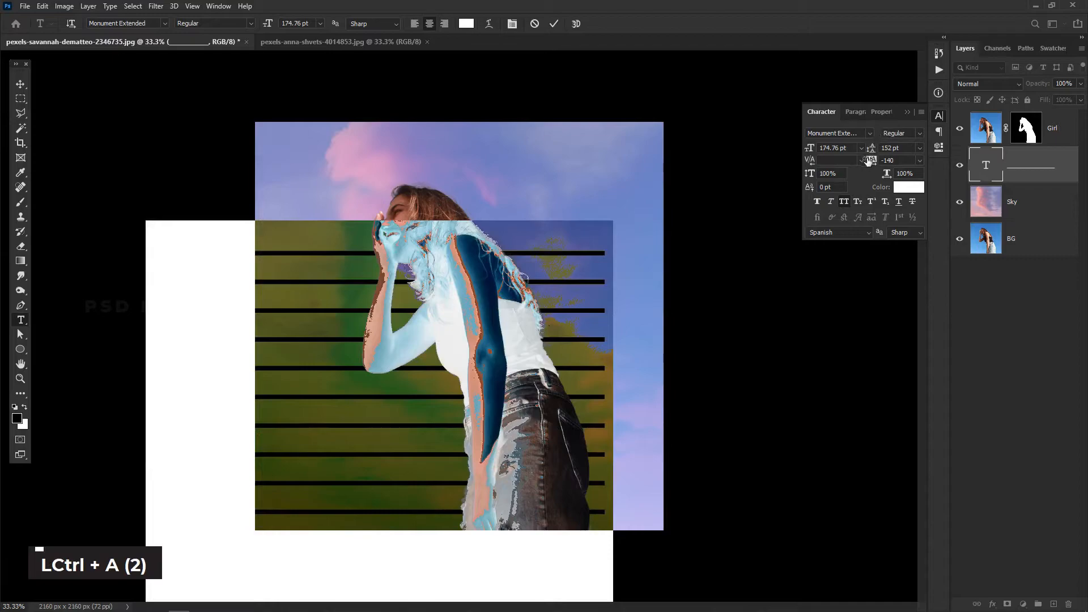
mouse_move(868, 152)
mouse_down()
mouse_move(852, 154)
mouse_move(887, 147)
mouse_move(852, 149)
mouse_up()
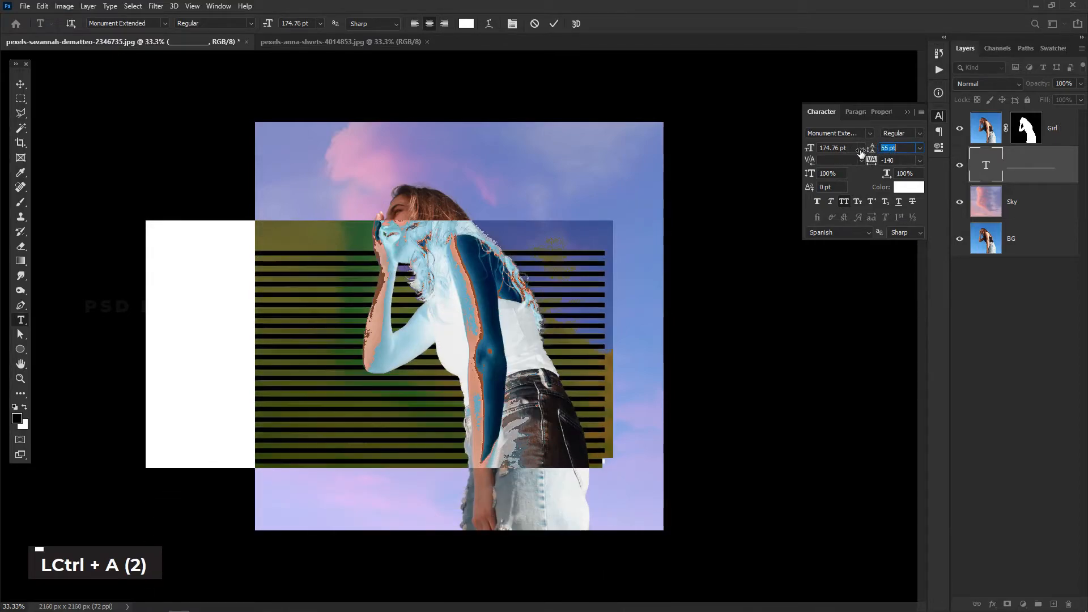
click(817, 203)
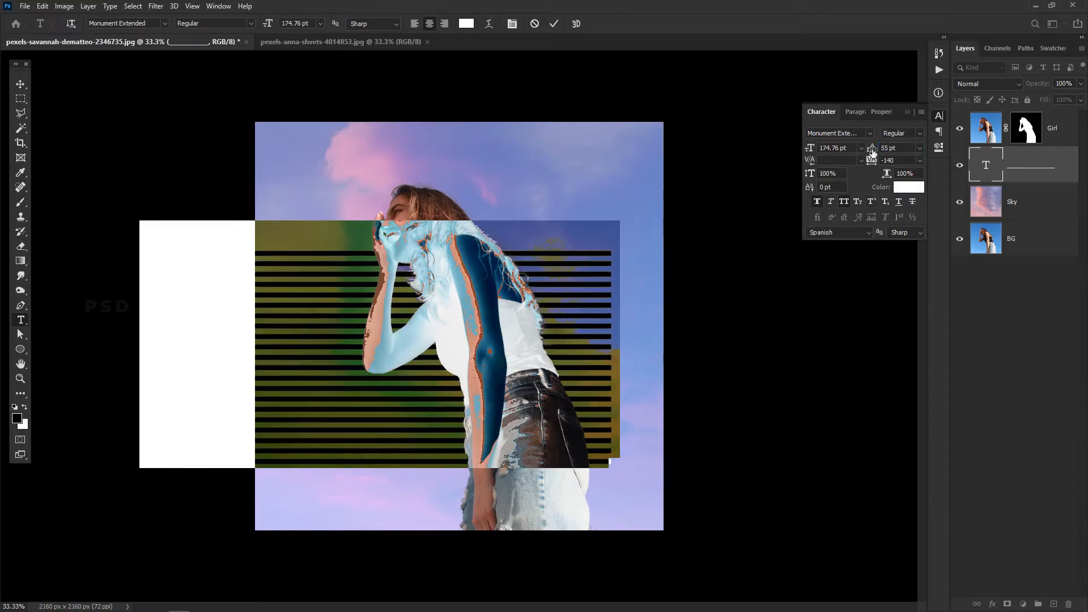
drag(873, 152, 870, 150)
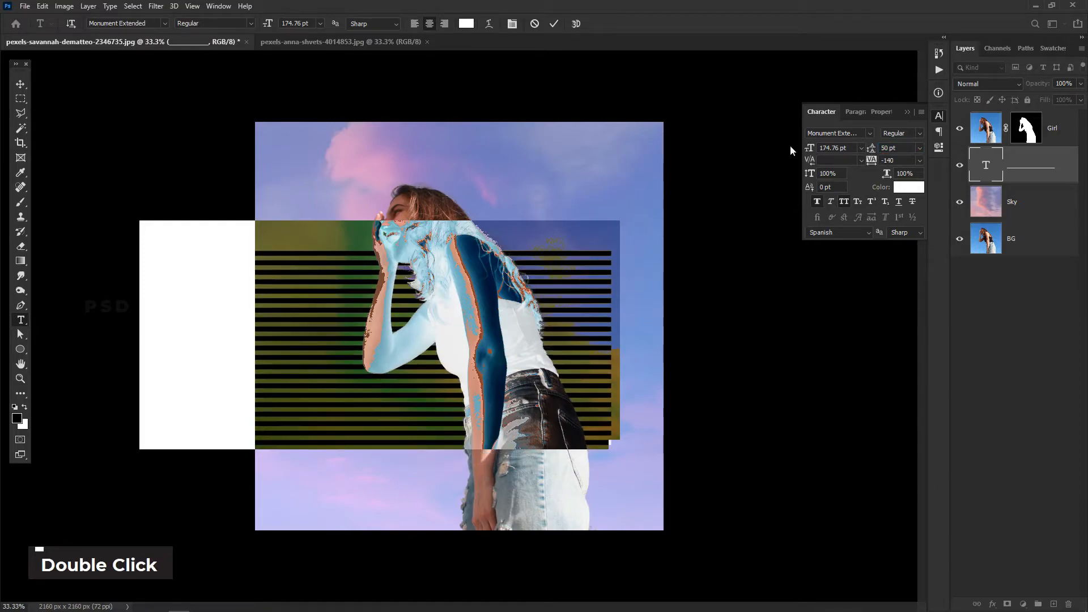
click(991, 168)
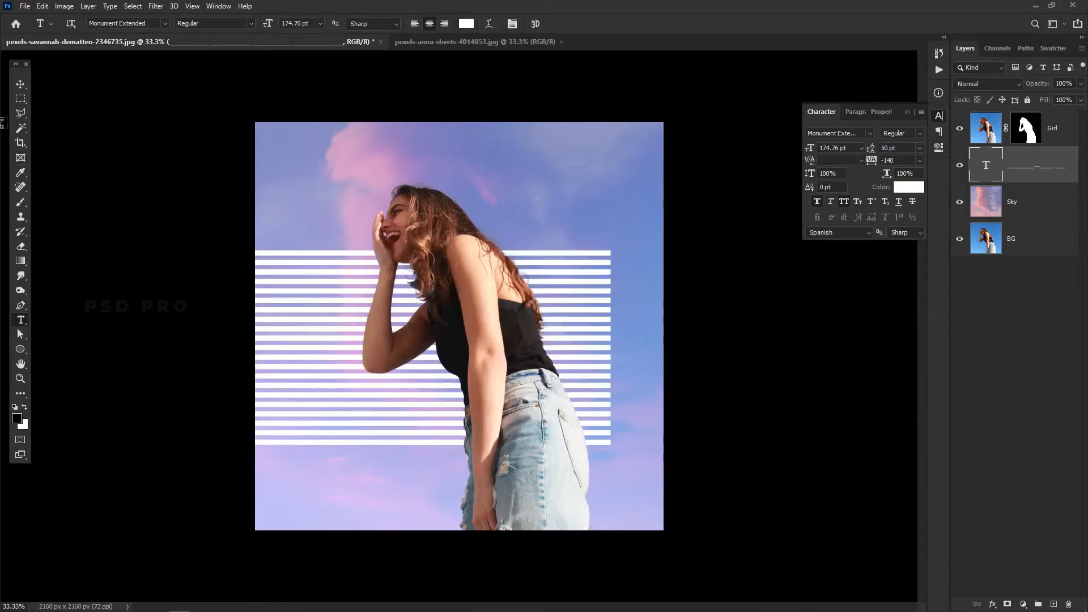
Move the stripe block up and to the right so its left ends lie inside the canvas, beginning level with the woman's head
click(21, 84)
drag(575, 262, 534, 211)
key(ctrl)
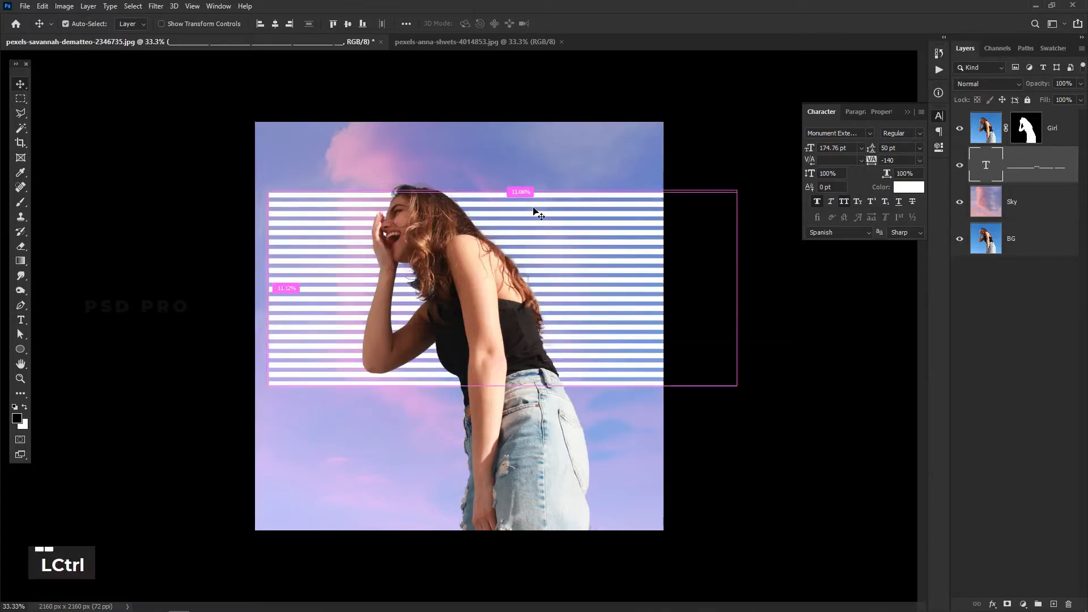
Scale the stripe block's width to 76.56% without changing its height, and centre it horizontally on the canvas
key(ctrl+t)
drag(736, 277, 627, 279)
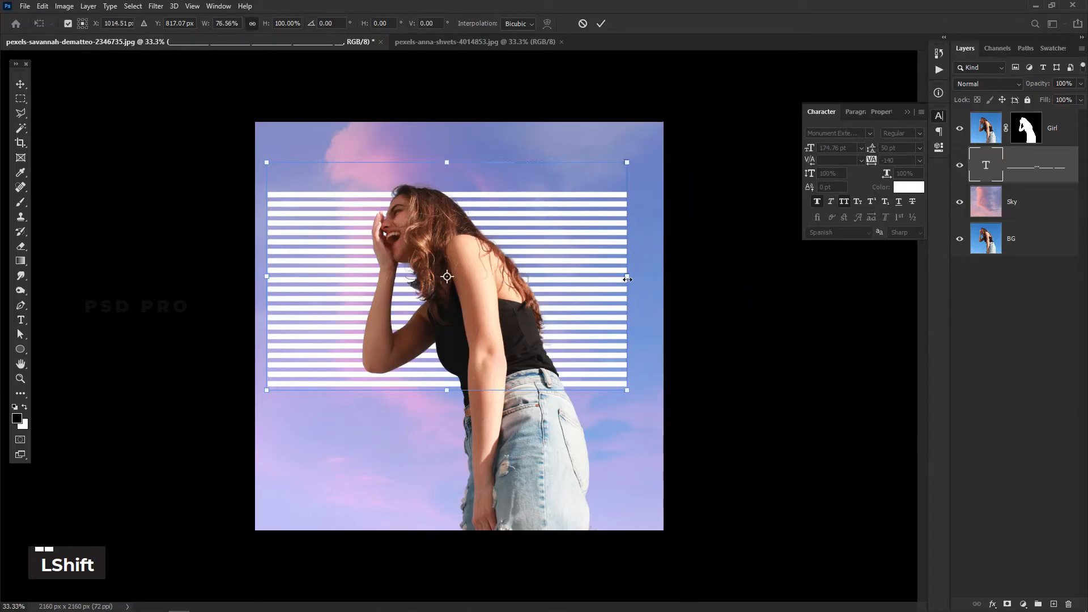
click(600, 24)
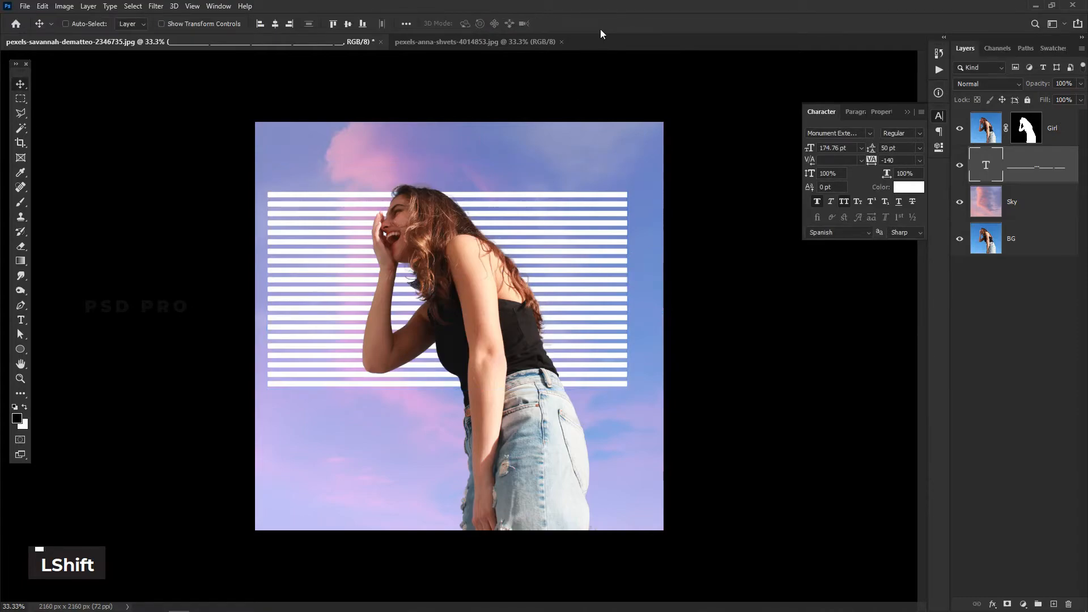
click(276, 25)
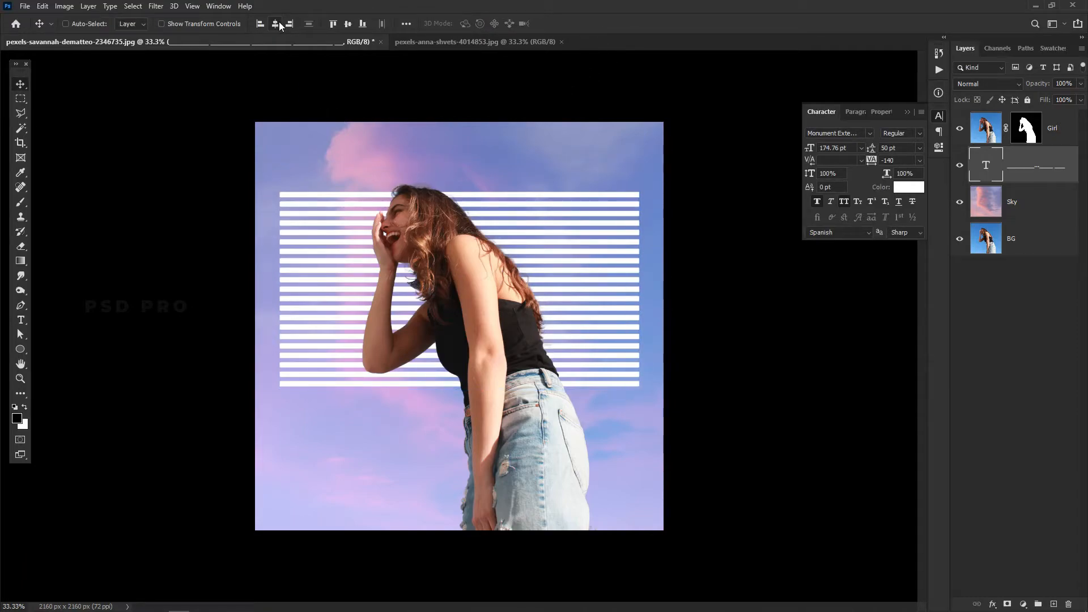
Paste a copy of all the stripe rows below the existing ones and centre the taller block vertically on the canvas
double_click(992, 162)
key(ctrl+c)
key(ctrl+c)
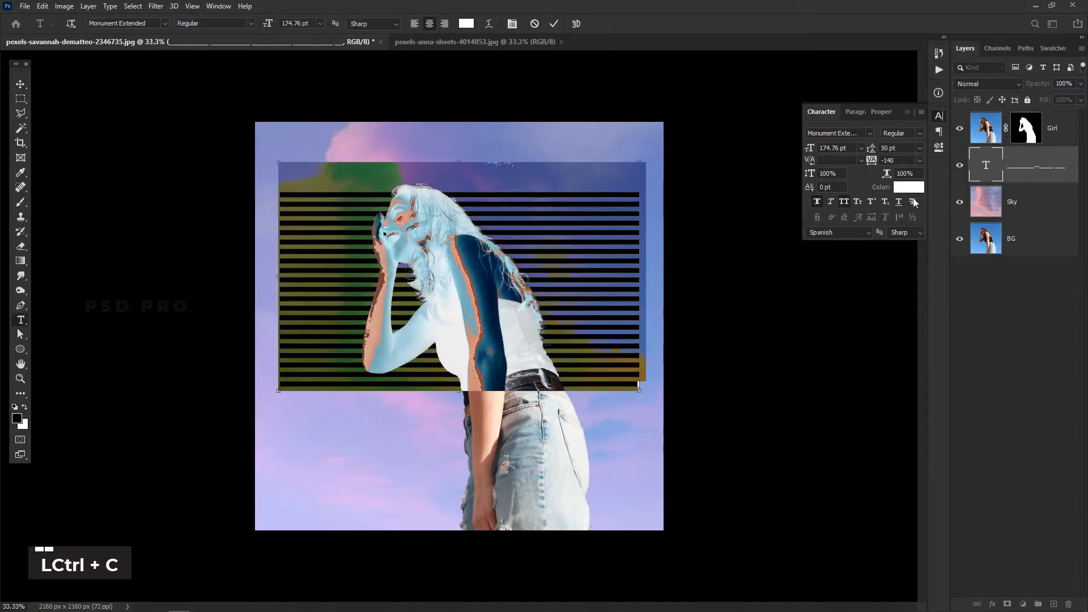
click(640, 388)
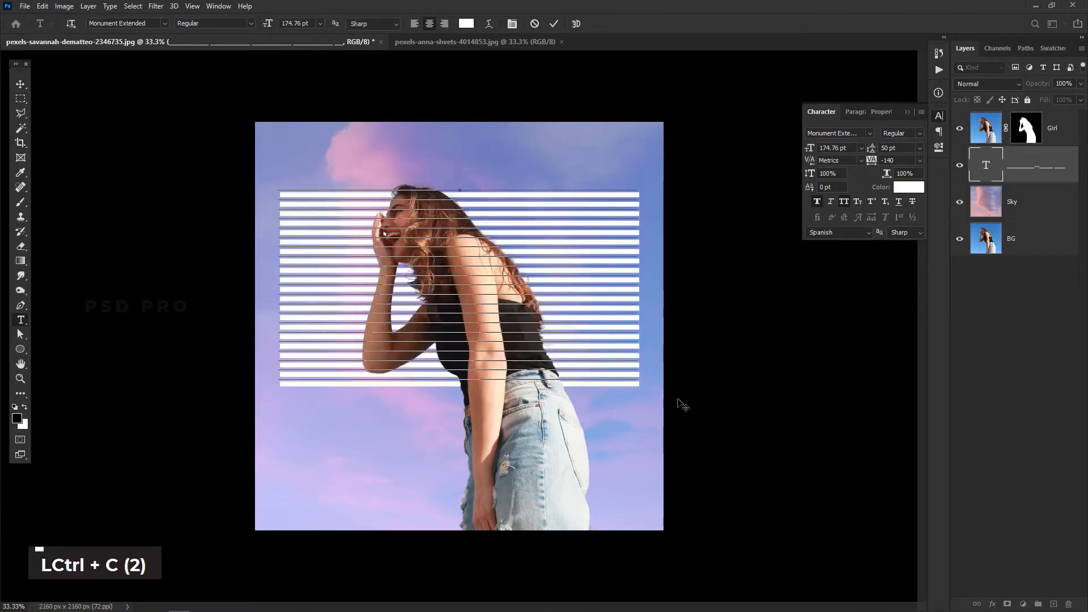
key(Return)
key(ctrl+v)
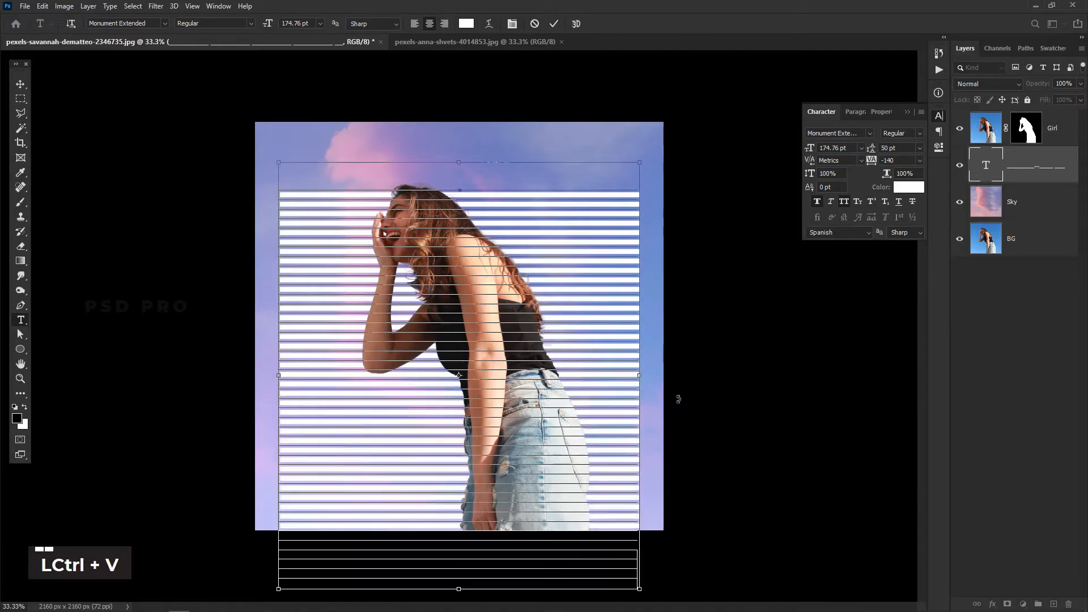
ctrl+click(987, 165)
key(v)
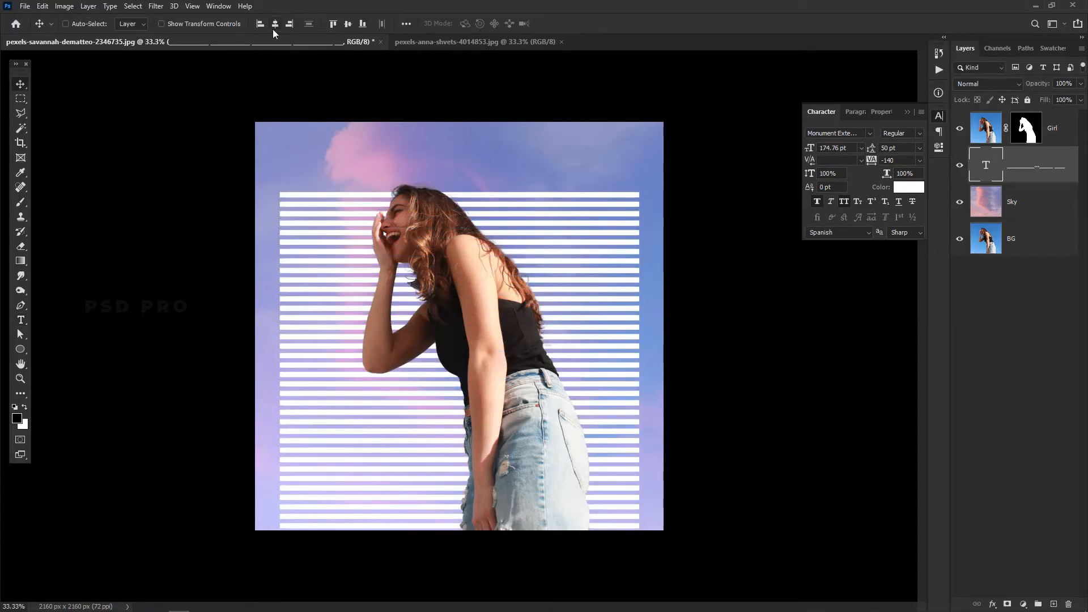
click(347, 24)
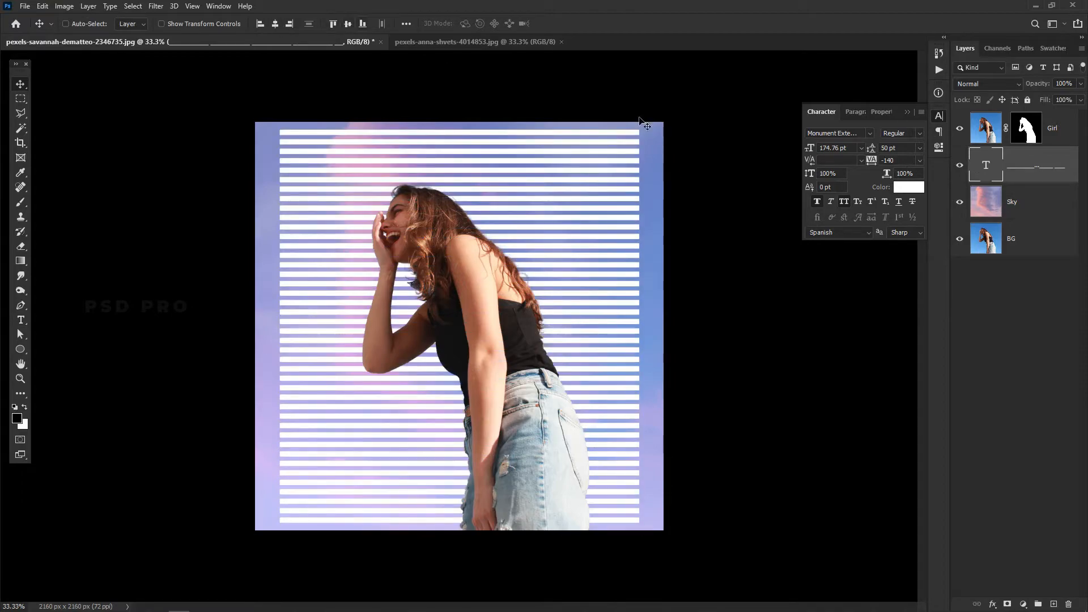
Delete the lowest five stripe rows from the text layer and centre the remaining block vertically on the canvas
double_click(984, 164)
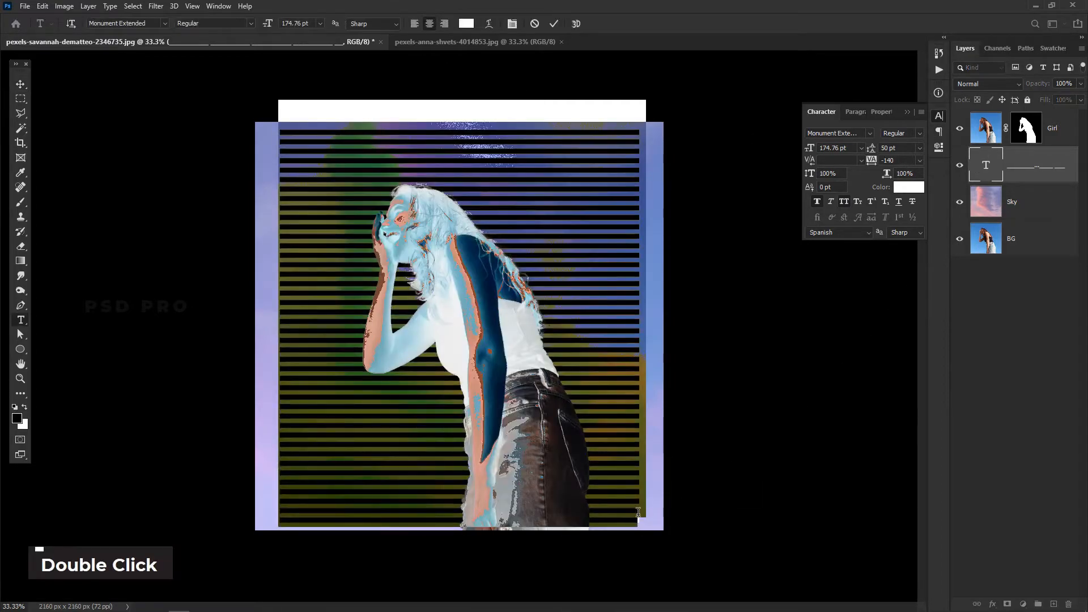
drag(639, 516, 271, 456)
key(BackSpace)
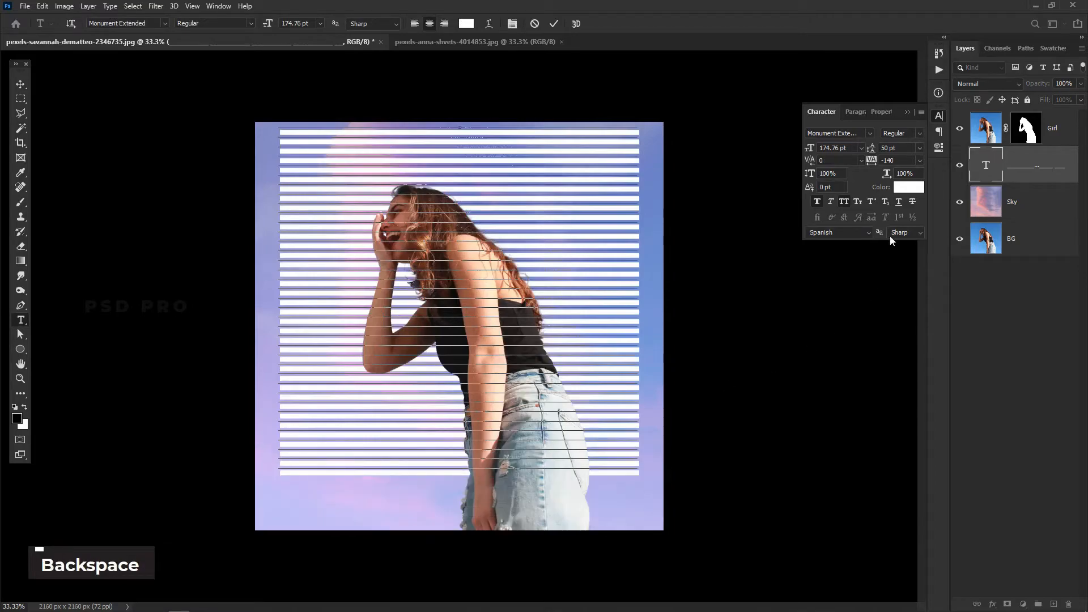
click(989, 168)
key(v)
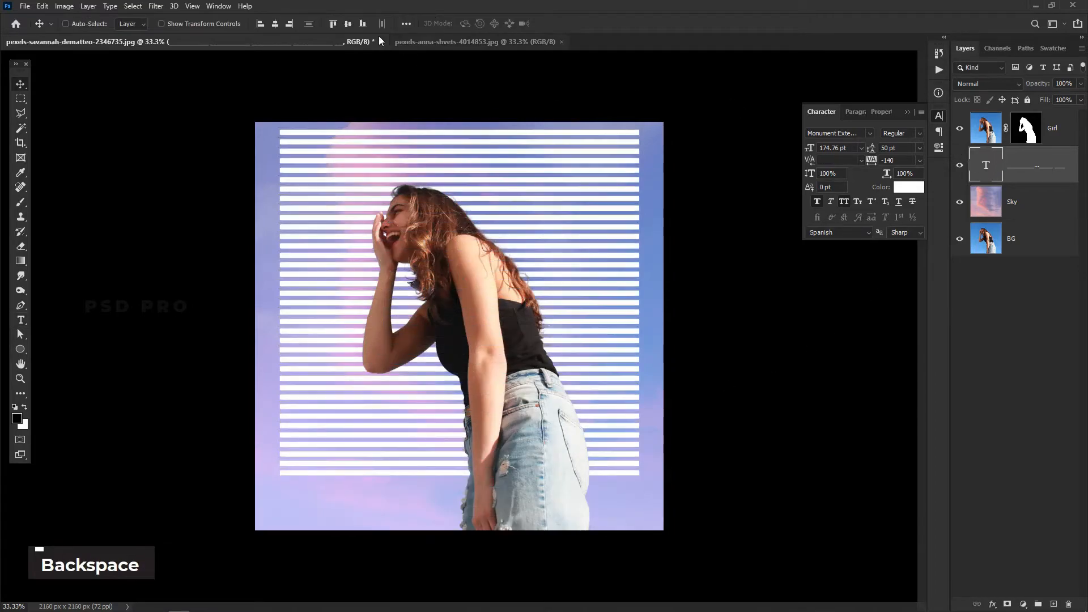
click(347, 24)
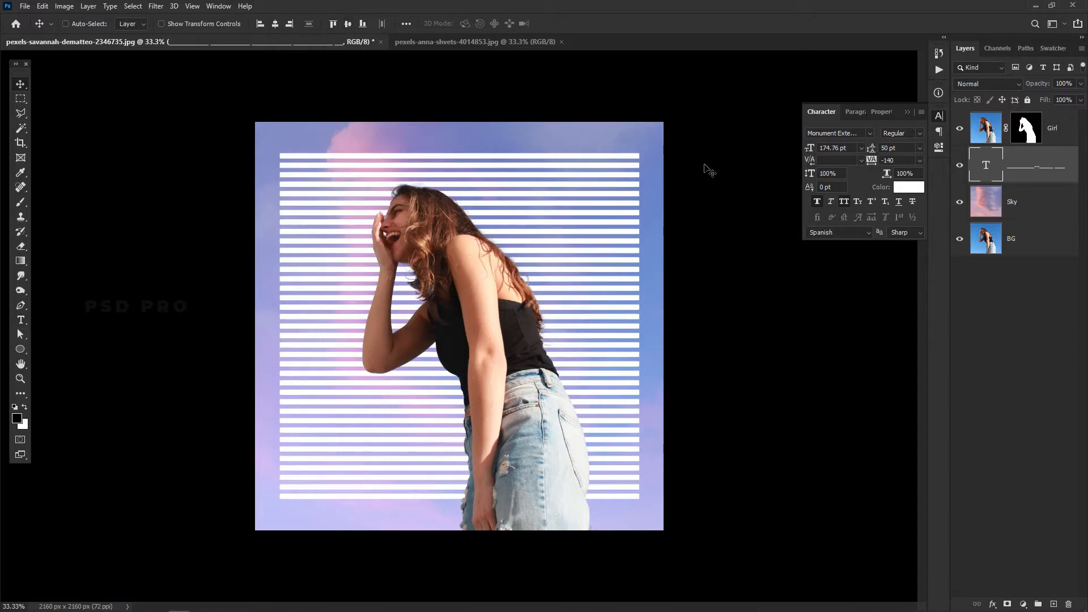
Remove two more stripe rows from the end of the text and centre the block vertically on the canvas again
double_click(986, 165)
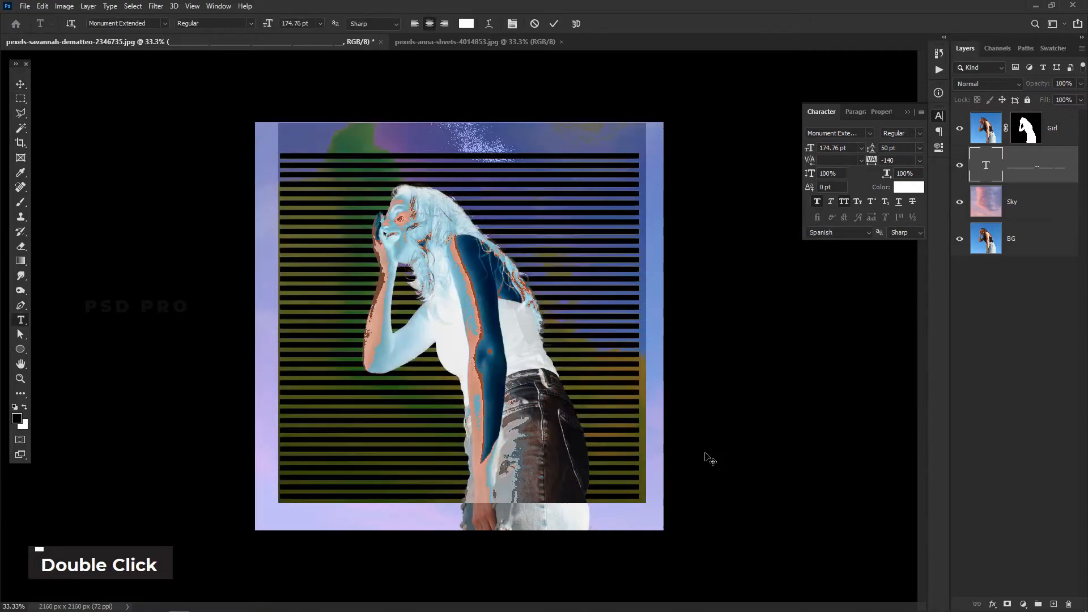
click(477, 490)
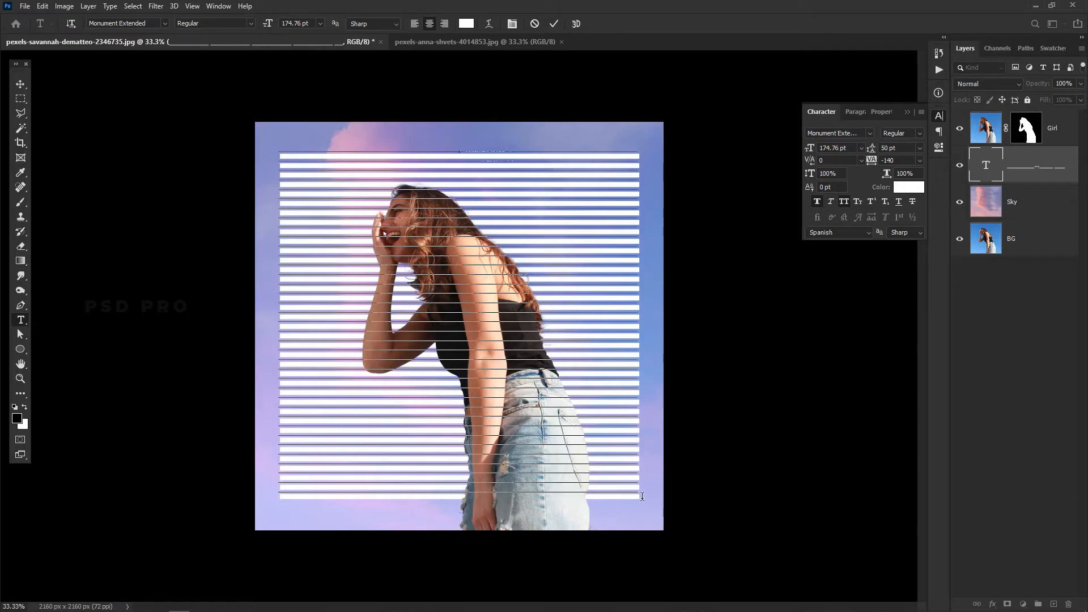
key(Right)
key(Right)
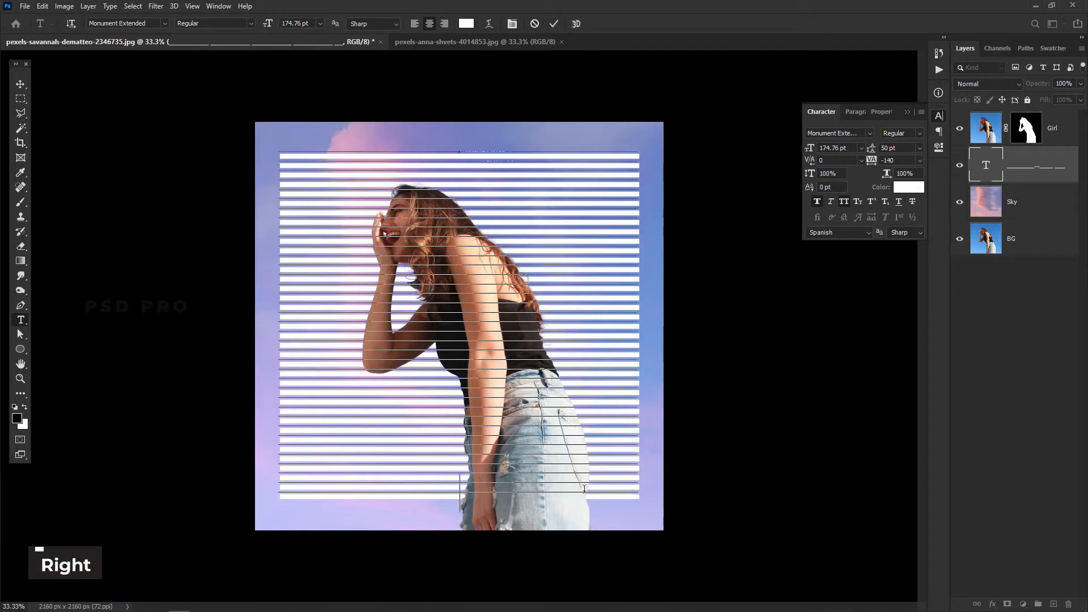
key(Right)
key(shift+Left)
key(shift+Left)
key(shift+Left)
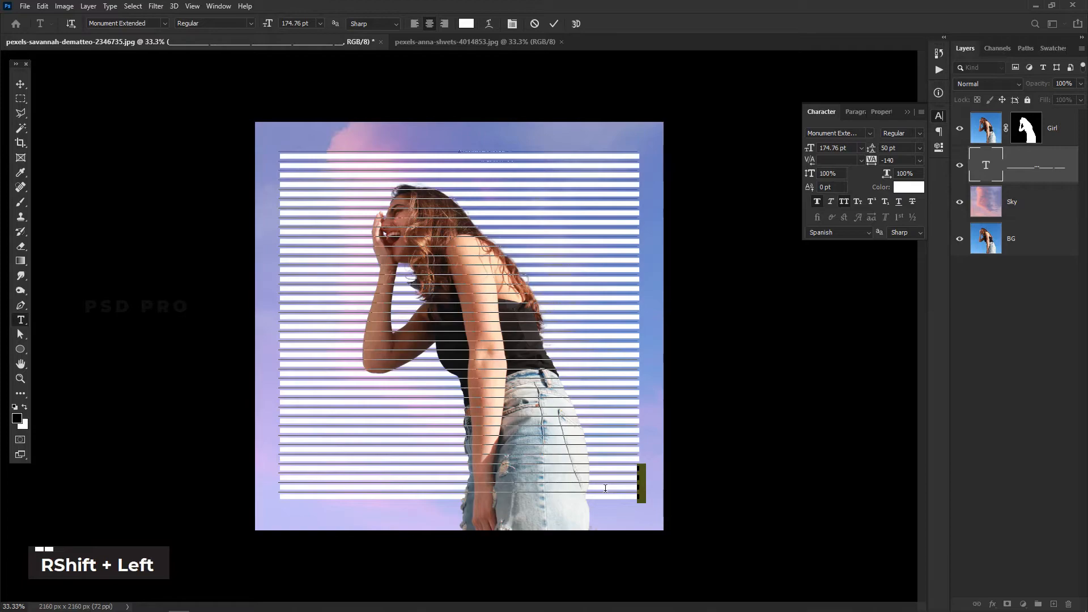
key(shift+Left)
key(shift+Left)
key(shift+Left)
key(shift+Left)
key(shift+Left)
key(shift+Left)
key(shift+Left)
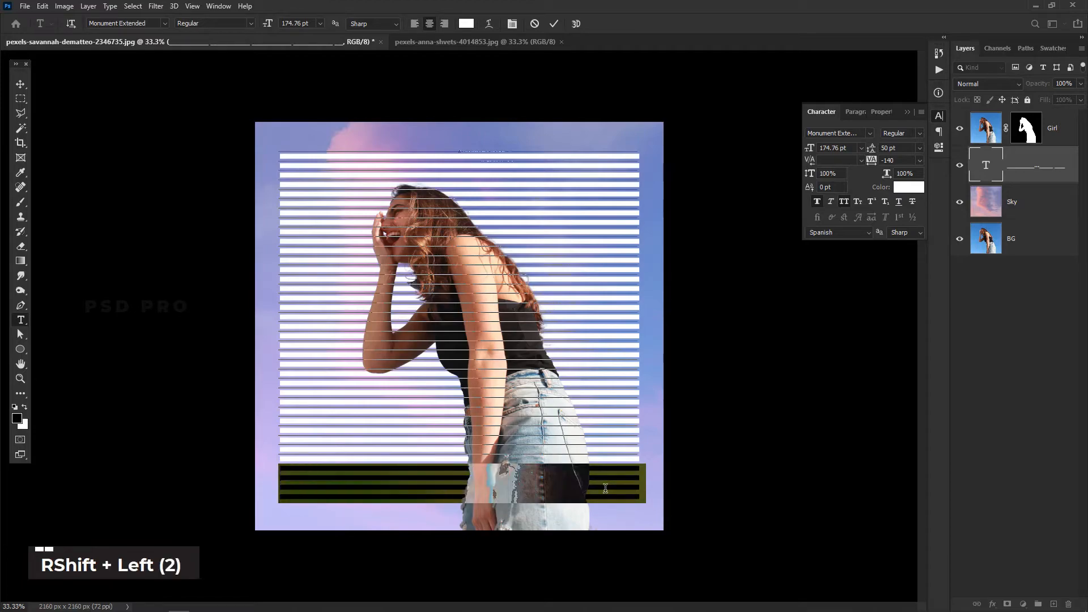
key(shift+Left)
key(shift+Left)
key(shift+Left)
key(shift+Left)
key(shift+Left)
key(shift+Left)
key(shift+Left)
key(shift+Left)
key(shift+Left)
key(shift+Left)
key(shift+Left)
key(shift+Left)
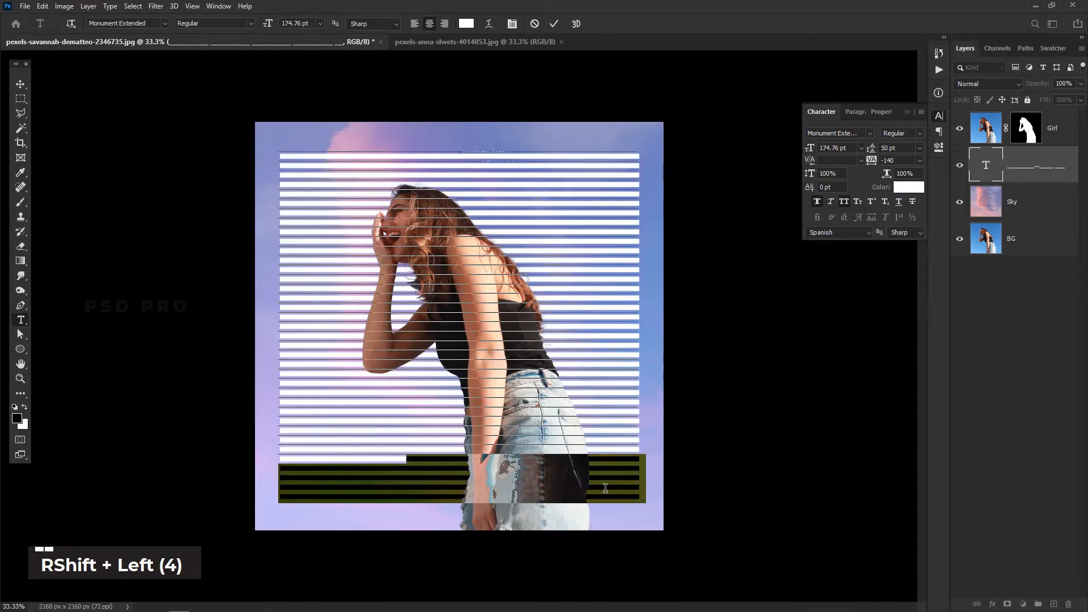
key(shift+Left)
key(shift+Left)
key(BackSpace)
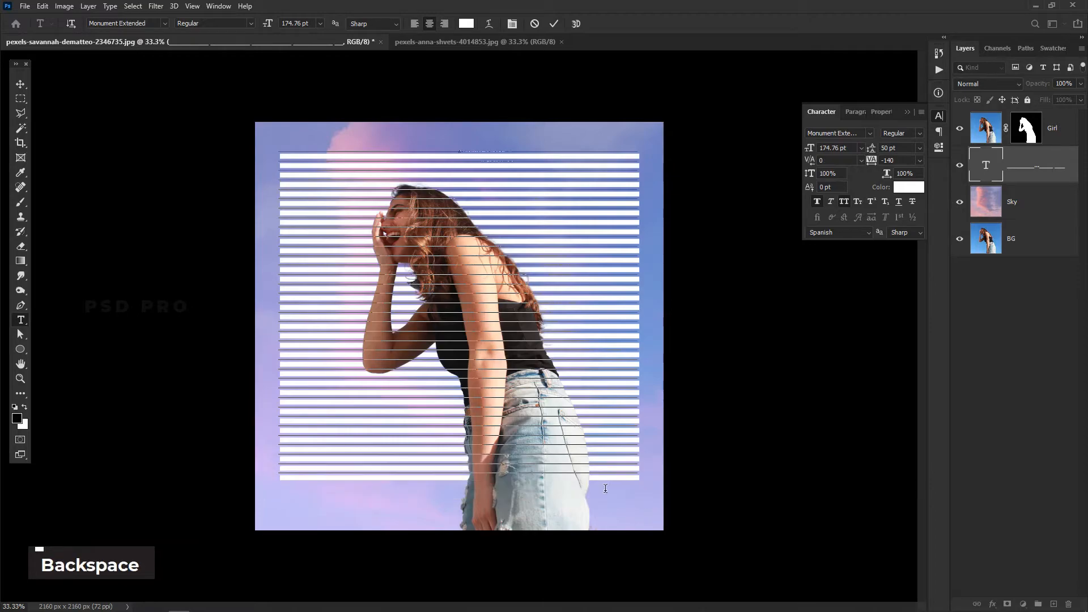
key(ctrl+Return)
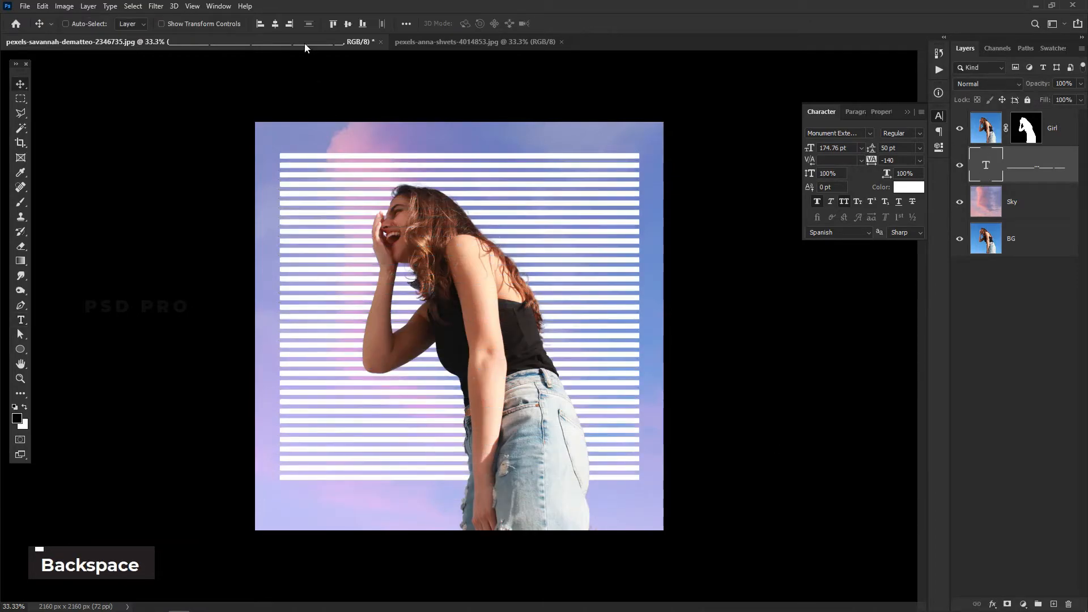
click(349, 26)
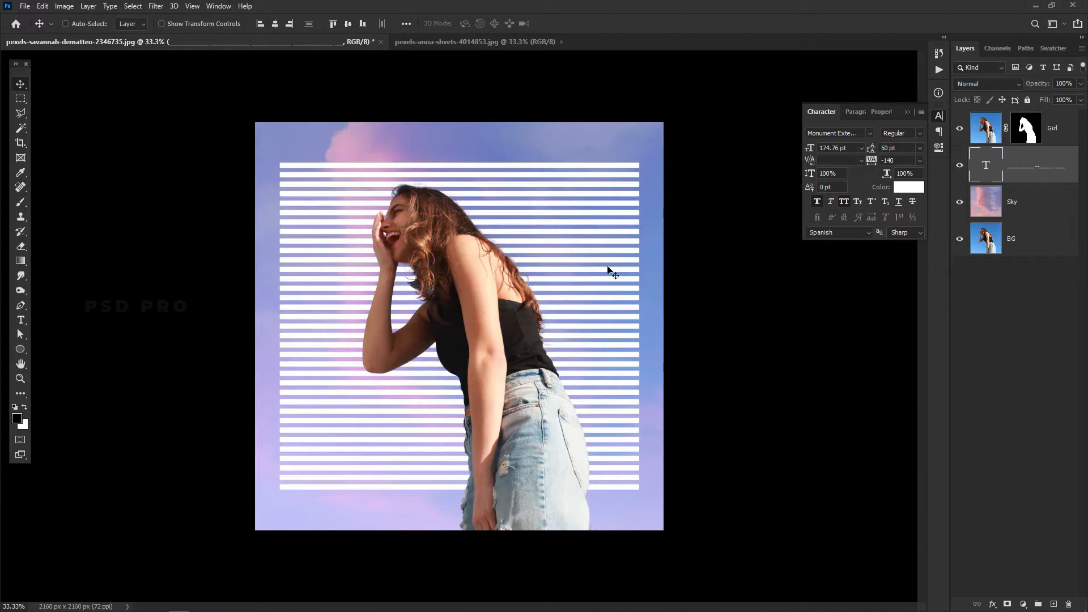
Add a Gradient Overlay to the stripe text layer using the yellow-to-red-orange preset from the Oranges group
click(992, 605)
click(1032, 567)
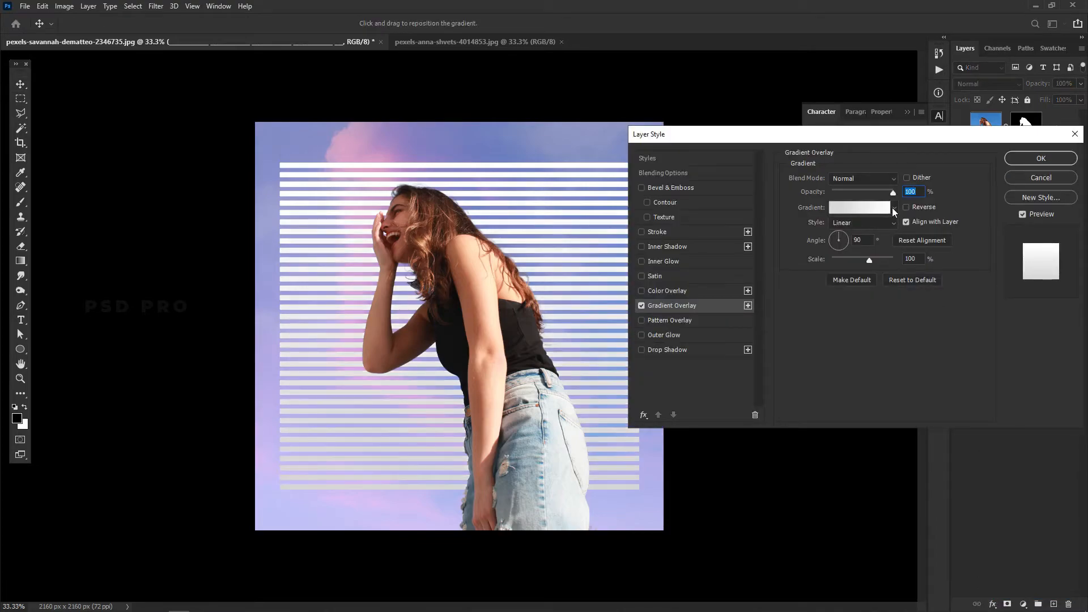
click(894, 208)
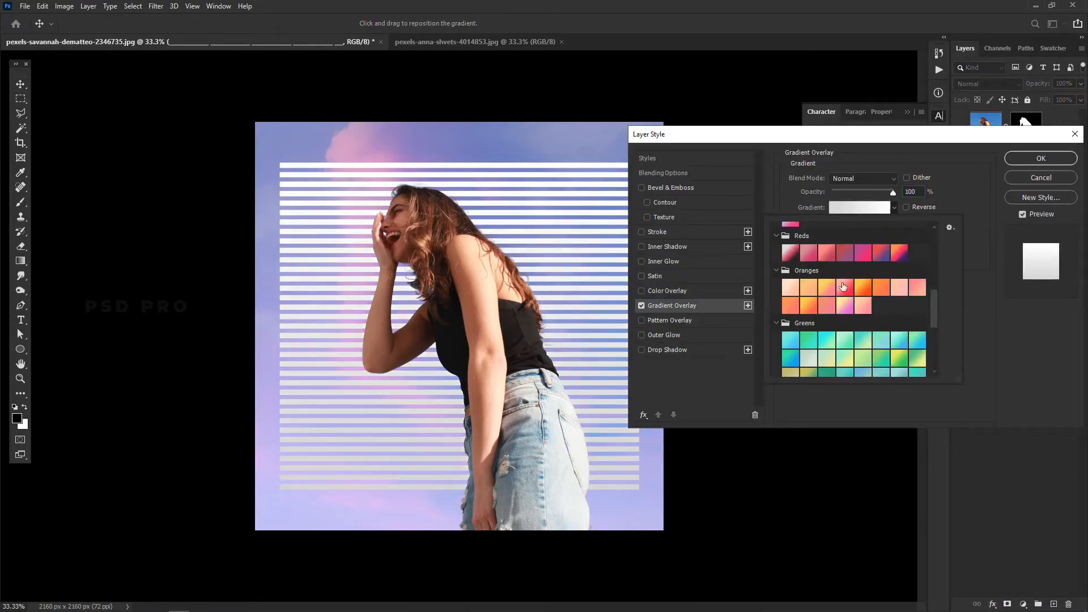
click(843, 287)
click(862, 293)
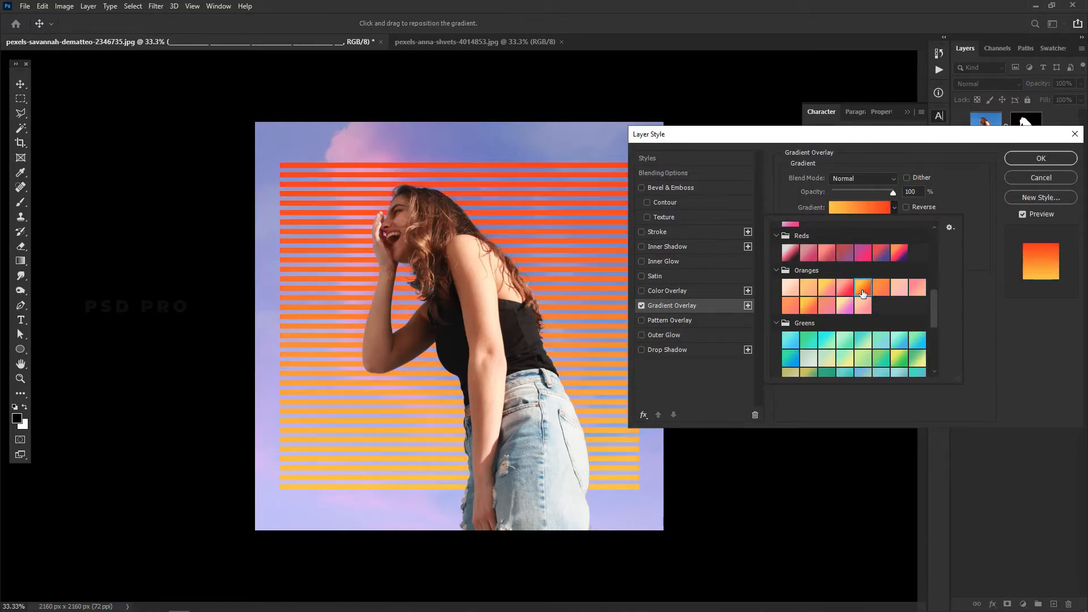
click(1011, 281)
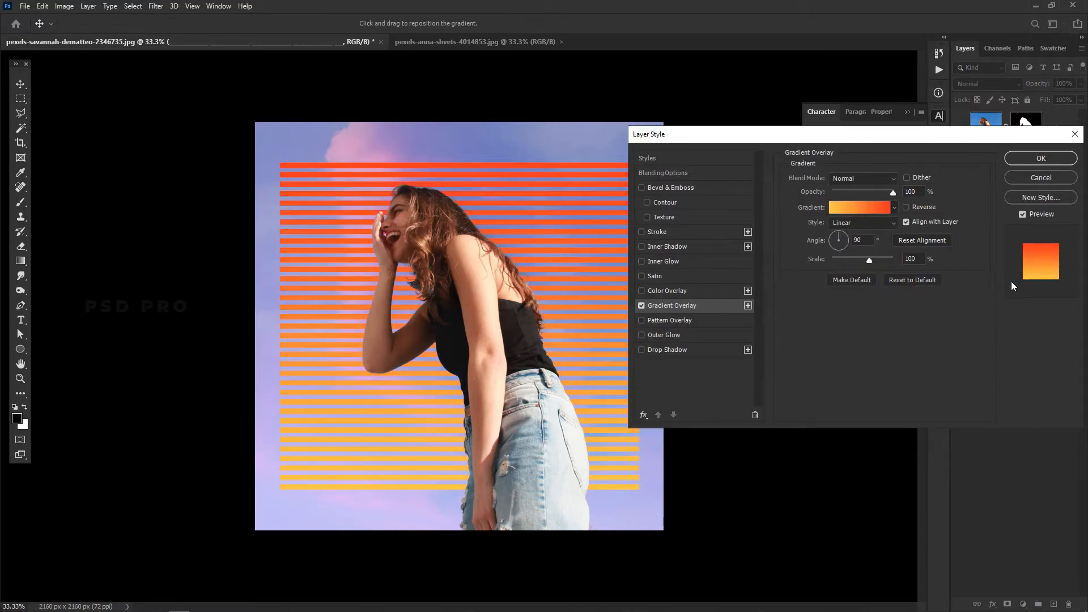
Try the Diamond gradient style, choose Angle instead, and set the overlay's angle to -70°
click(872, 225)
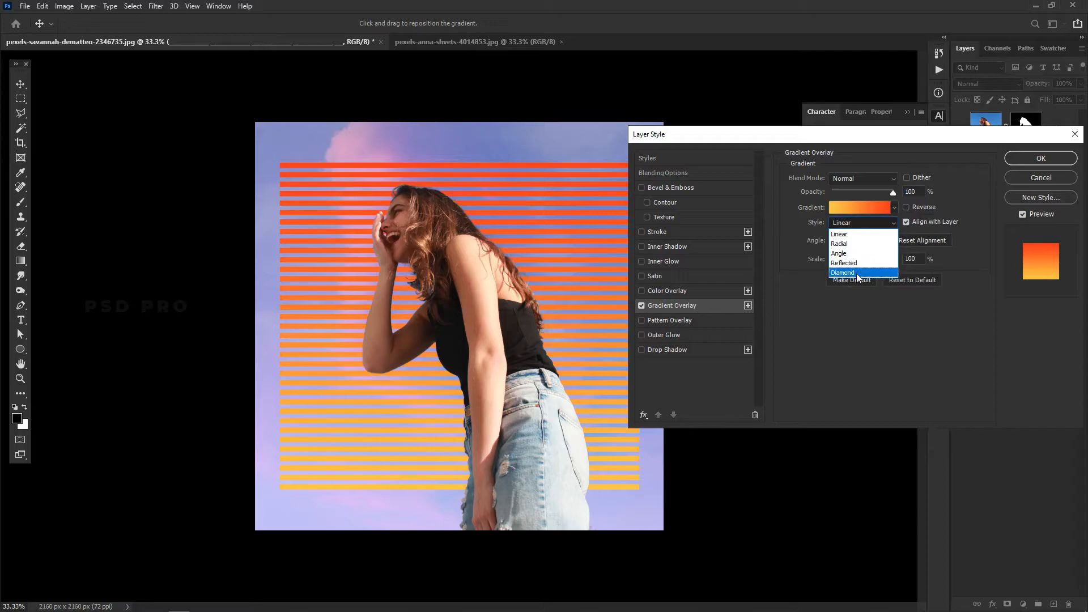
click(859, 274)
click(858, 227)
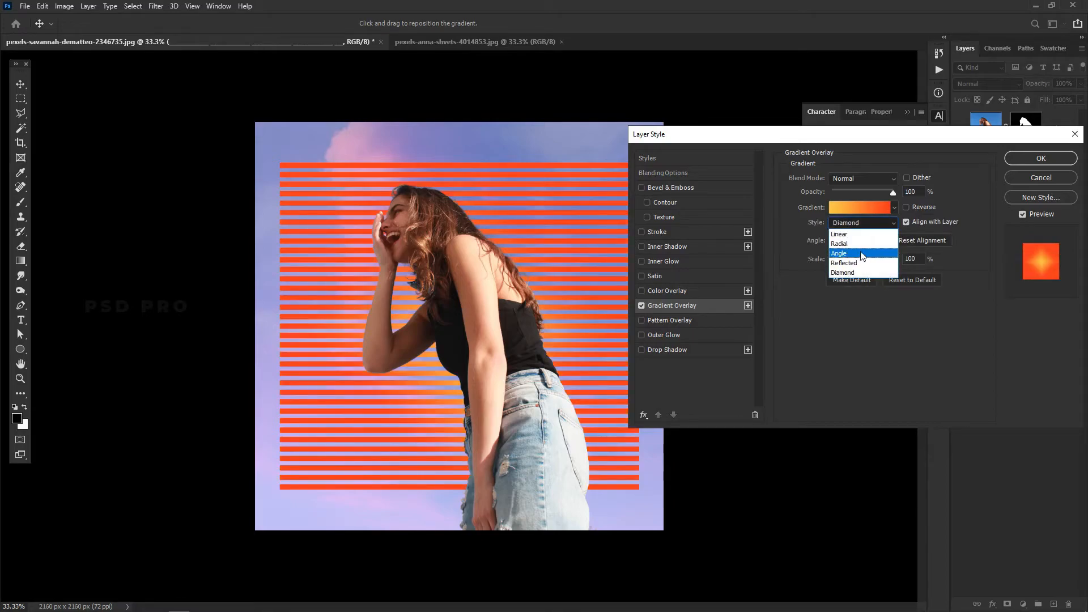
click(859, 253)
drag(850, 241, 844, 256)
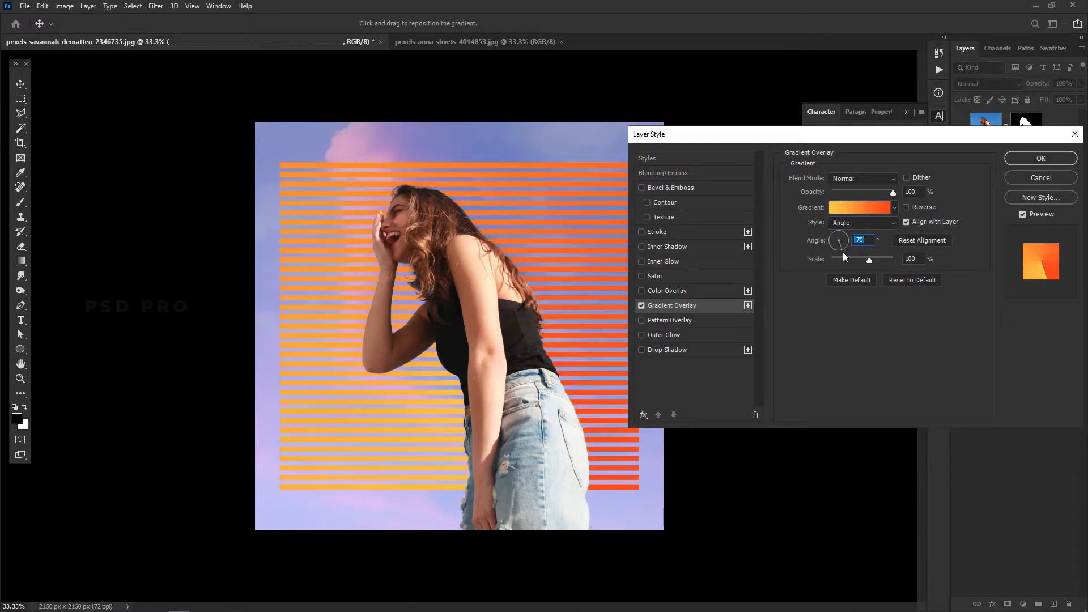
Edit the overlay's gradient and set its yellow starting colour stop to #ffc900
click(881, 208)
click(734, 480)
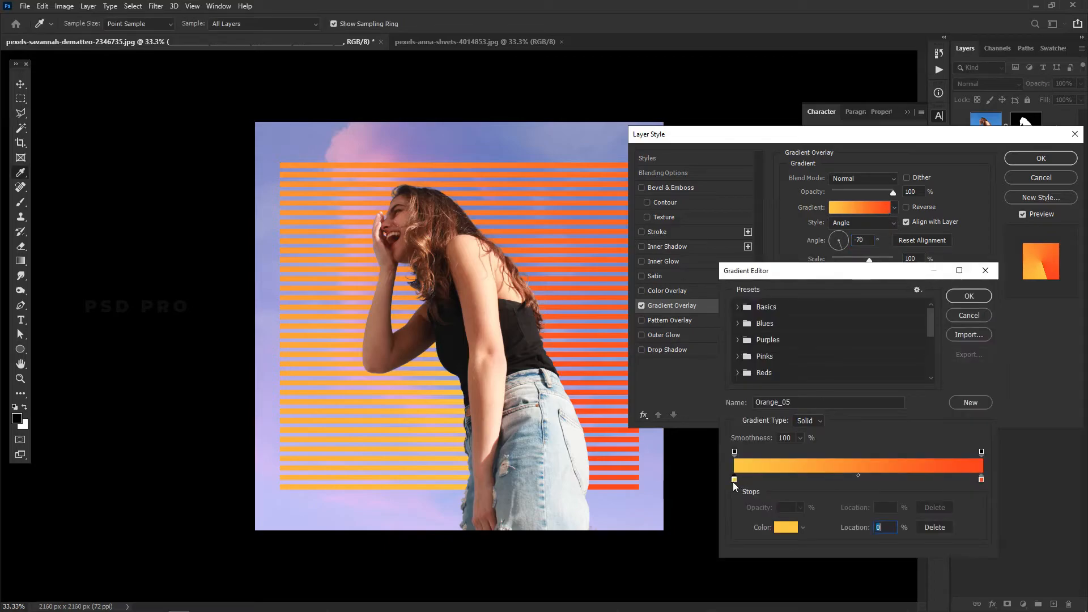
click(785, 527)
mouse_move(830, 365)
mouse_down()
mouse_move(840, 353)
mouse_move(923, 342)
mouse_up()
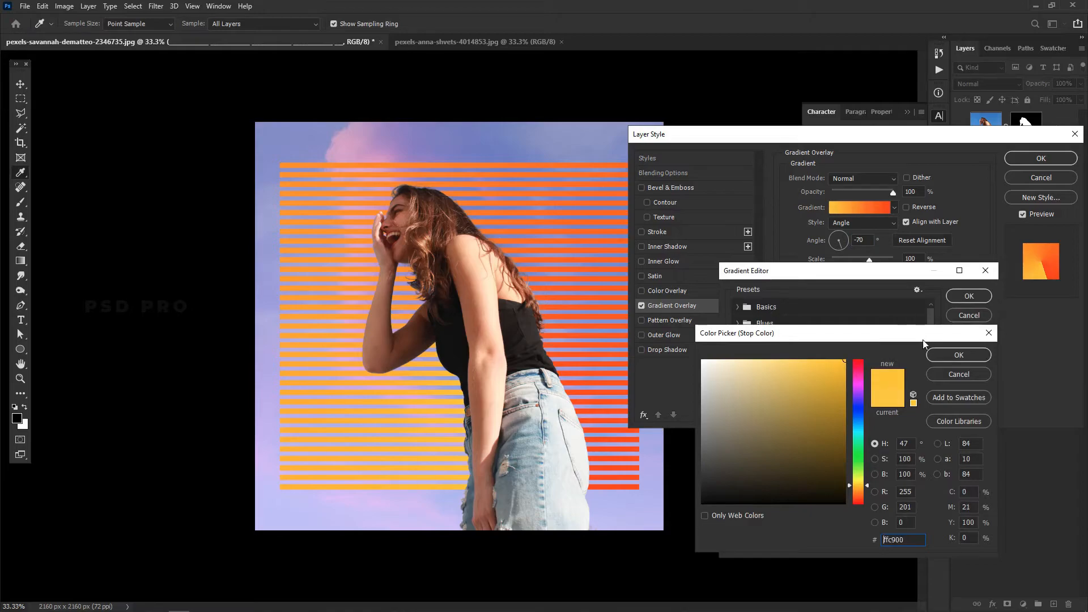
click(956, 355)
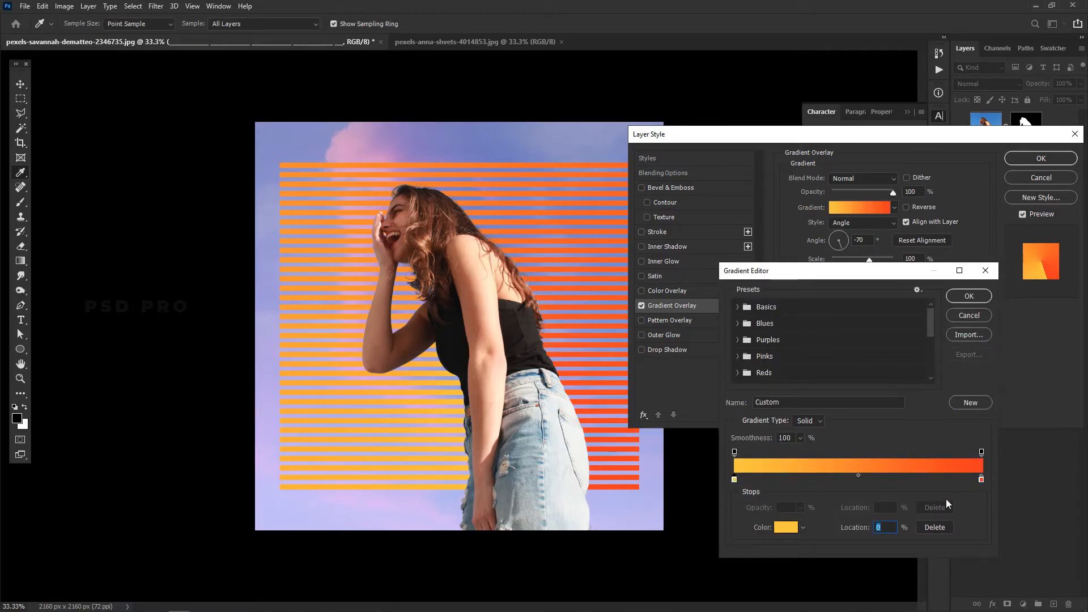
click(969, 296)
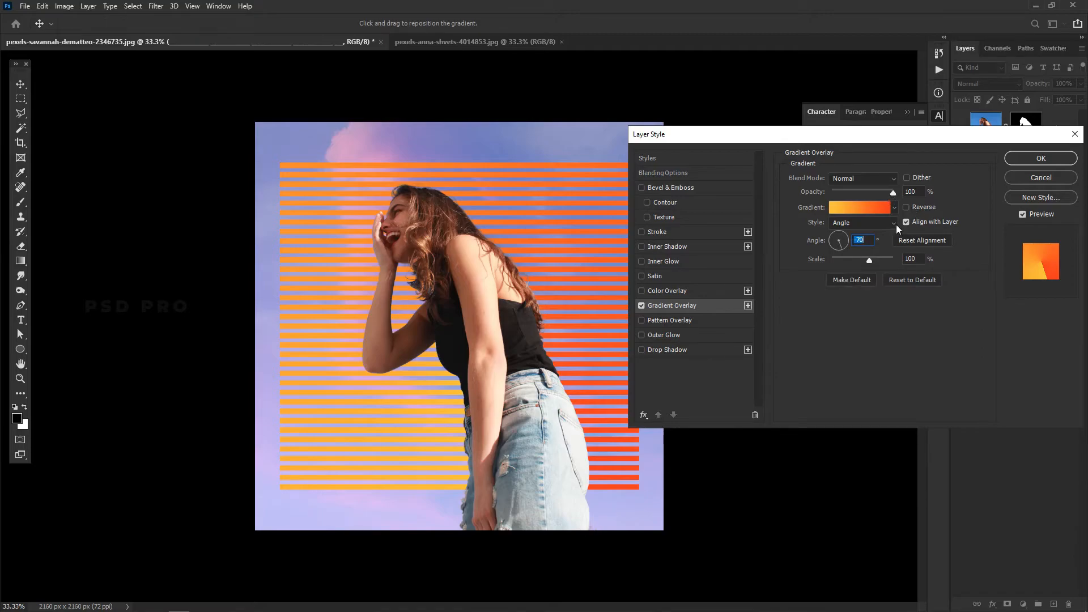
Preview the gradient reversed, restore its original direction, and apply the layer style to the stripes
click(916, 209)
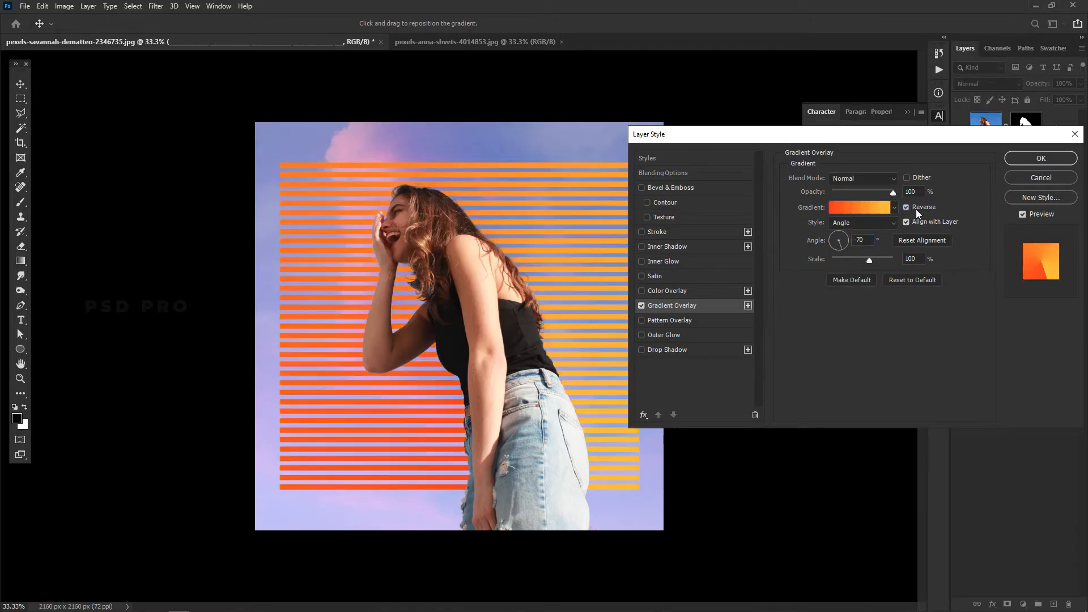
click(915, 209)
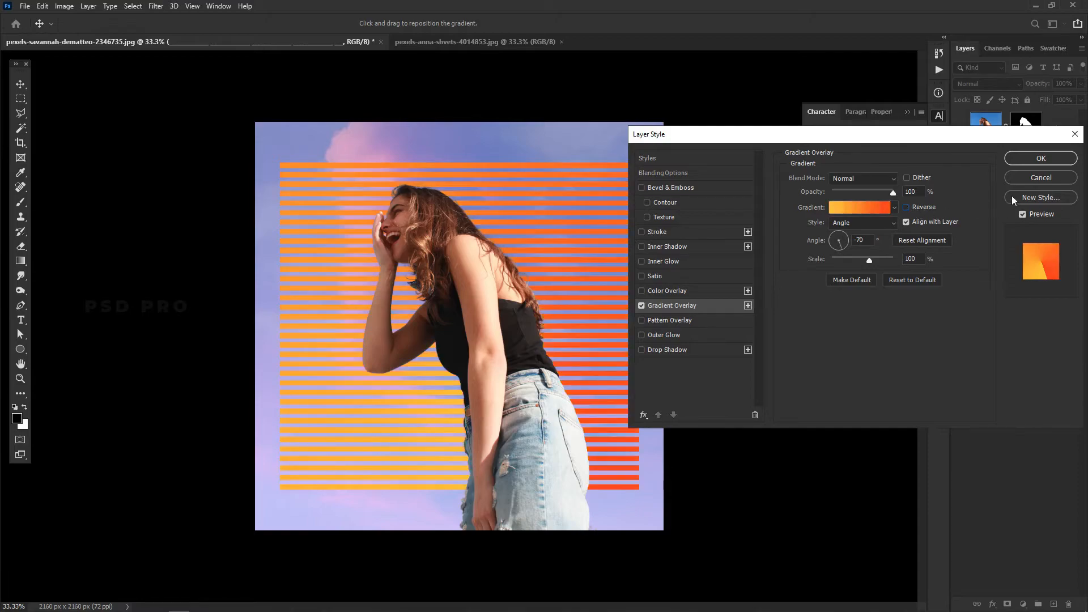
click(1041, 160)
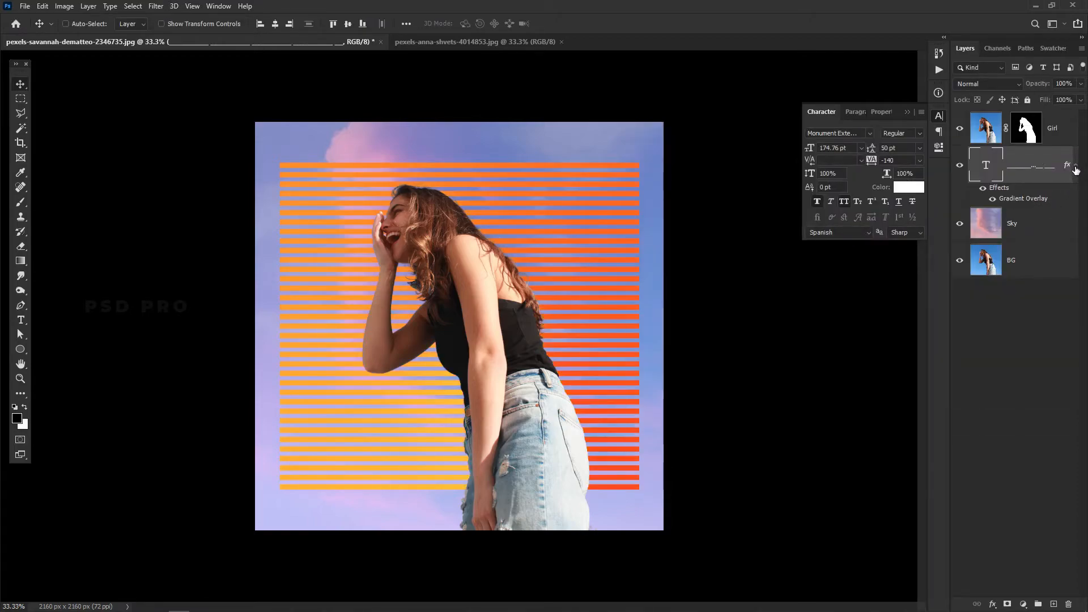
Collapse the stripe layer's effects list and move the stripe text layer above the Girl layer
click(1074, 168)
click(1065, 133)
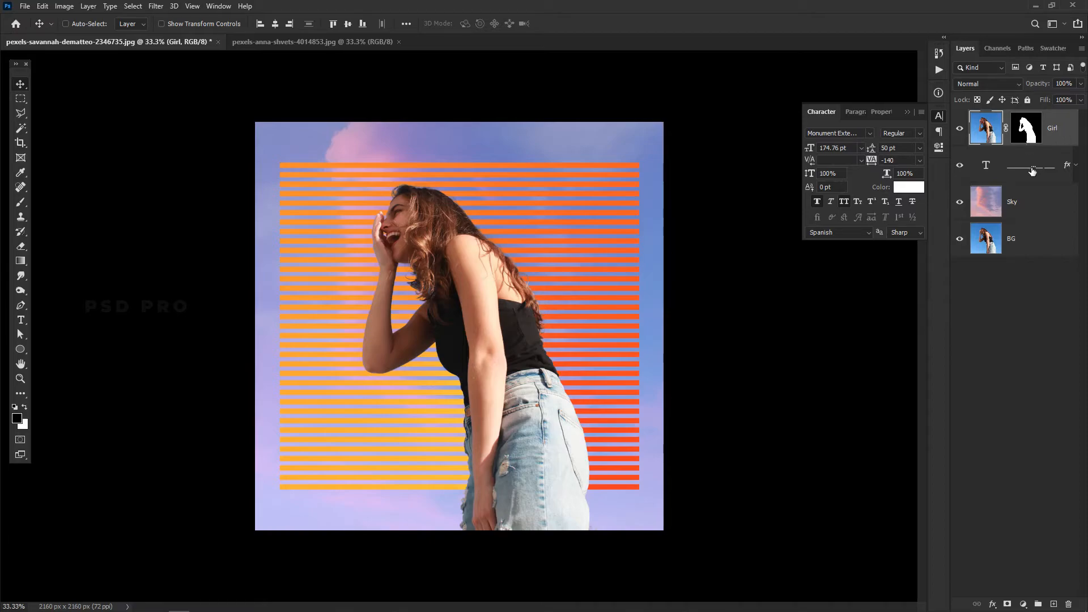
drag(1030, 169, 1046, 128)
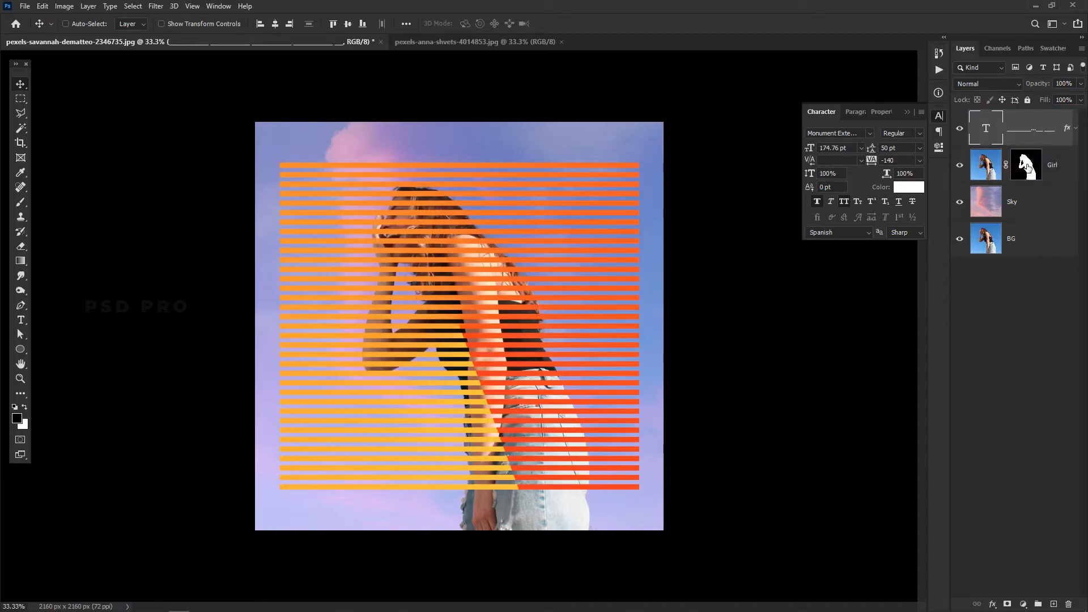
Copy the Girl layer's mask onto the stripe text layer and invert the copied mask
click(1027, 164)
drag(1025, 166, 1026, 133)
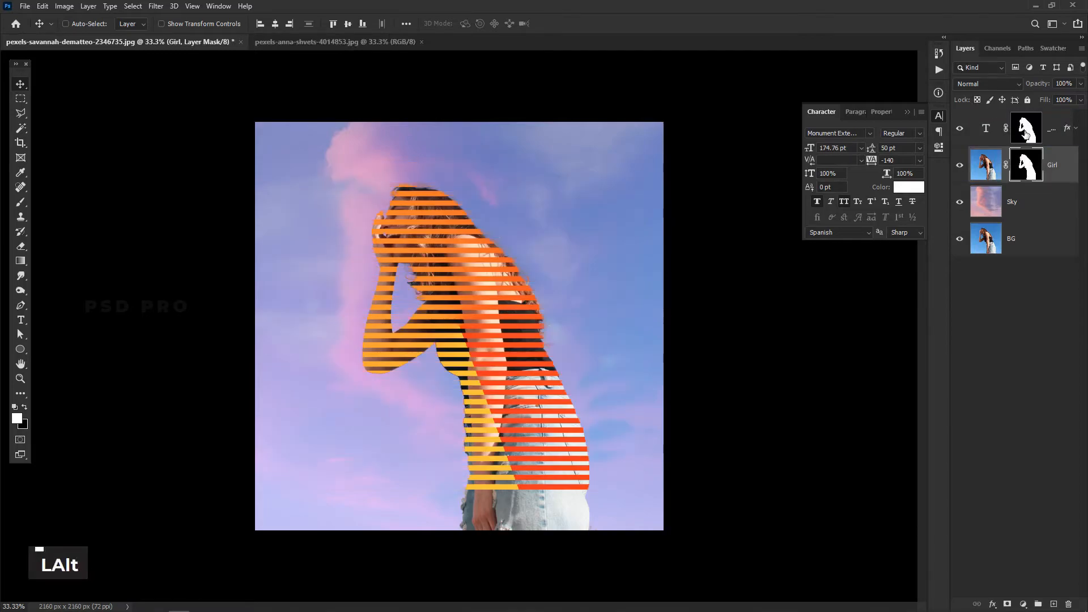
double_click(1025, 133)
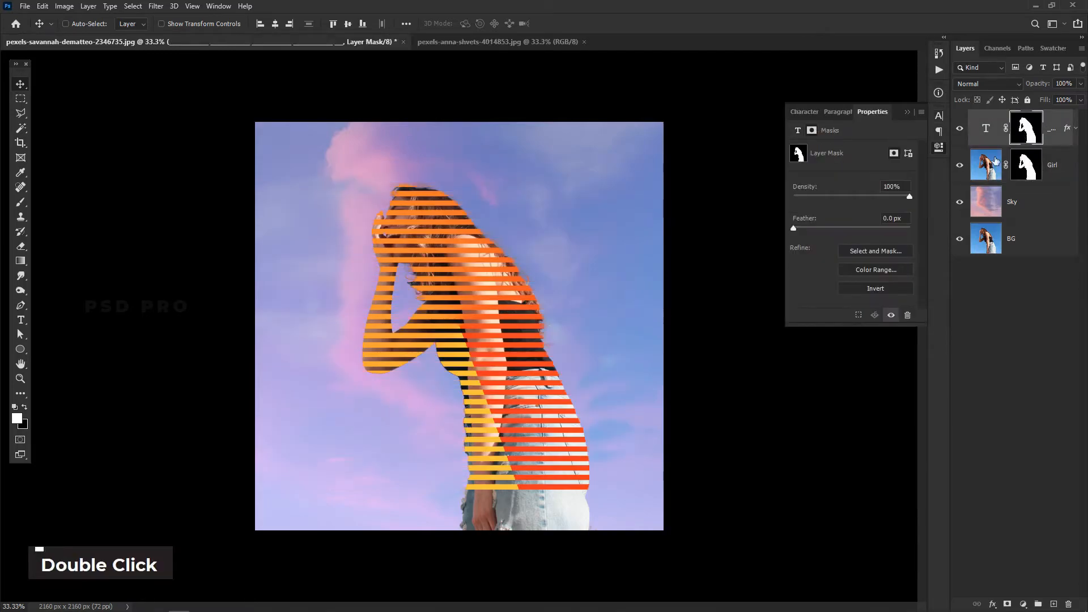
click(875, 289)
Hide the stripe text layer and stamp all visible layers into a new layer named Merge above Girl
click(1050, 173)
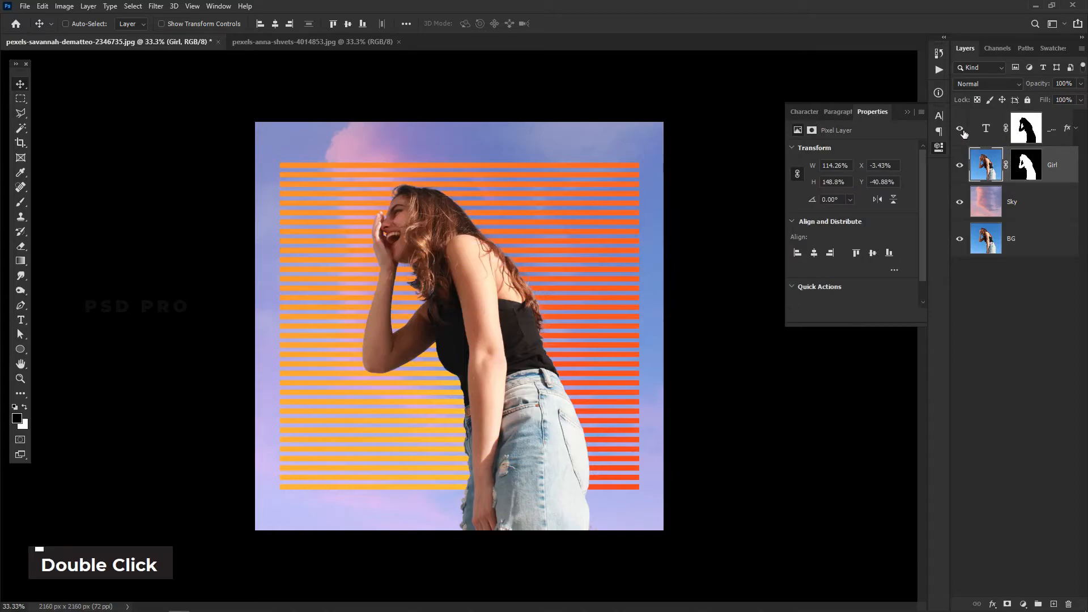
click(962, 130)
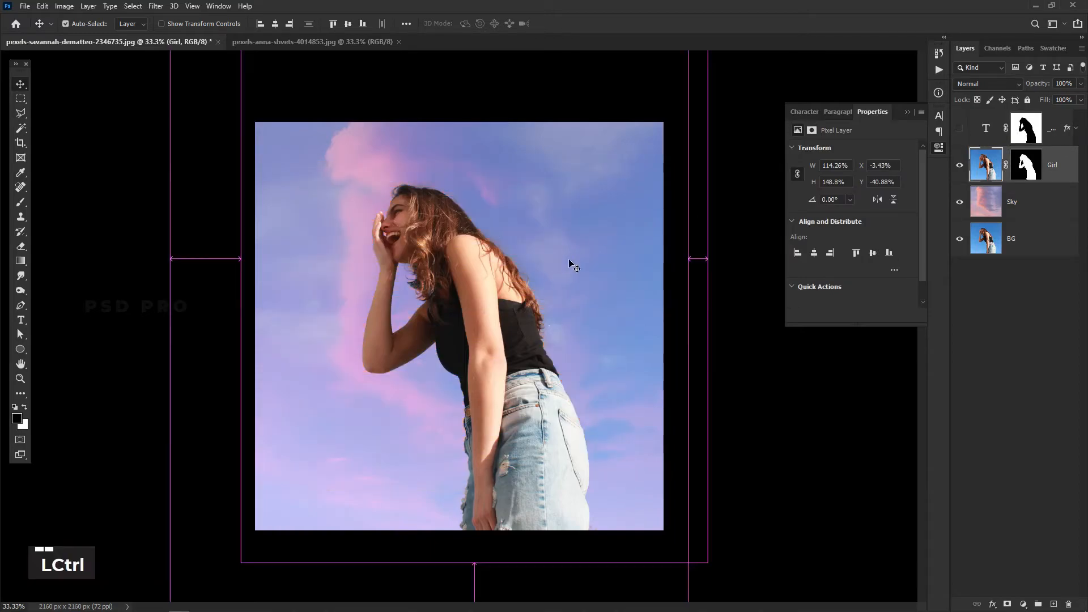
key(ctrl+alt+shift+e)
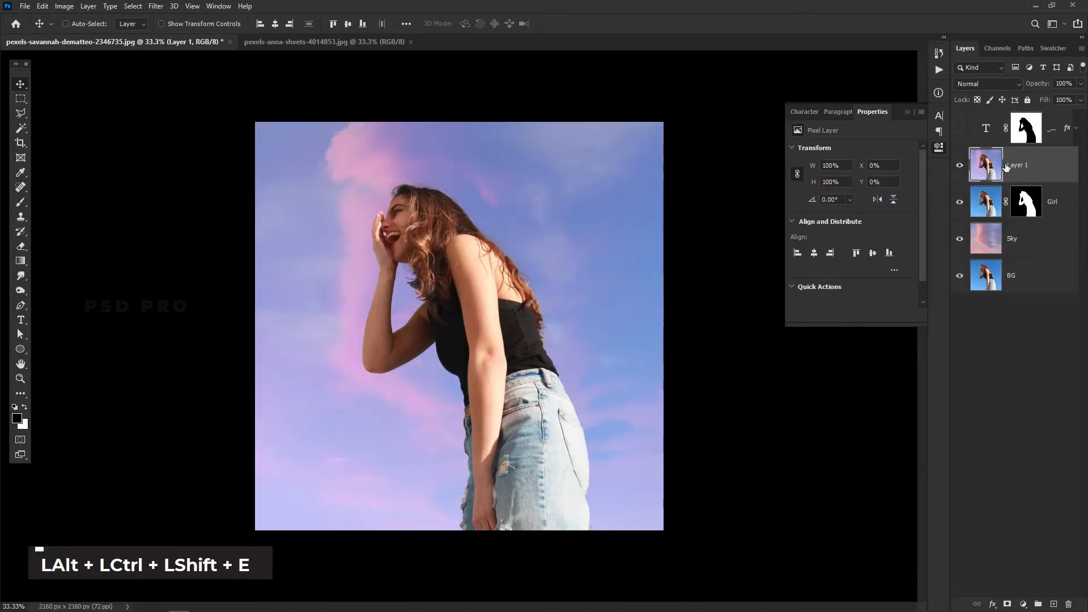
double_click(1013, 164)
text(Merg)
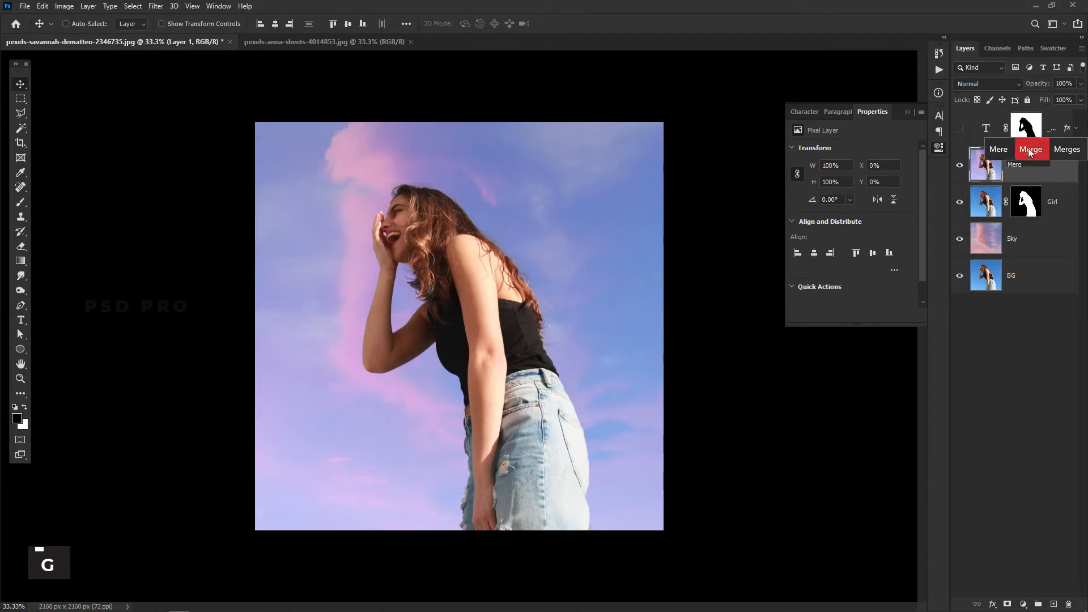
click(1030, 150)
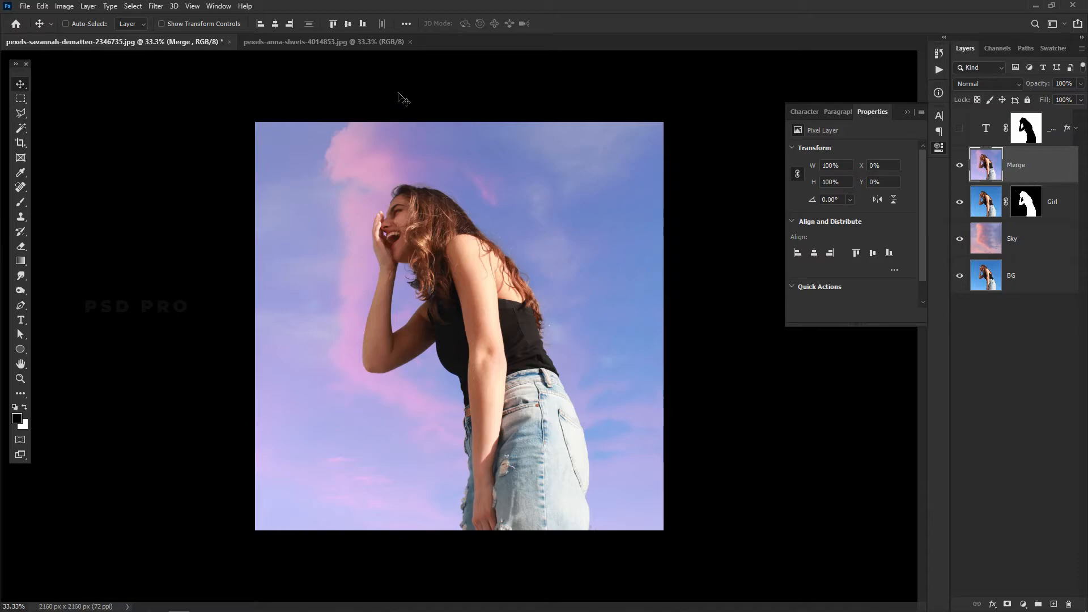
Choose the Artistic Sponge filter for the Merge layer in the Filter Gallery and preview the whole image at 33.3%
click(162, 8)
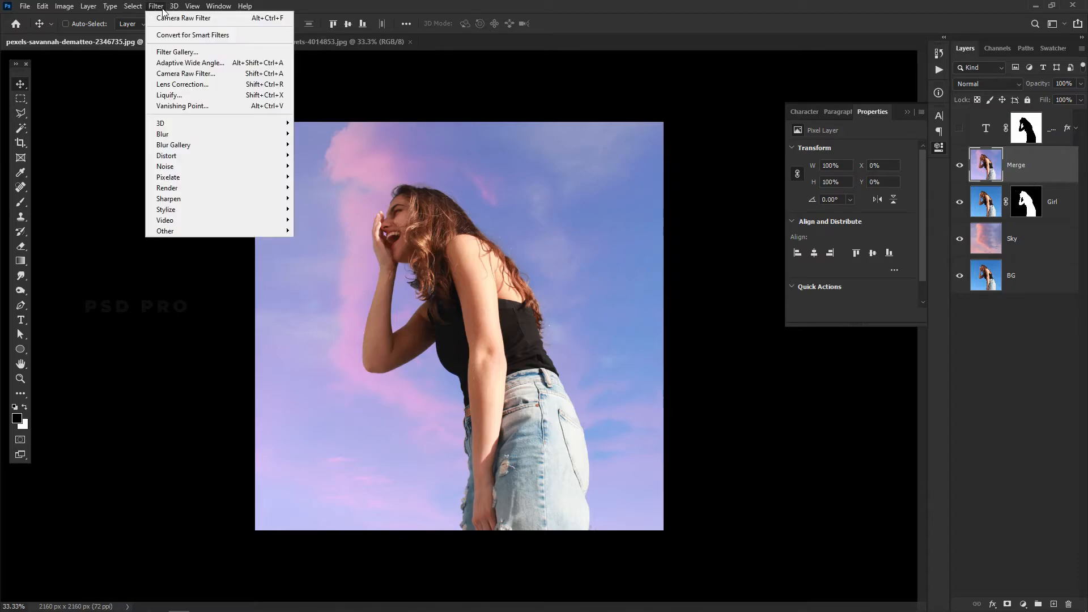
click(181, 51)
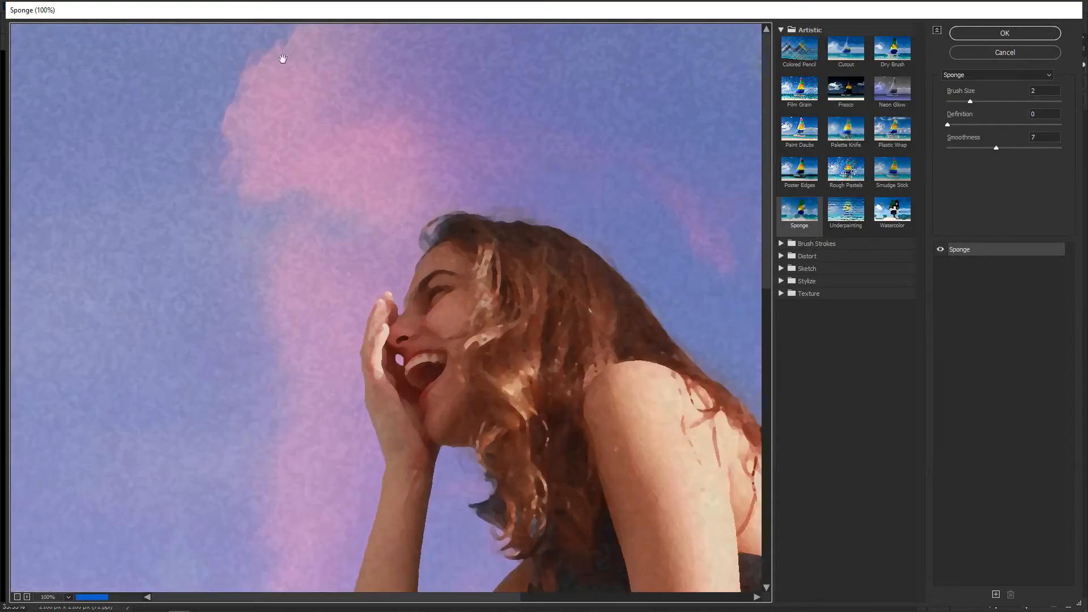
click(807, 227)
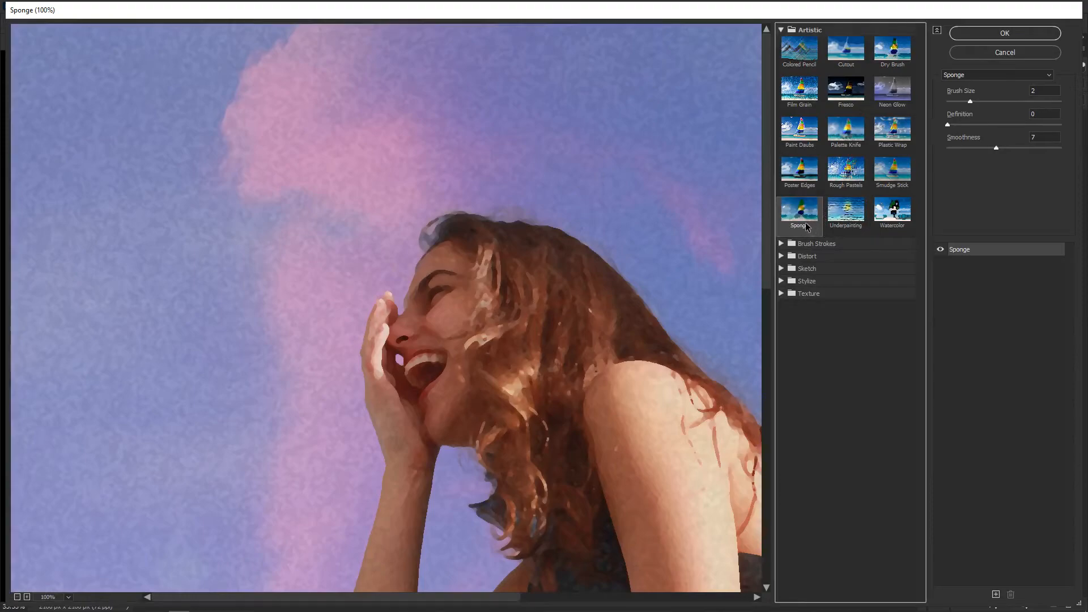
key(ctrl+minus)
key(ctrl+minus)
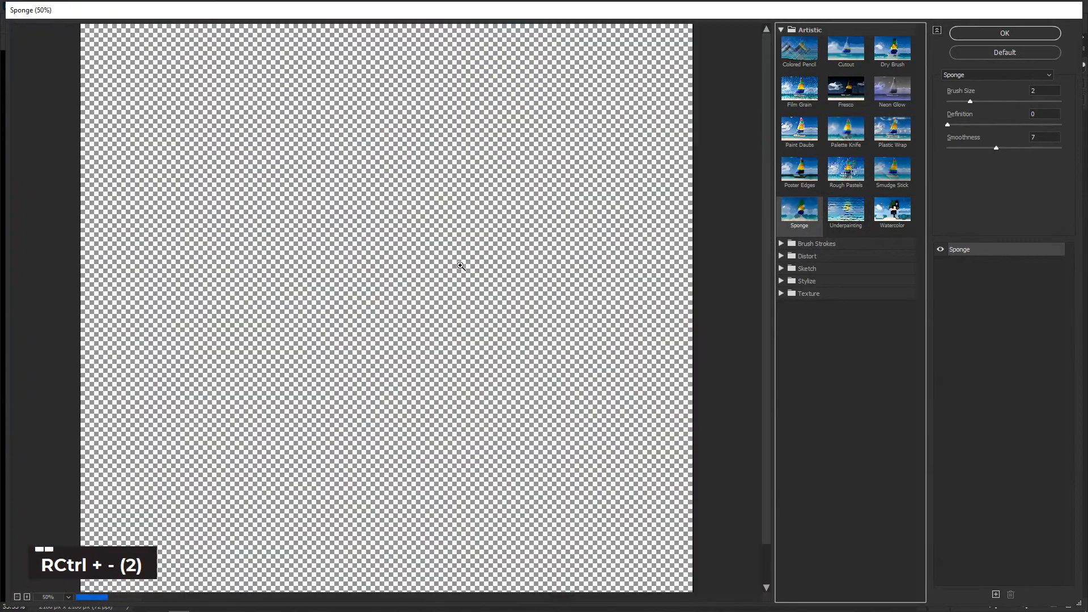
key(ctrl+minus)
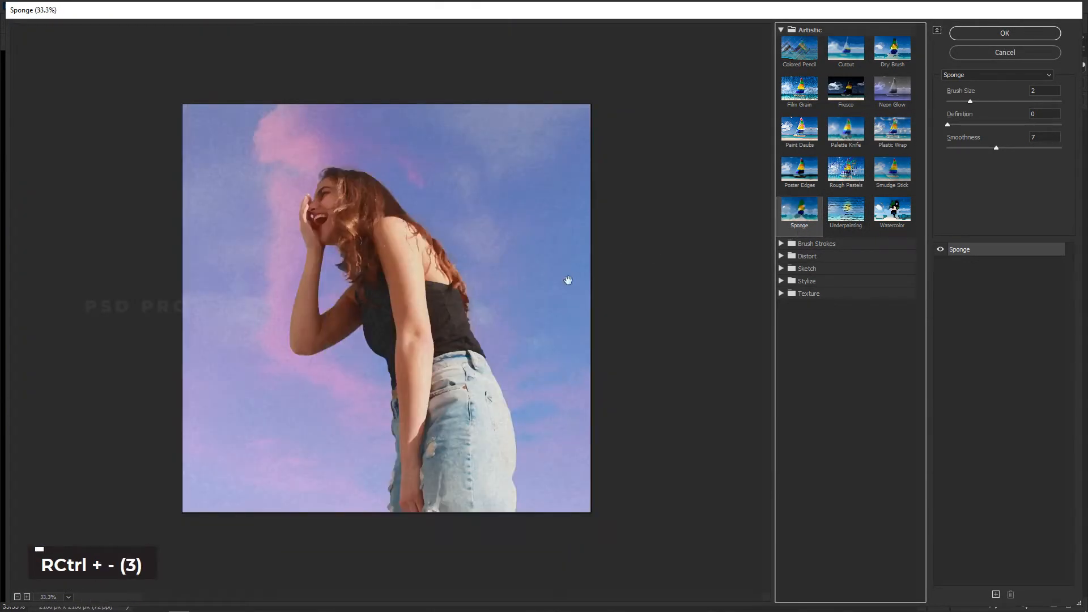
key(ctrl+equal)
key(ctrl+minus)
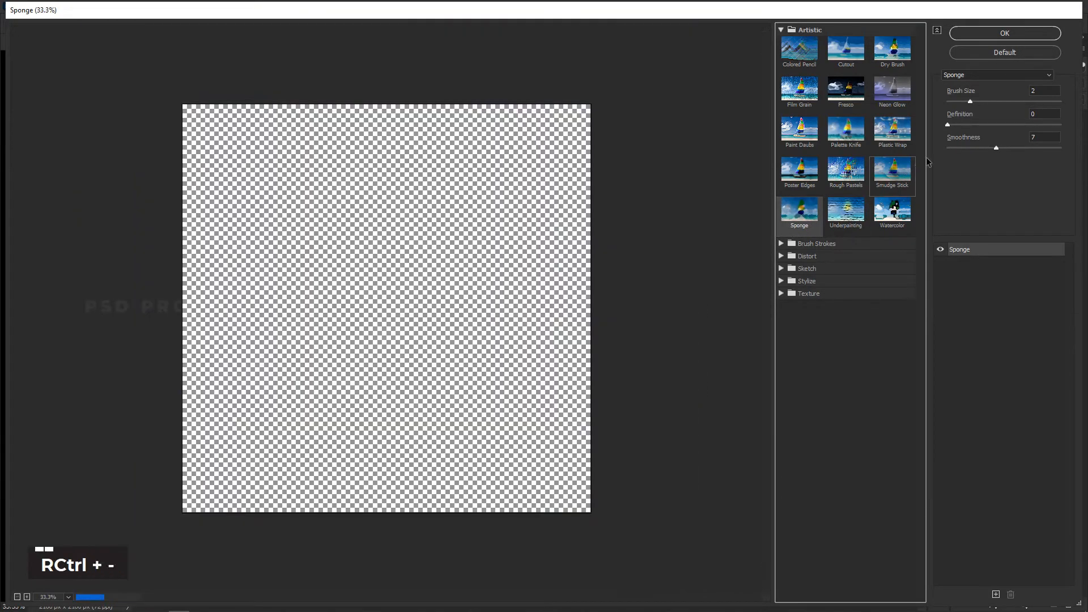
Adjust the Sponge filter's definition and smoothness with brush size 2, apply it, and compare the Merge layer on and off
mouse_move(970, 100)
mouse_down()
mouse_move(957, 101)
mouse_move(950, 123)
mouse_move(971, 121)
mouse_up()
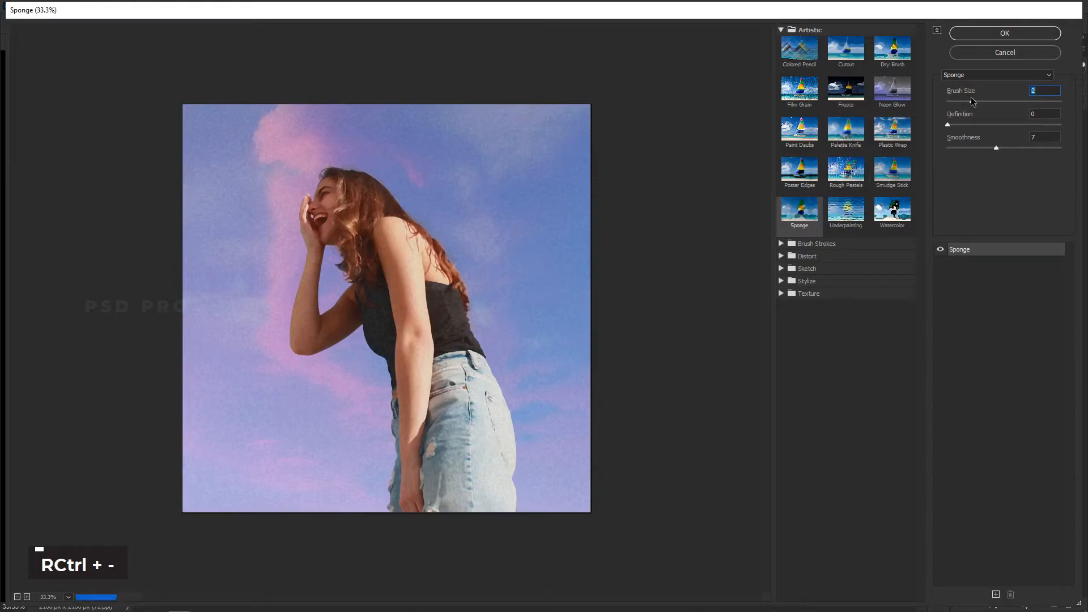
click(951, 124)
drag(973, 147, 968, 148)
drag(1044, 148, 954, 148)
click(1014, 35)
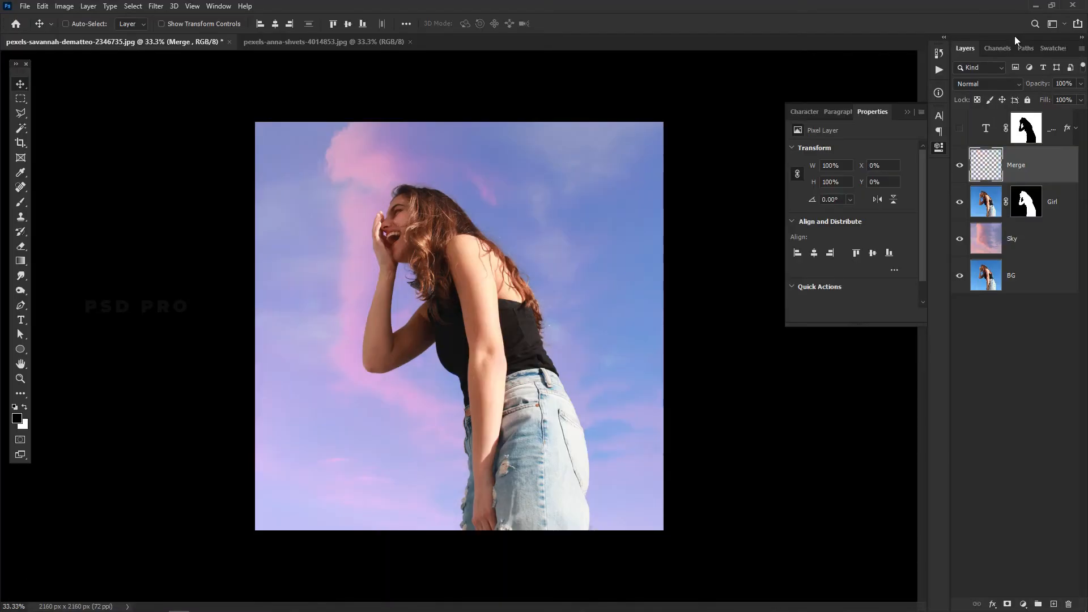
click(959, 167)
click(957, 167)
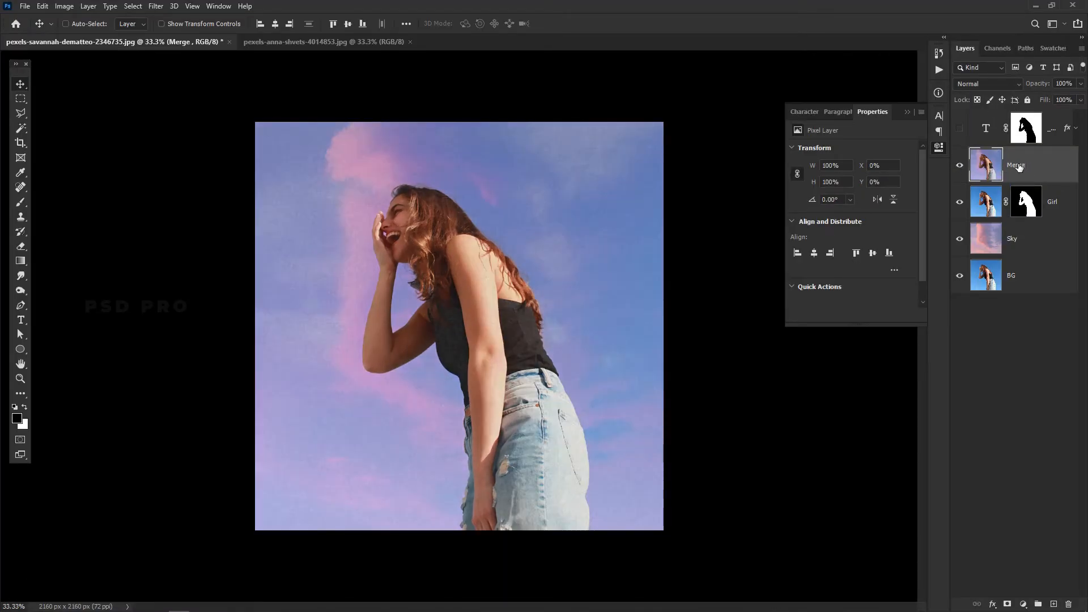
Apply a Brightness/Contrast adjustment to the Merge layer with the contrast set to -6
click(157, 6)
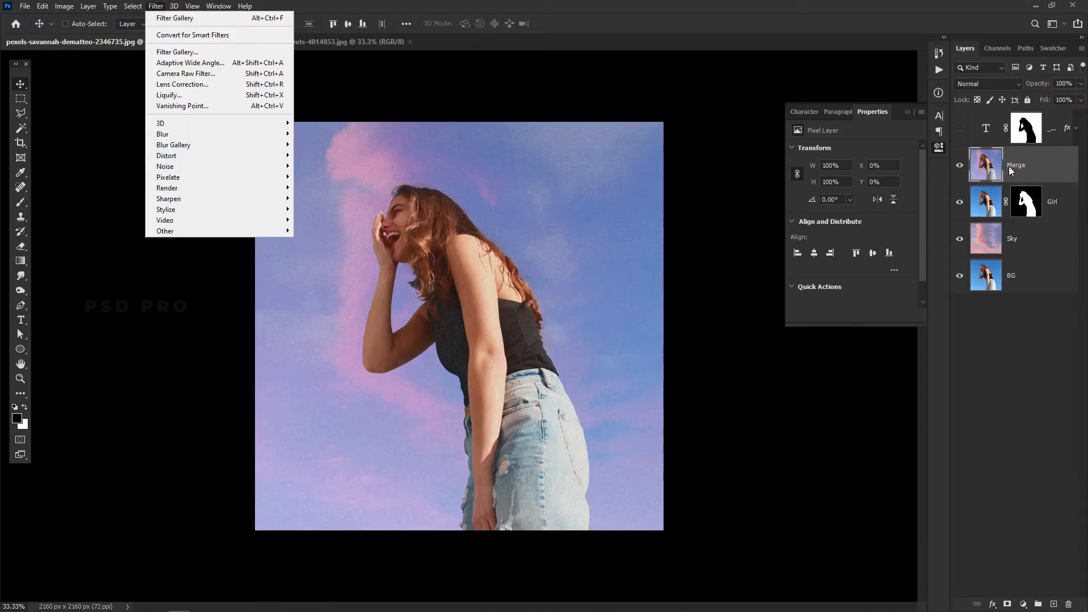
click(64, 6)
mouse_move(113, 35)
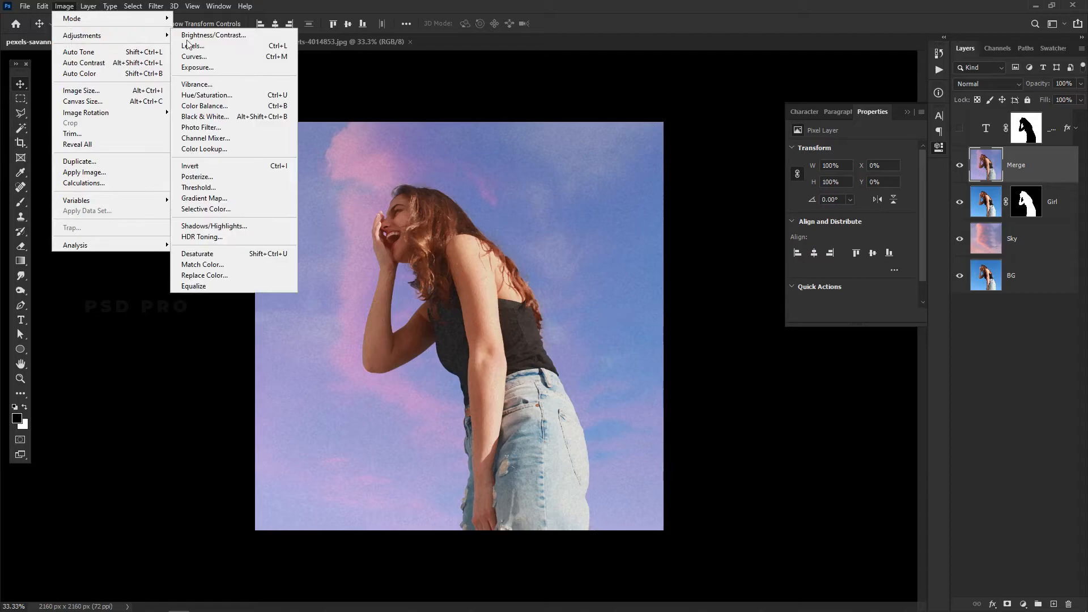
click(210, 35)
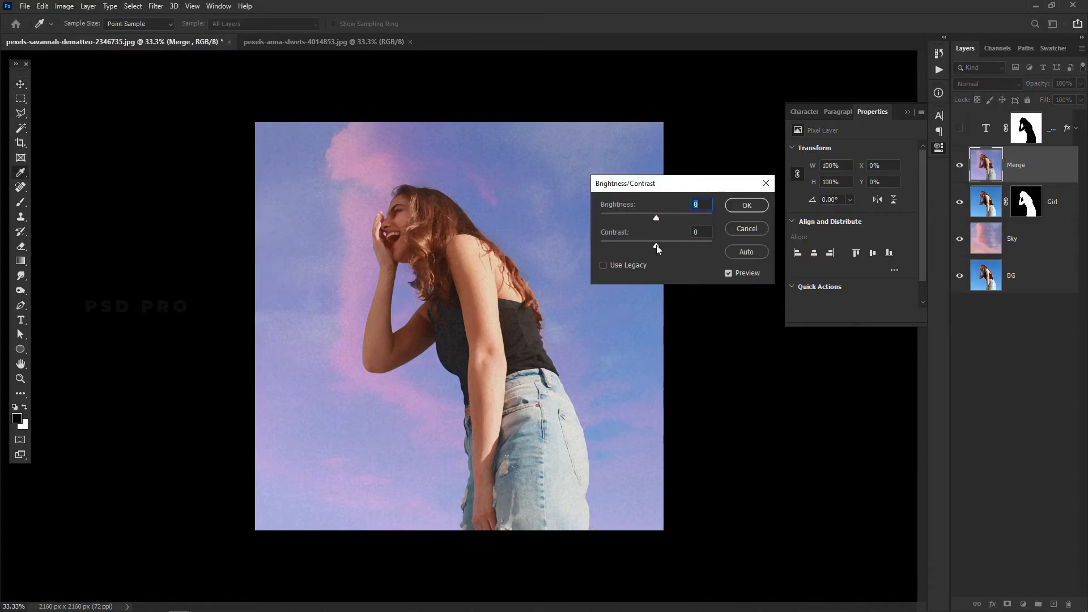
drag(657, 245, 623, 246)
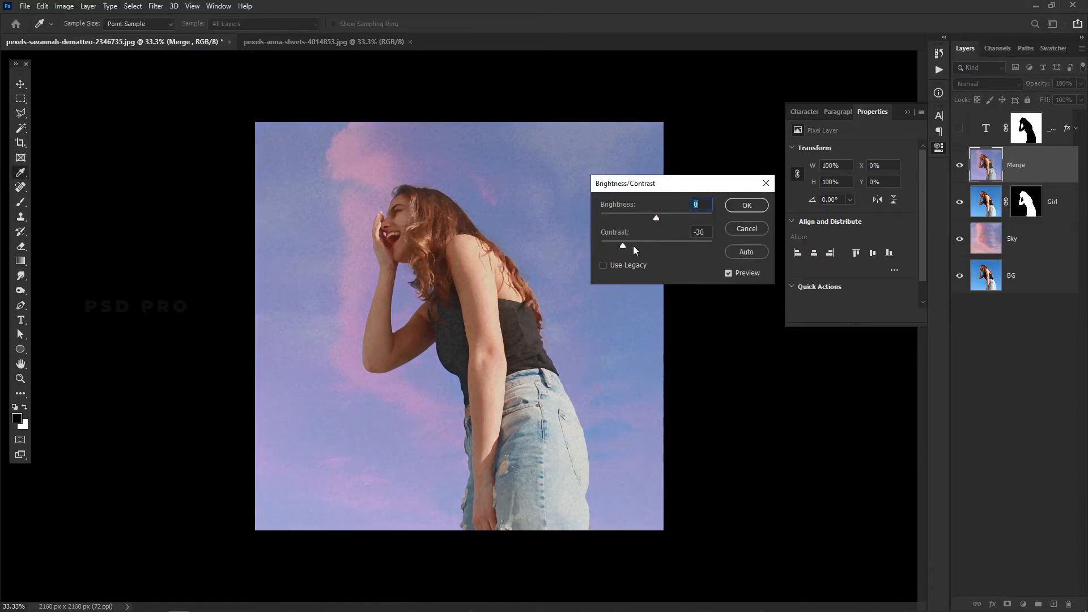
drag(679, 247, 654, 249)
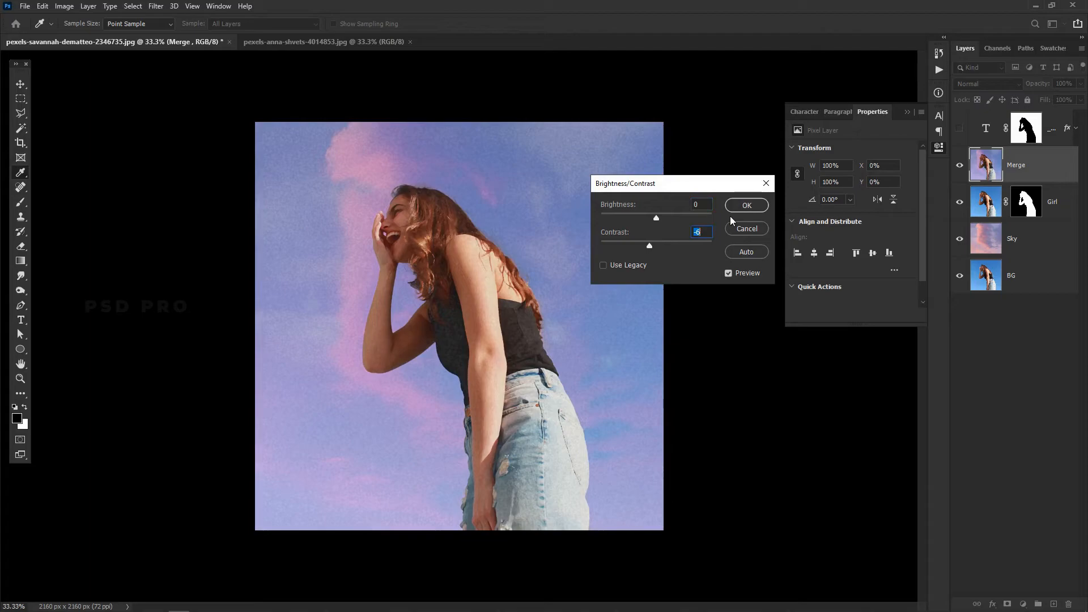
click(741, 207)
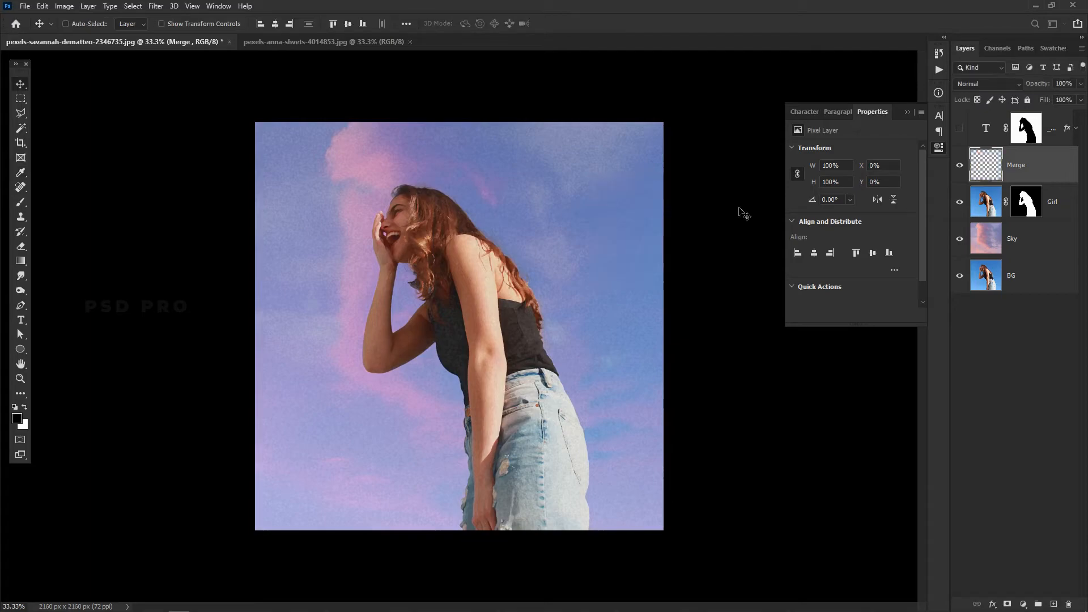
Show the stripe text layer again and add the text "LIFE LOL?" above it, placed across the middle of the image
click(959, 129)
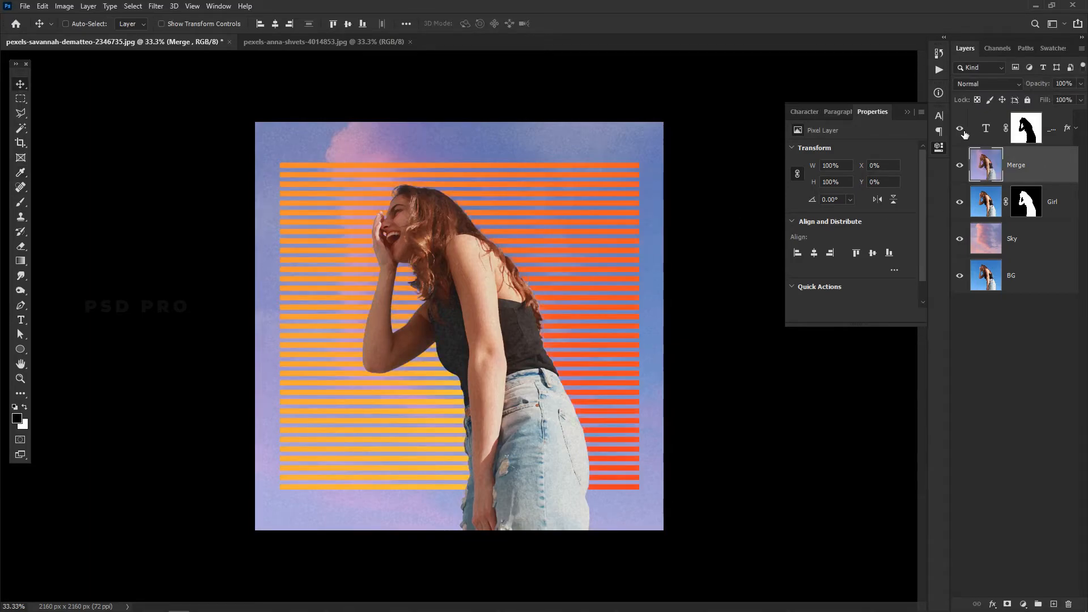
click(1036, 134)
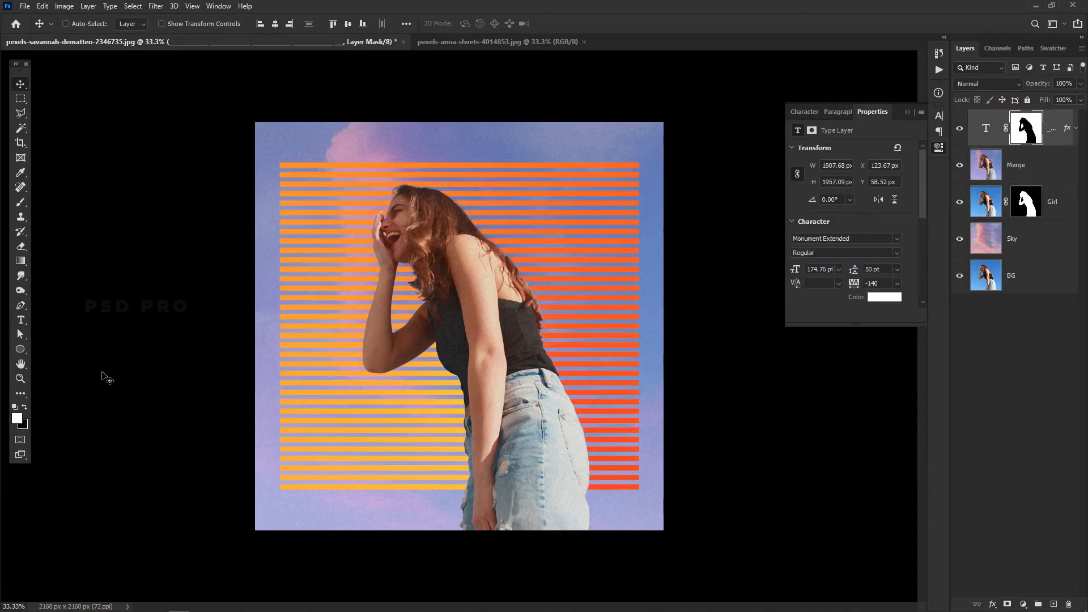
click(23, 320)
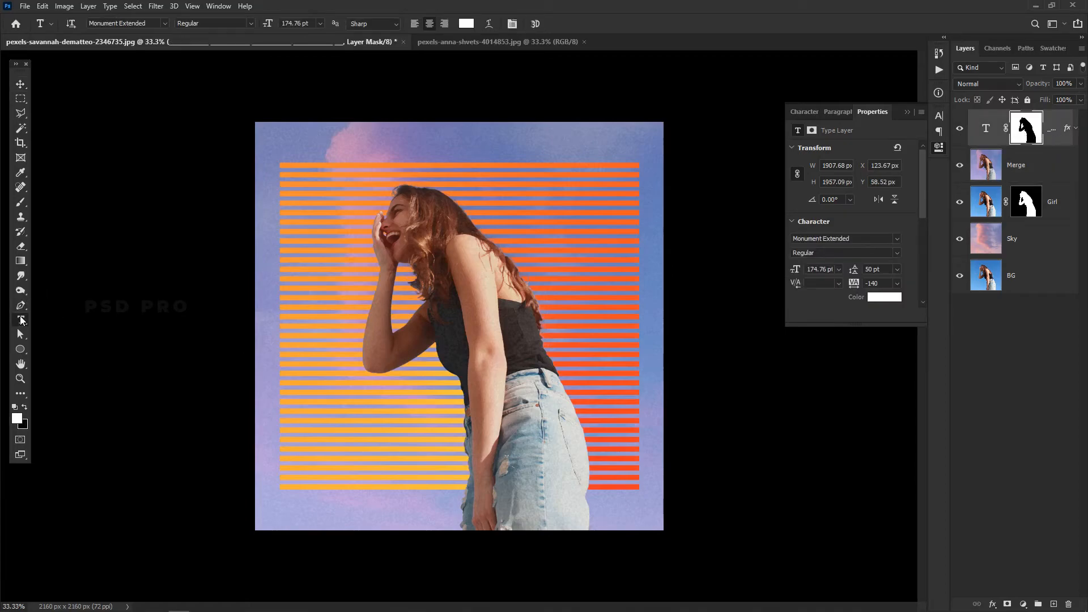
click(703, 546)
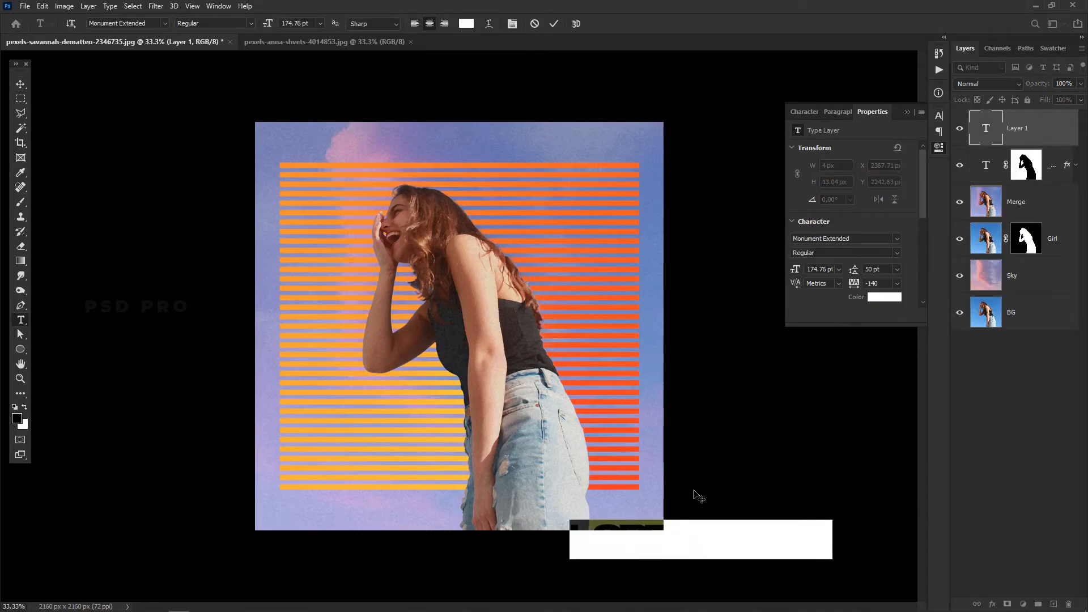
text(LIFE L)
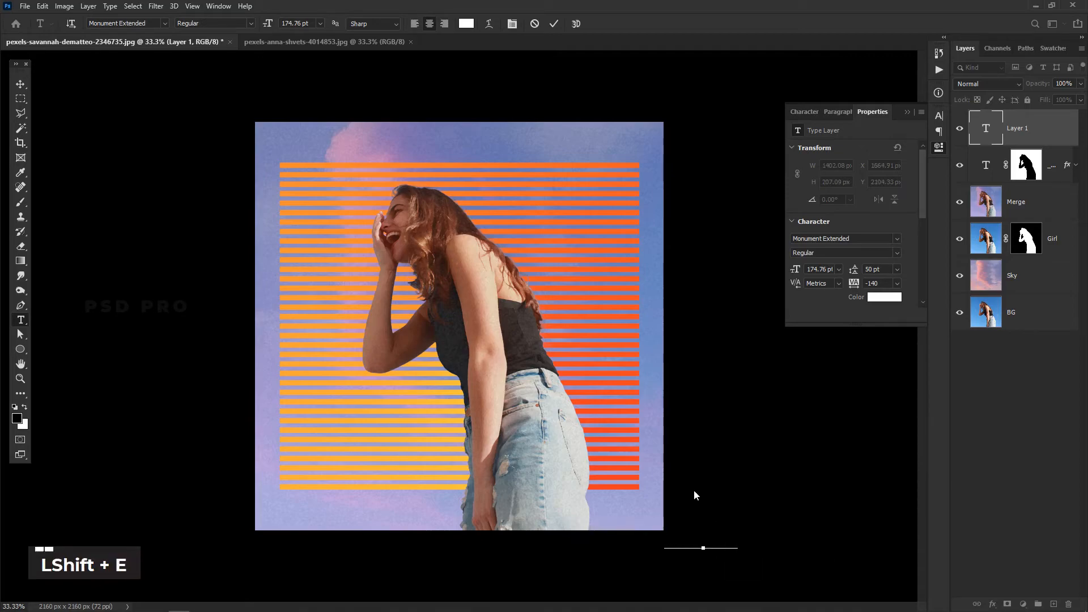
text(OL)
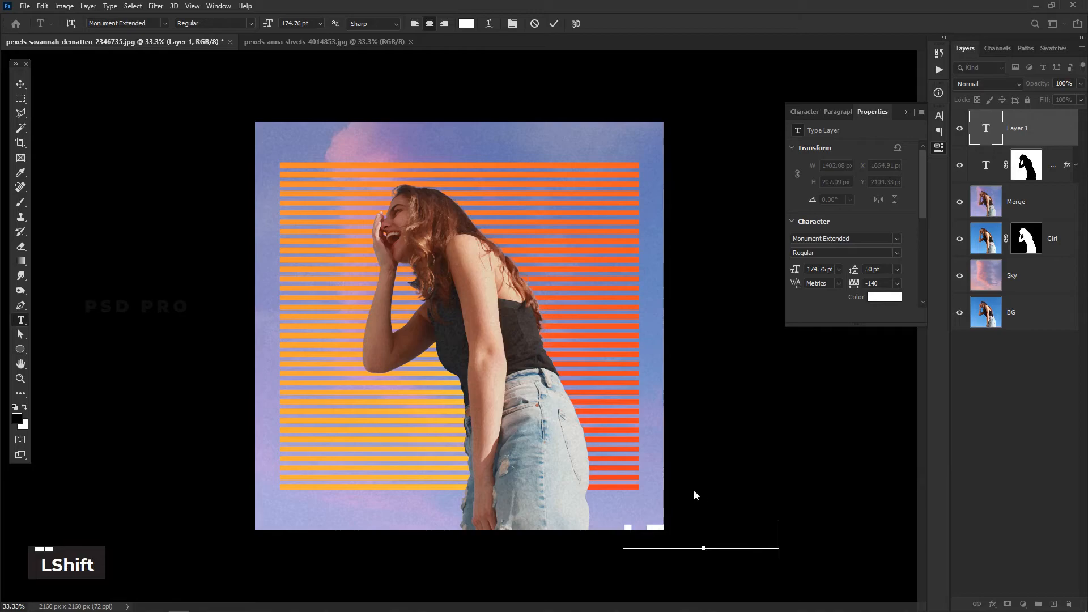
text(?)
key(ctrl+a)
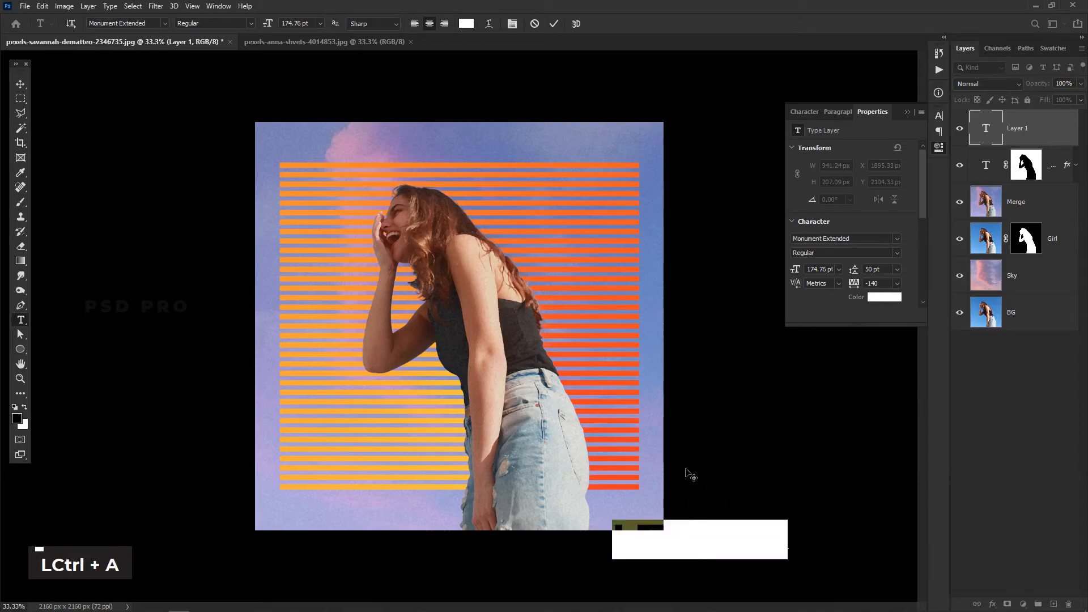
drag(687, 474, 459, 282)
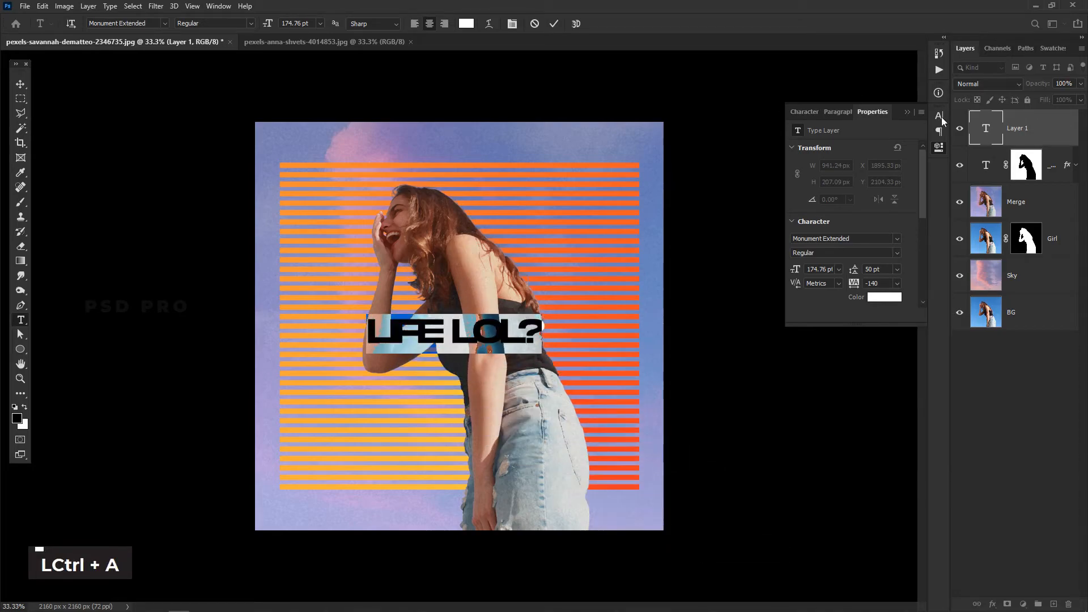
Set the "LIFE LOL?" text in the Montserrat font with the Black Italic style
click(804, 112)
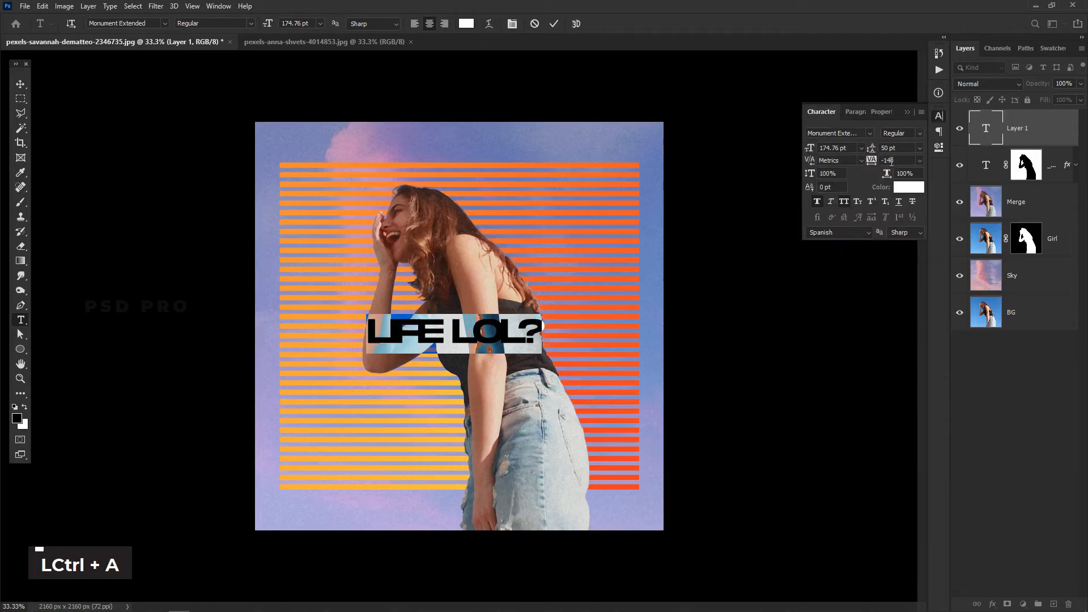
click(867, 133)
key(Up)
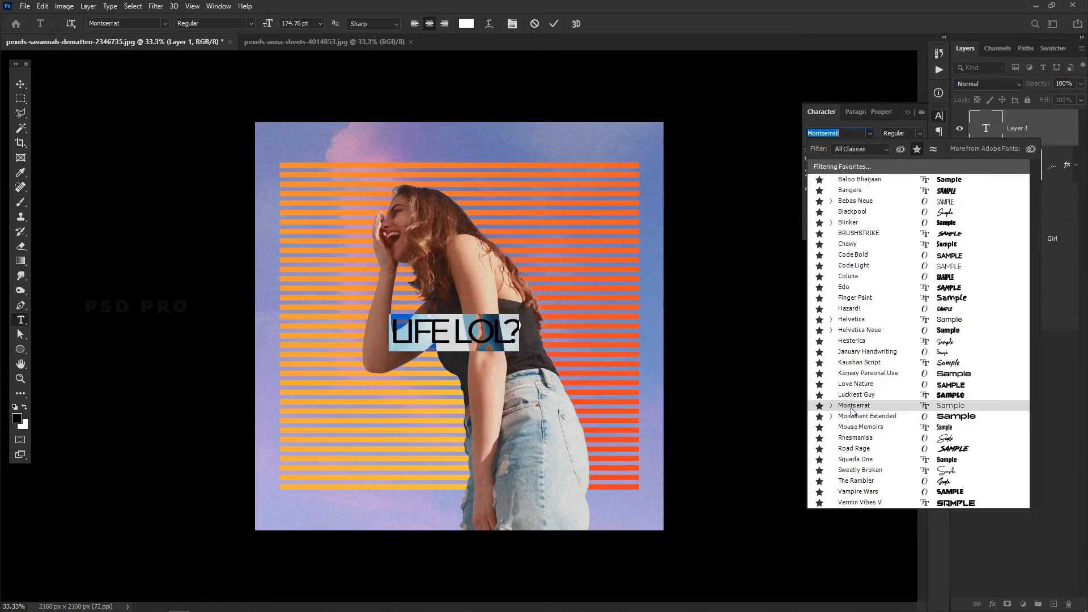
key(Return)
click(916, 134)
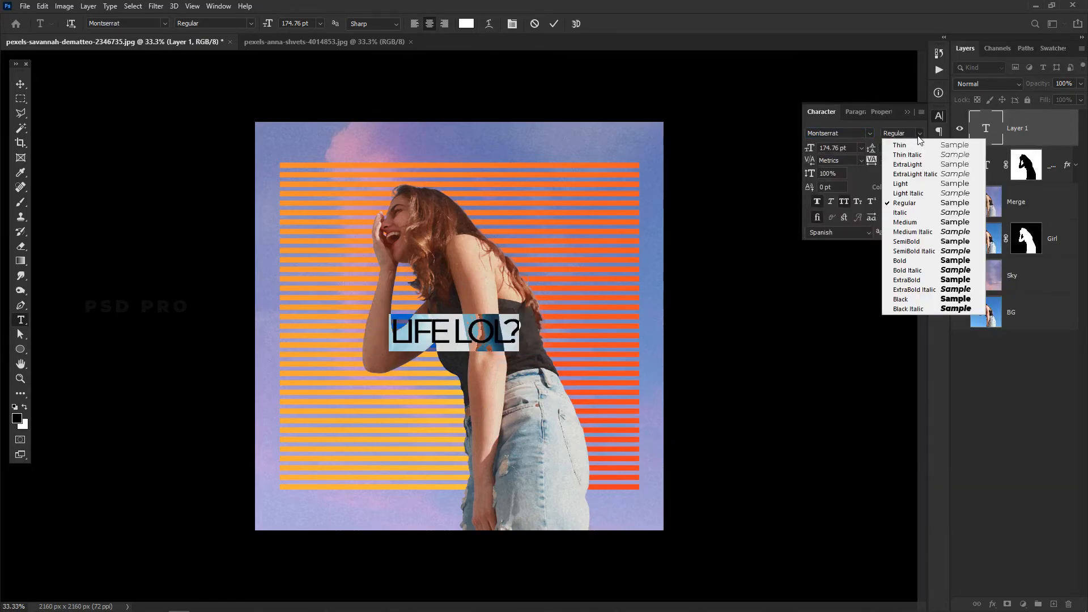
click(910, 308)
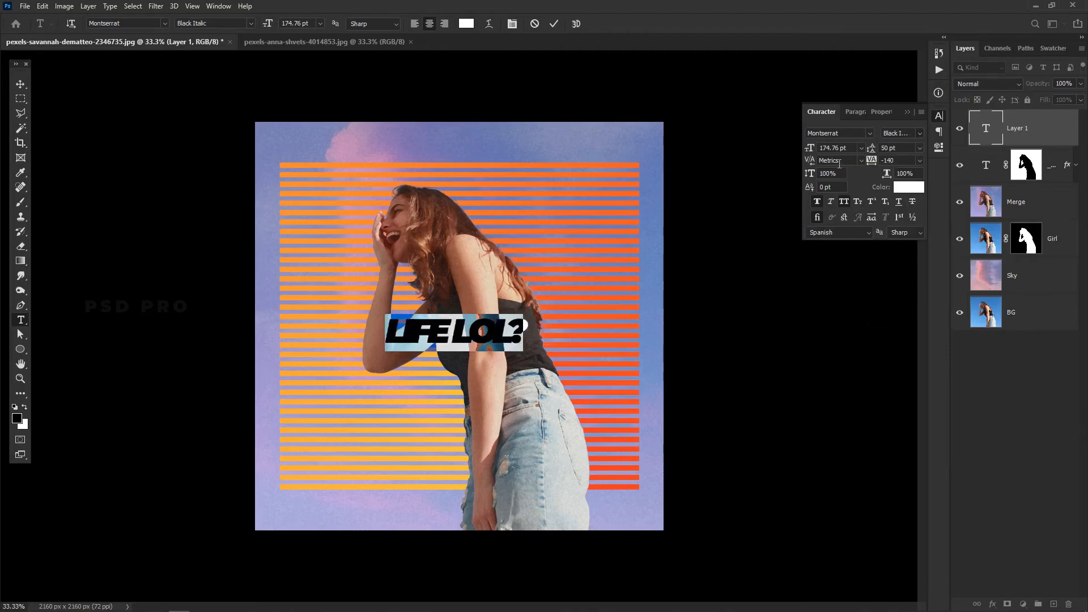
Set the "LIFE LOL?" text's tracking to 75 and size to 280 pt, turn off faux bold, and commit the text
click(919, 161)
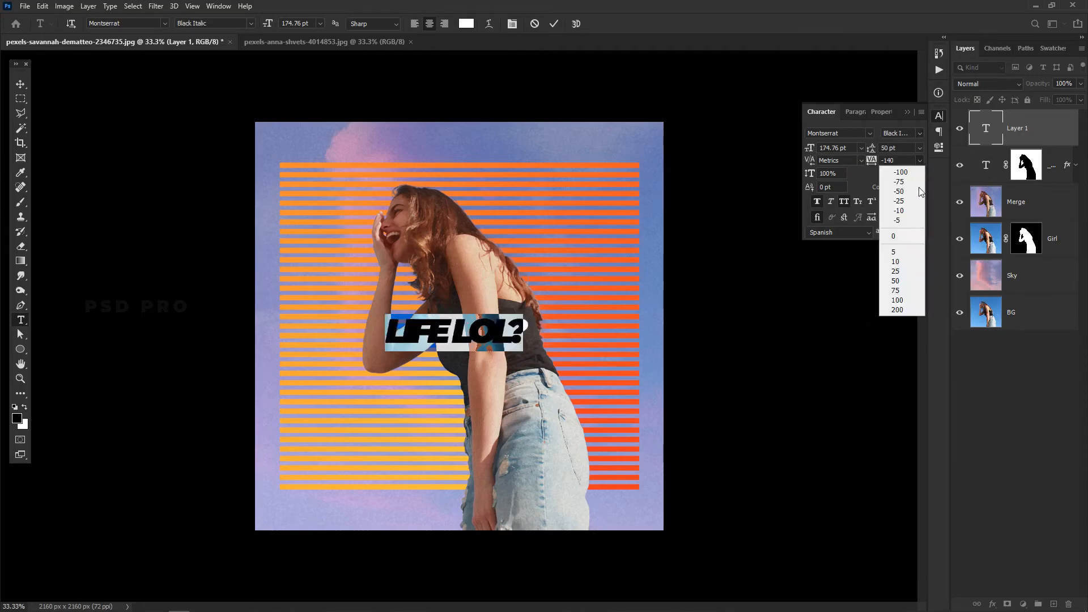
click(906, 291)
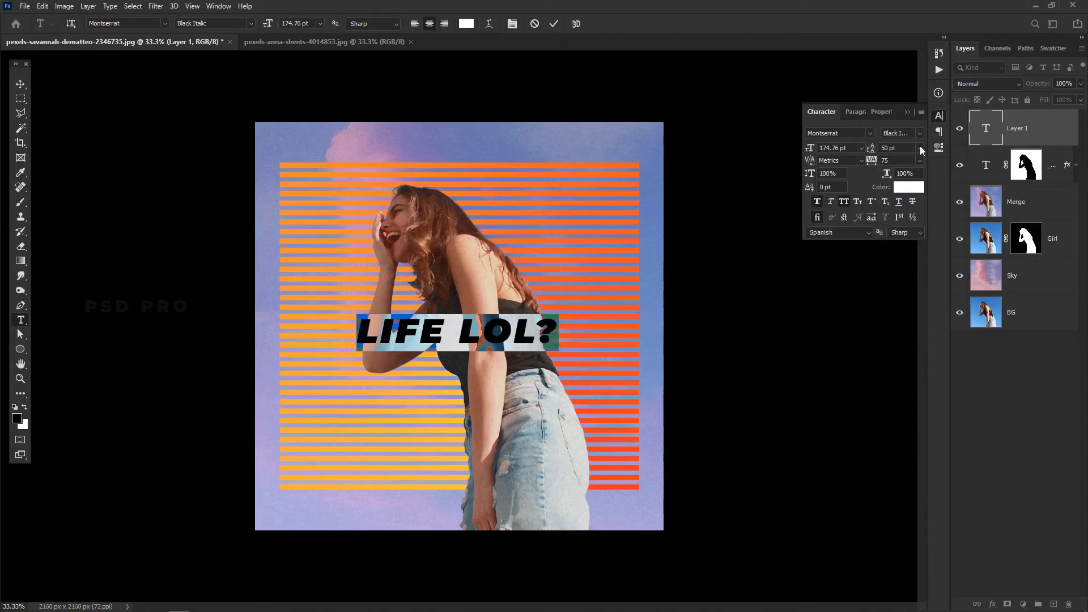
drag(804, 153, 853, 142)
click(815, 202)
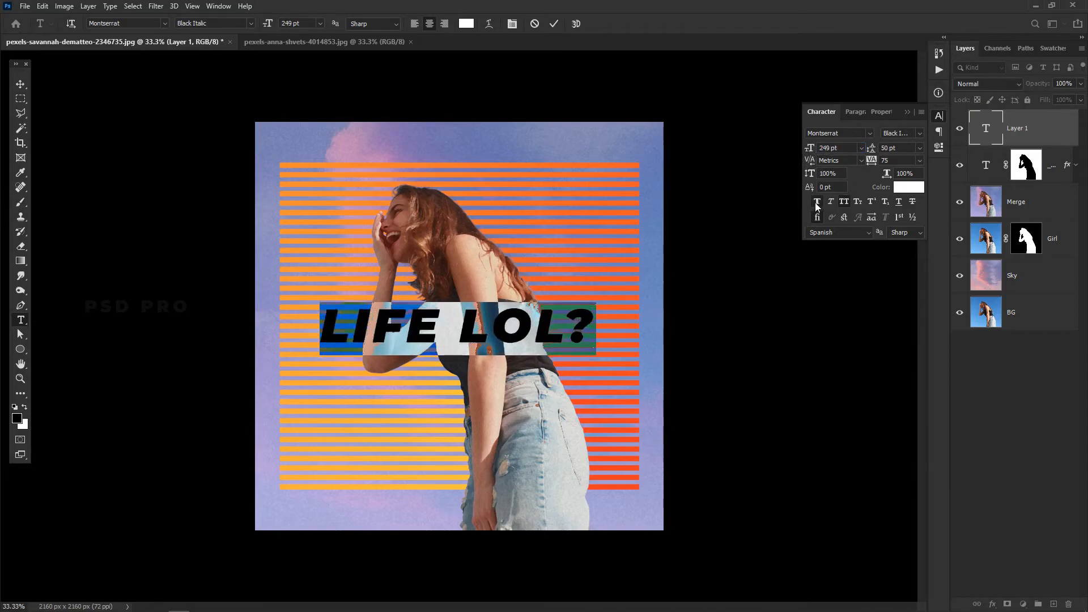
drag(811, 147, 826, 146)
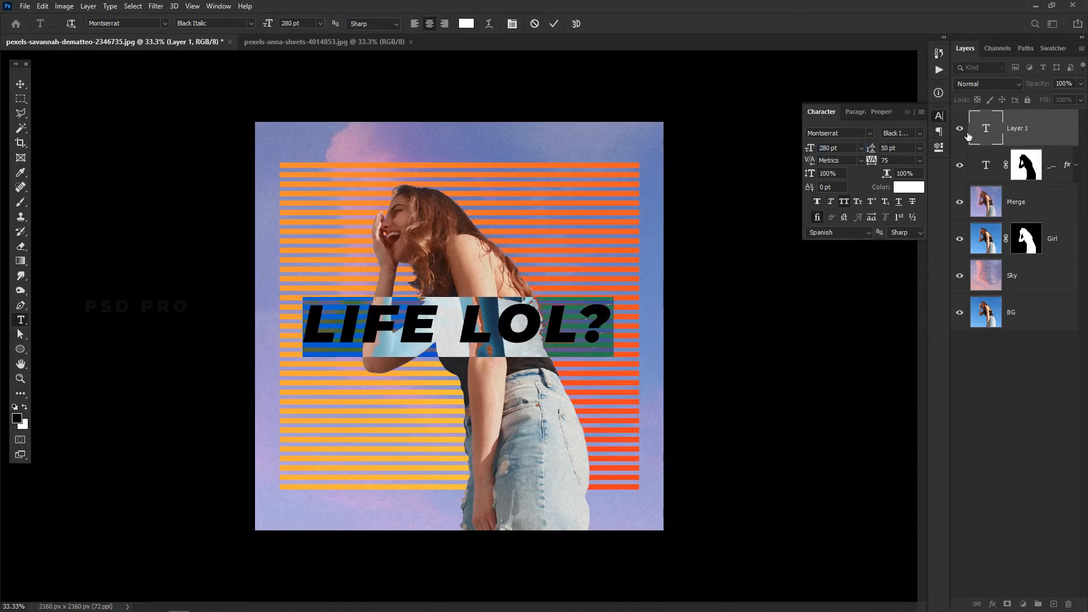
click(967, 136)
Move the "LIFE LOL?" text straight down to the lower part of the stripes, across the woman's hips
click(20, 85)
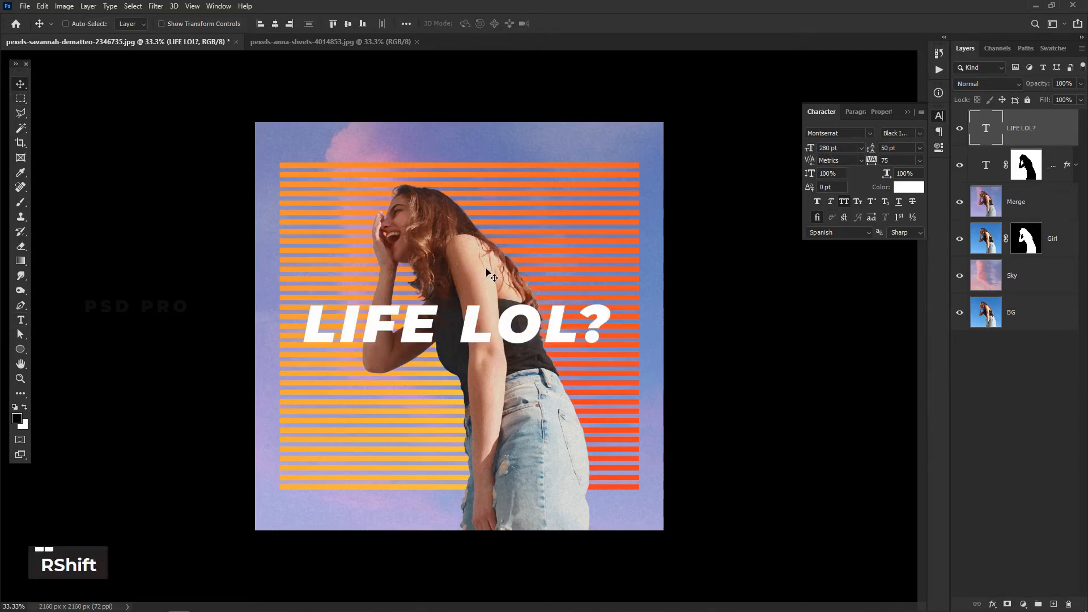
key(shift+Down)
key(shift+Down)
key(shift+Down)
key(shift+Down)
key(shift+Down)
key(shift+Down)
key(shift+Down)
key(shift+Down)
key(shift+Down)
key(shift+Down)
key(shift+Down)
key(shift+Down)
key(shift+Down)
key(shift+Down)
key(shift+Down)
key(shift+Down)
key(shift+Down)
key(shift+Down)
key(shift+Down)
key(shift+Down)
key(shift+Down)
key(shift+Down)
key(shift+Down)
key(shift+Down)
key(shift+Down)
key(shift+Down)
key(shift+Down)
key(shift+Down)
key(shift+Down)
key(shift+Down)
key(shift+Down)
key(shift+Down)
key(shift+Down)
key(shift+Down)
key(shift+Down)
key(shift+Down)
key(shift+Down)
key(shift+Down)
key(shift+Down)
key(shift+Down)
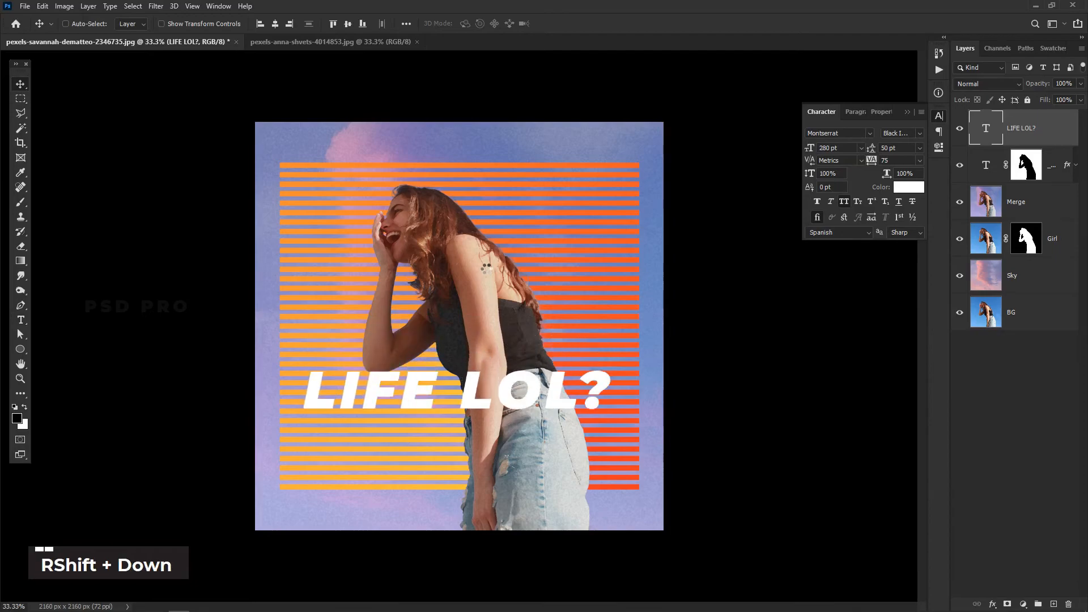
key(shift+Up)
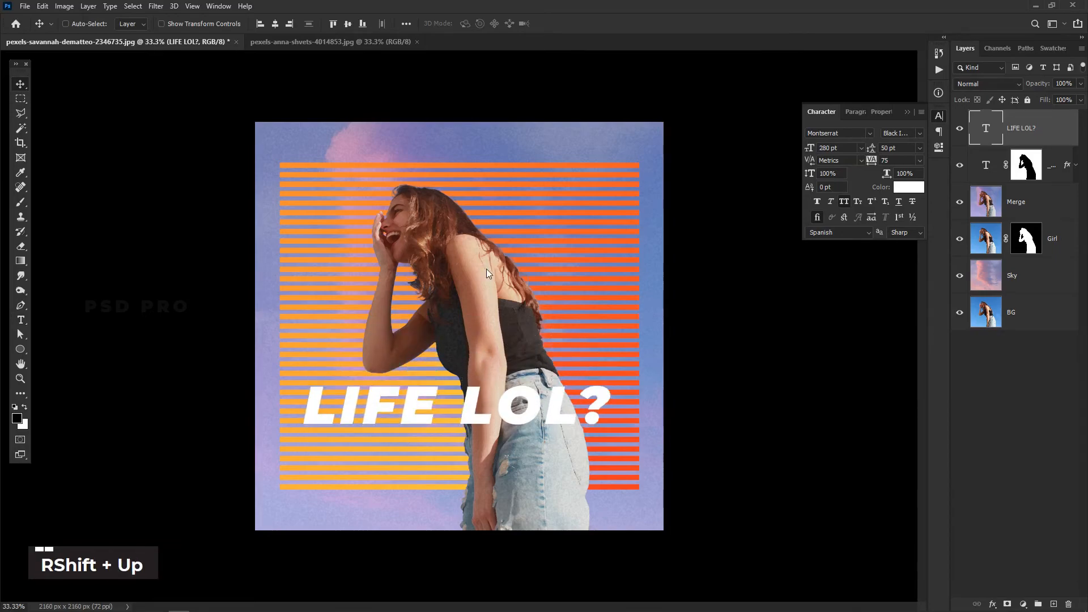
key(shift+Down)
key(shift+Down)
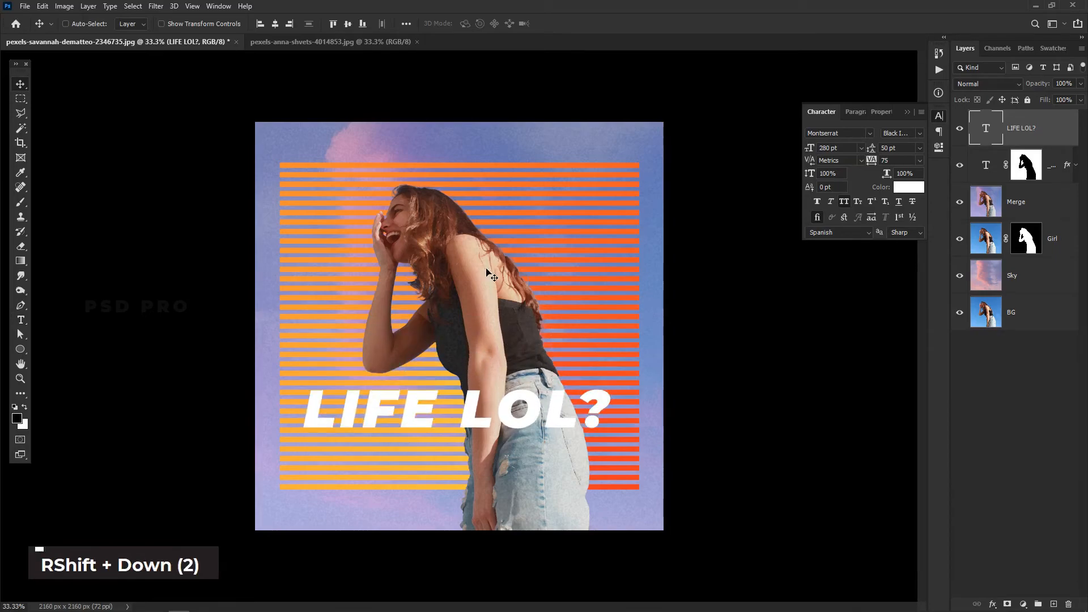
Add an Outer Glow to the "LIFE LOL?" layer with 23% opacity and a reduced spread, and collapse its effects list
click(992, 604)
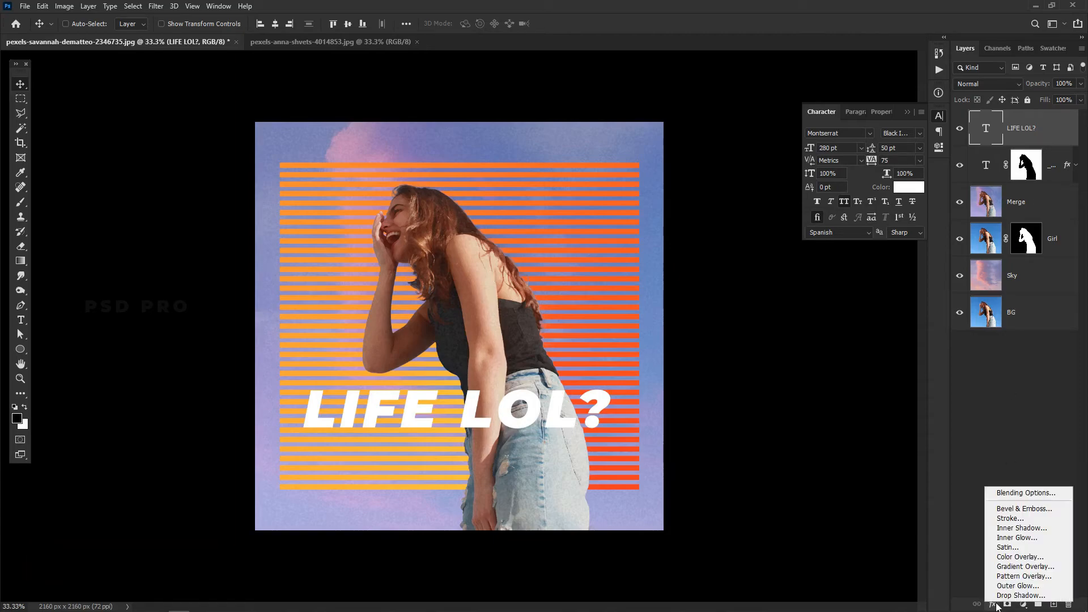
click(1023, 586)
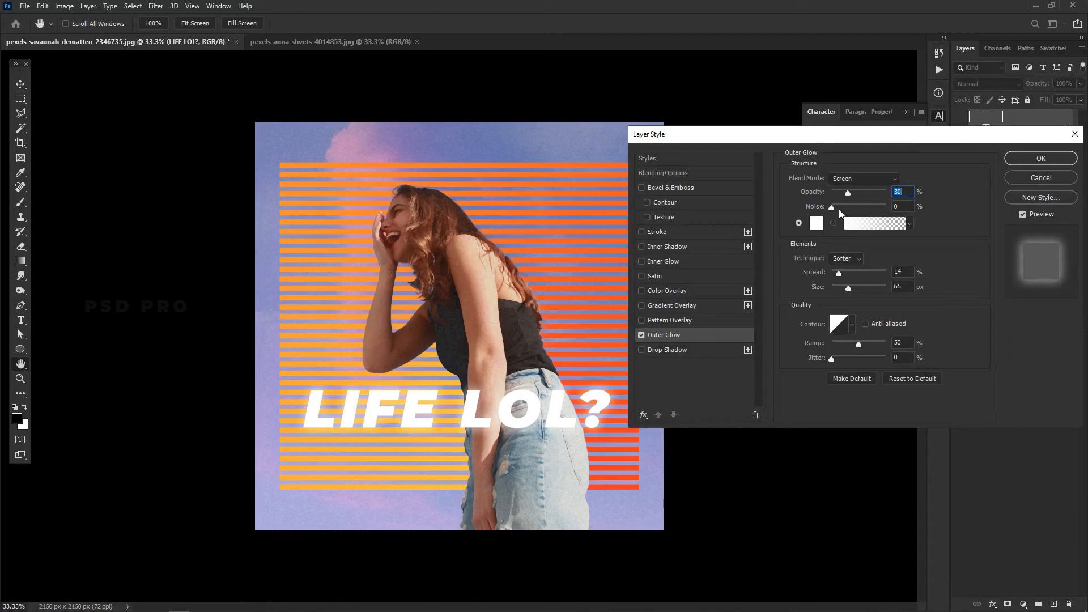
drag(844, 190, 849, 189)
click(844, 192)
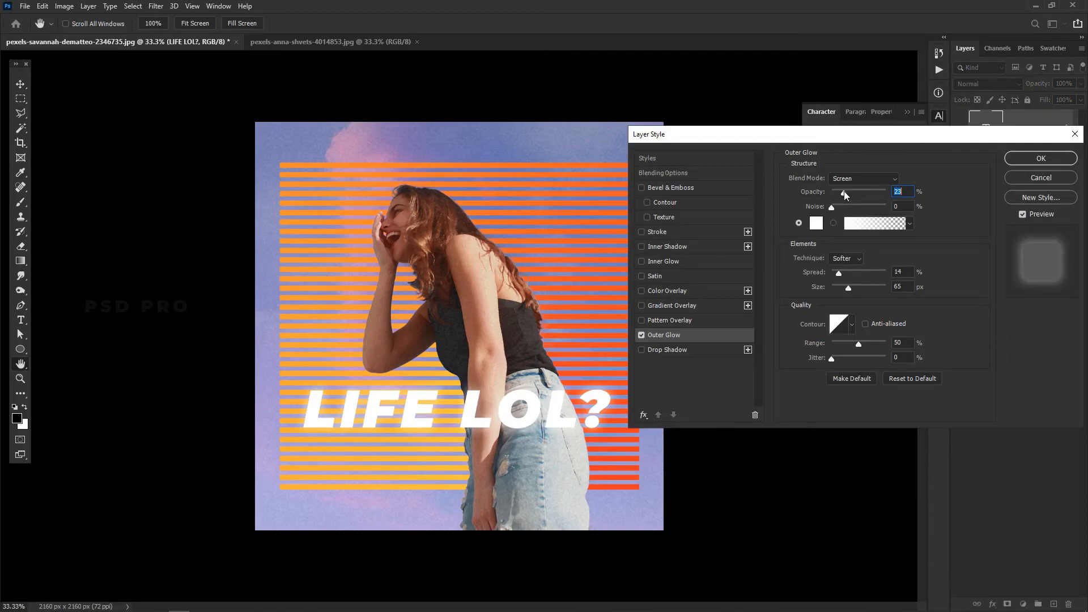
click(845, 273)
click(834, 274)
click(1024, 158)
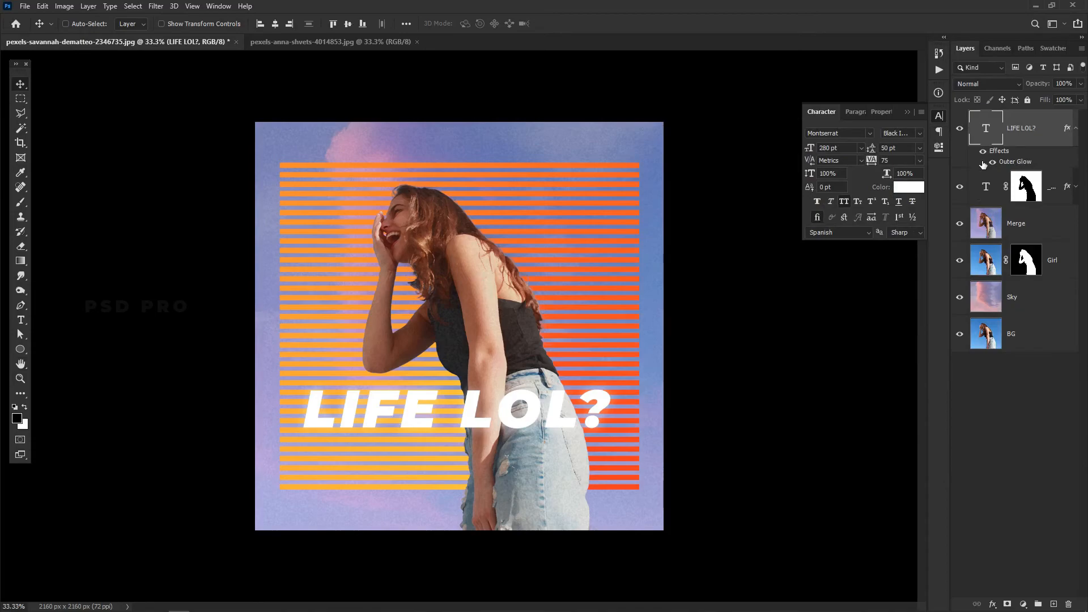
click(1076, 129)
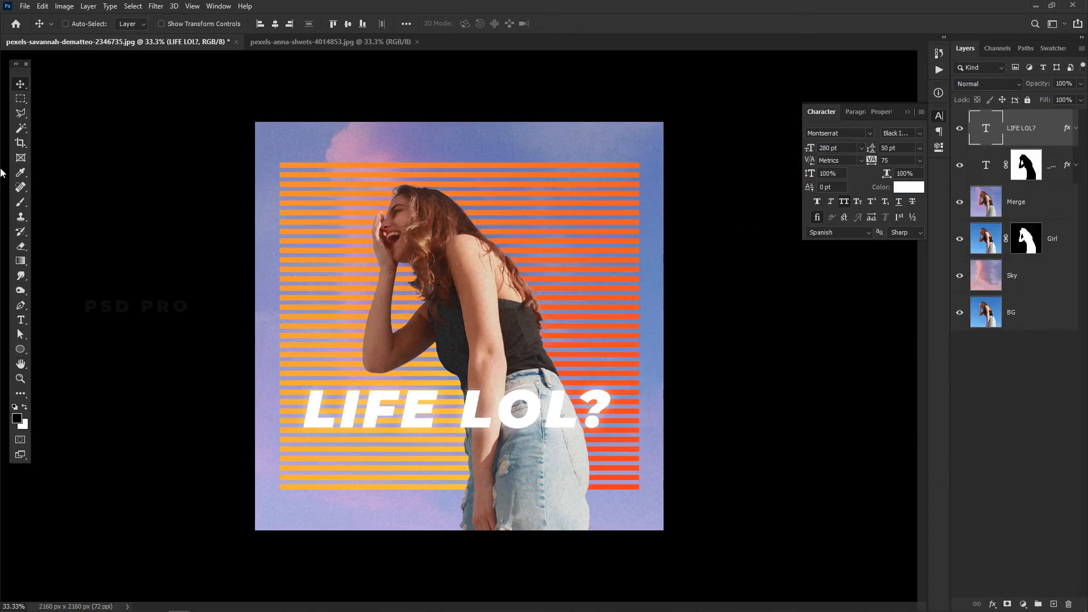
Add a new text reading "PSD PRO", split over two lines, at the lower edge of the poster
click(21, 321)
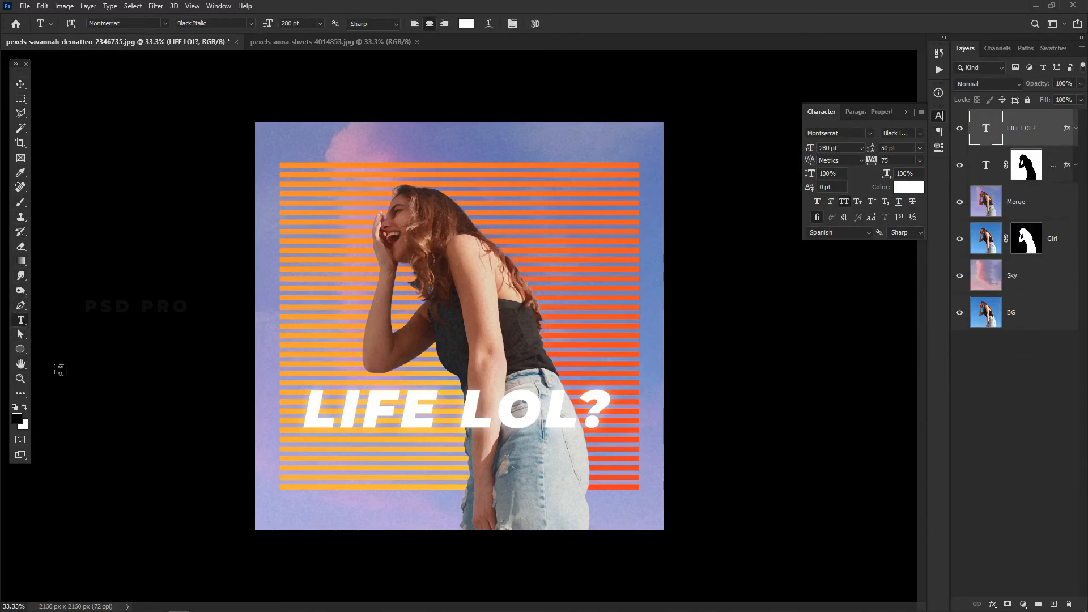
click(319, 535)
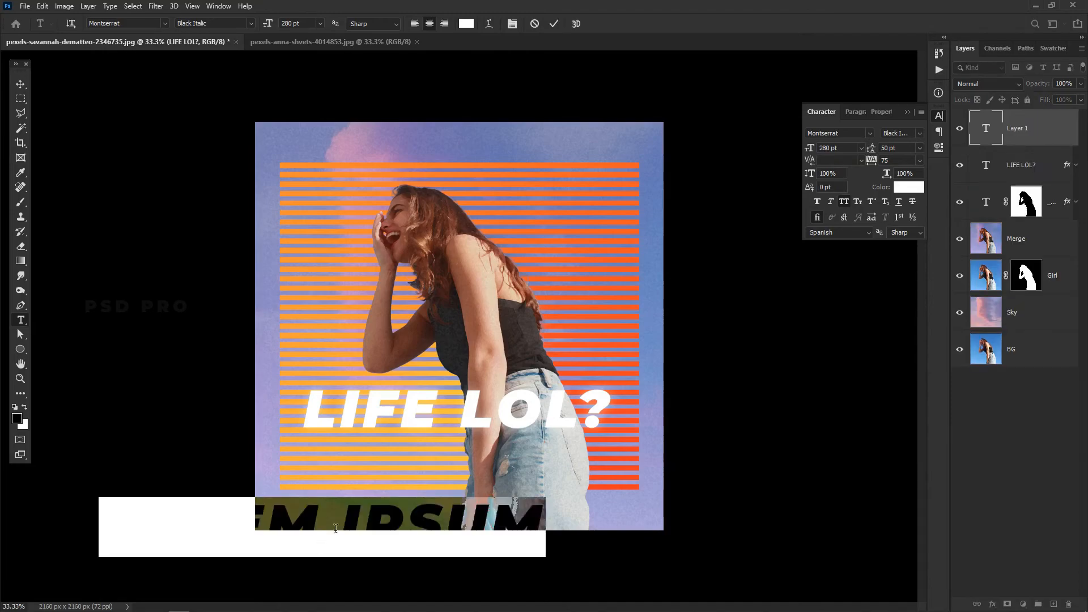
text(PSD)
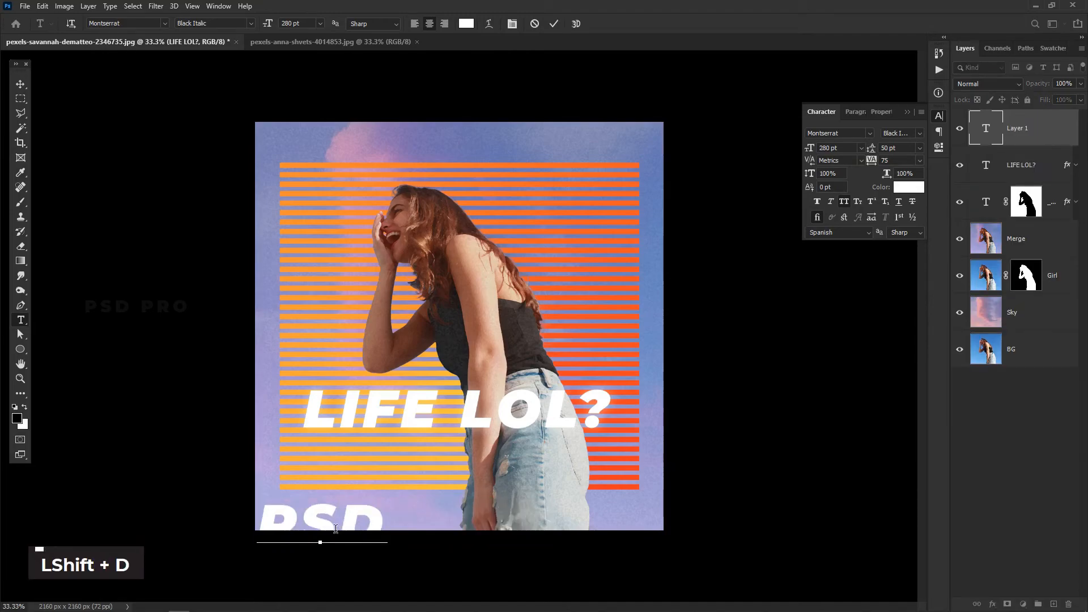
text( PRO)
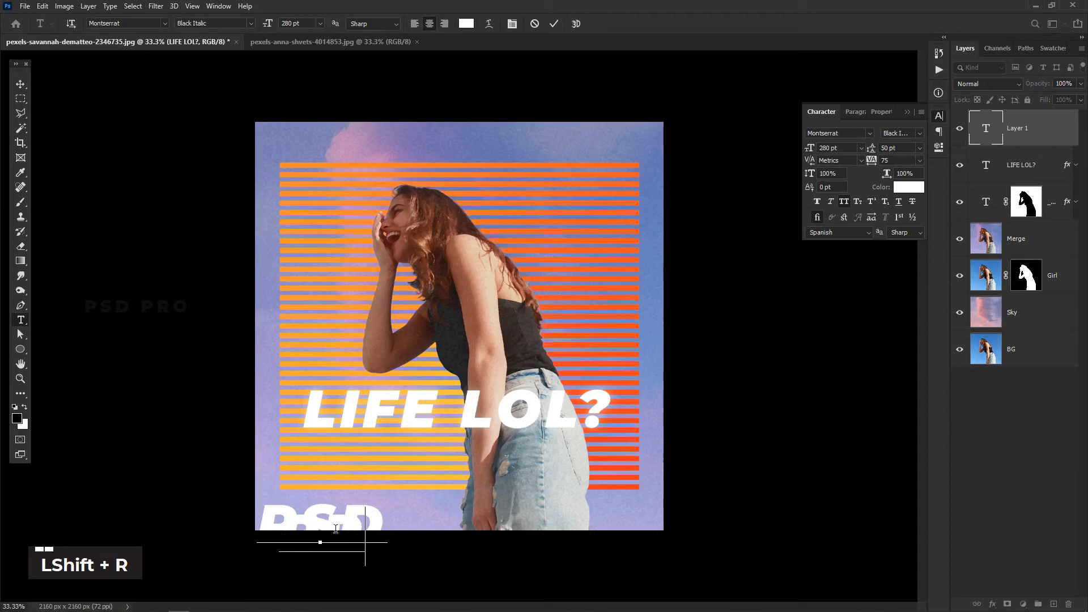
Set the whole "PSD PRO" text in Monument Extended Regular and move it up beneath the "LIFE LOL?" text
key(ctrl+a)
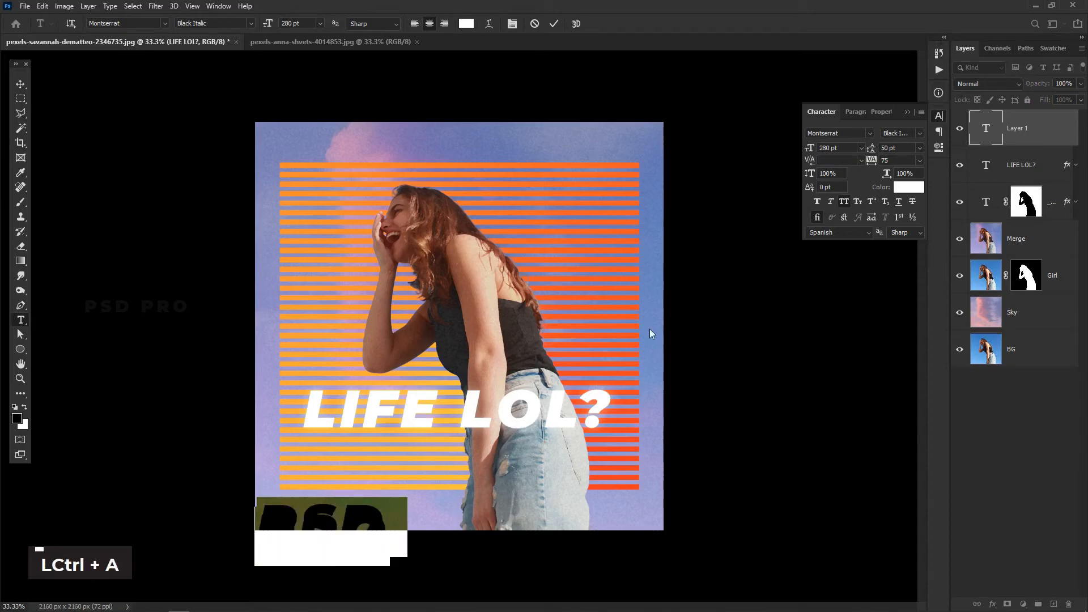
click(869, 133)
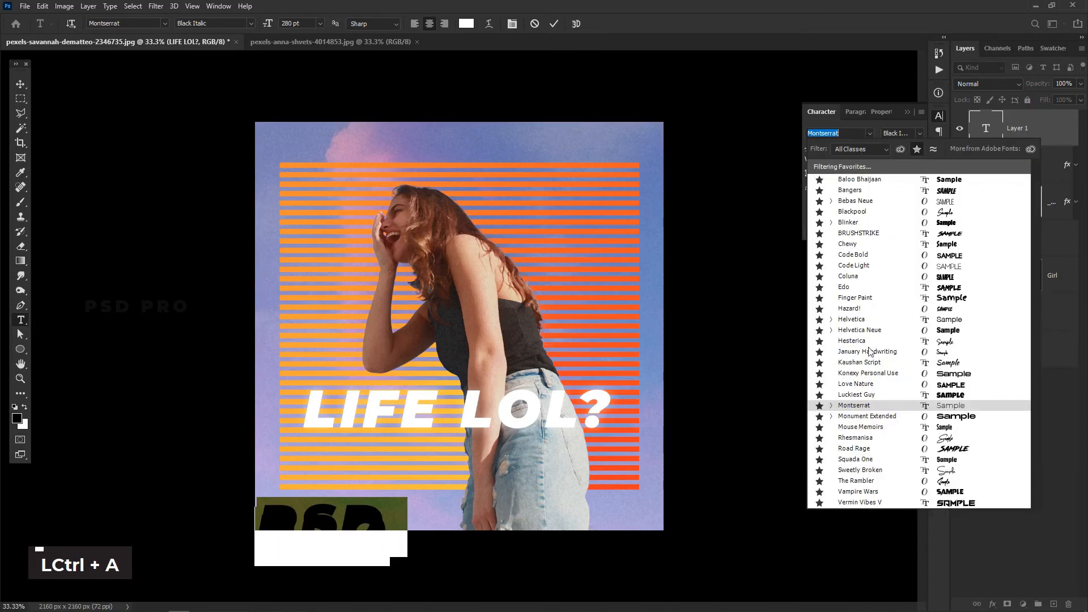
click(862, 415)
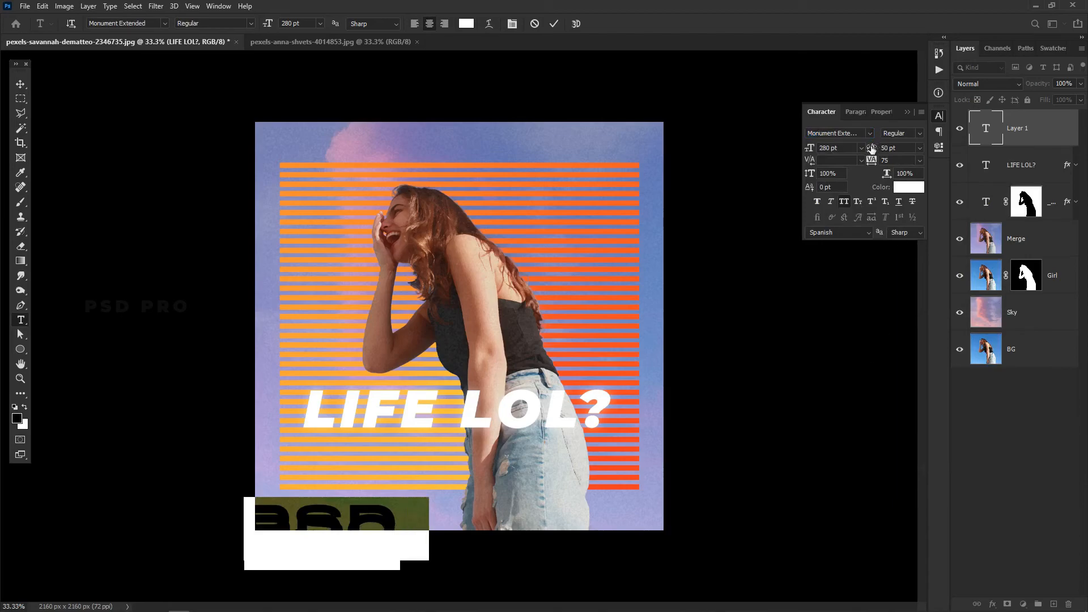
drag(496, 516, 556, 446)
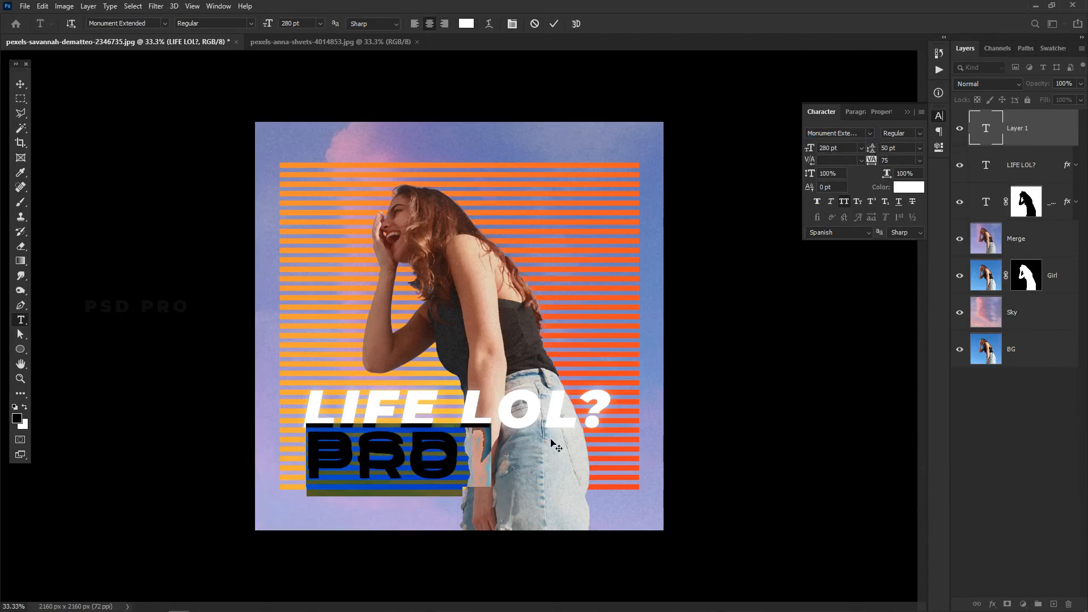
Set the "PSD PRO" text's size to 72 pt and its leading to 69 pt, and commit the text
drag(871, 146, 971, 117)
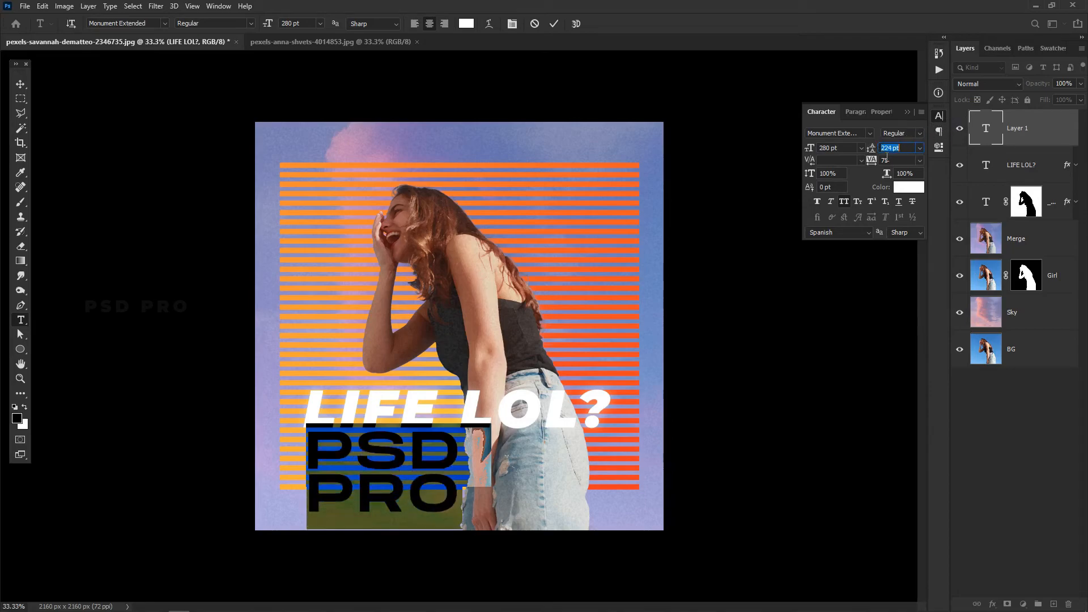
click(859, 149)
click(843, 310)
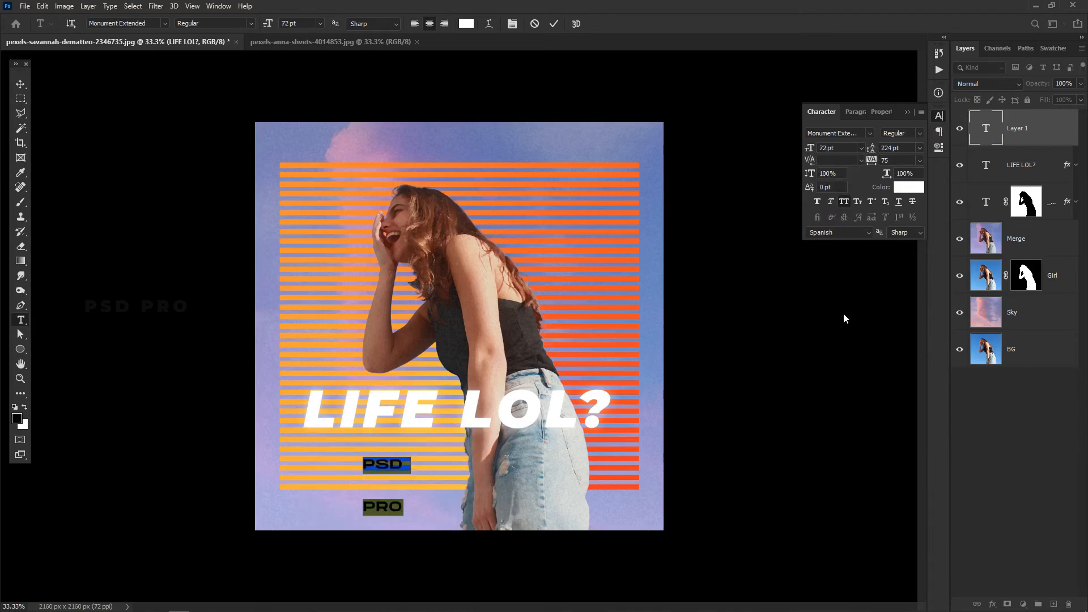
drag(871, 152, 783, 151)
click(984, 127)
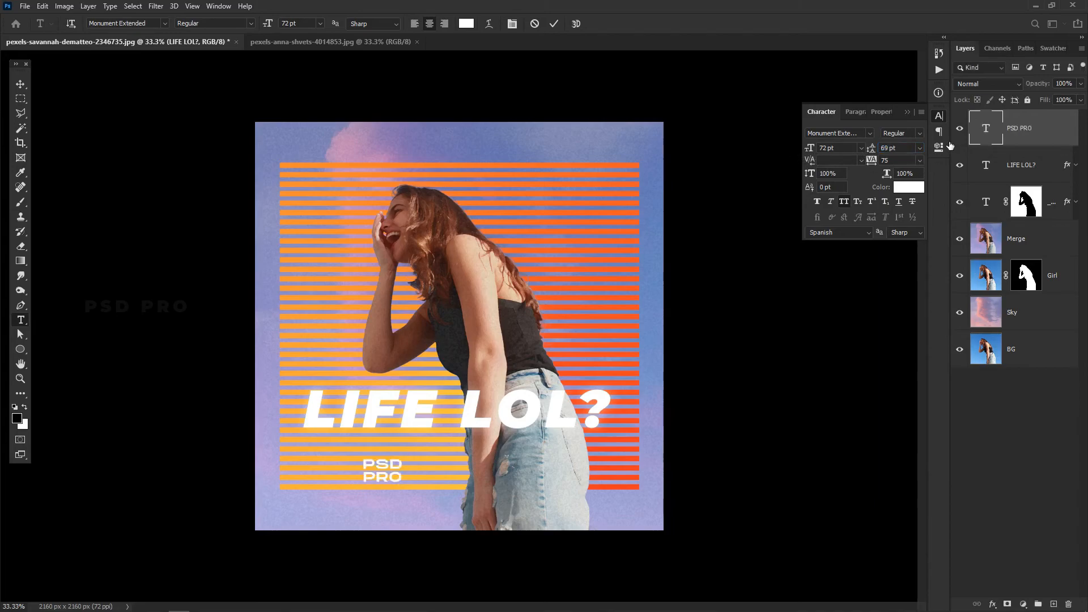
Move the "PSD PRO" text into the poster's lower-left corner, just below the stripes, and nudge it up slightly
click(21, 86)
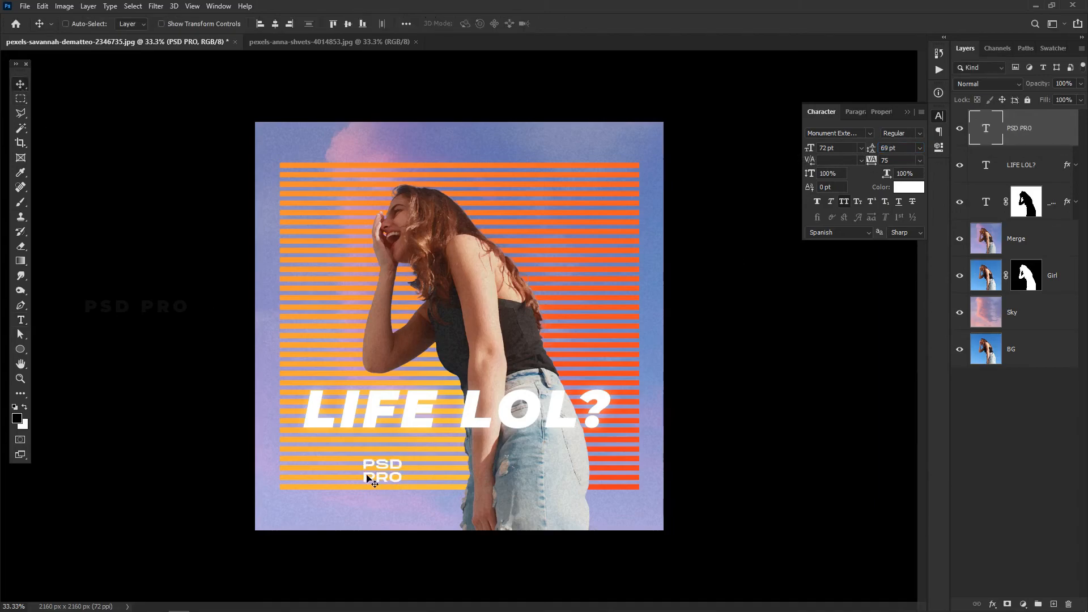
drag(371, 481, 209, 543)
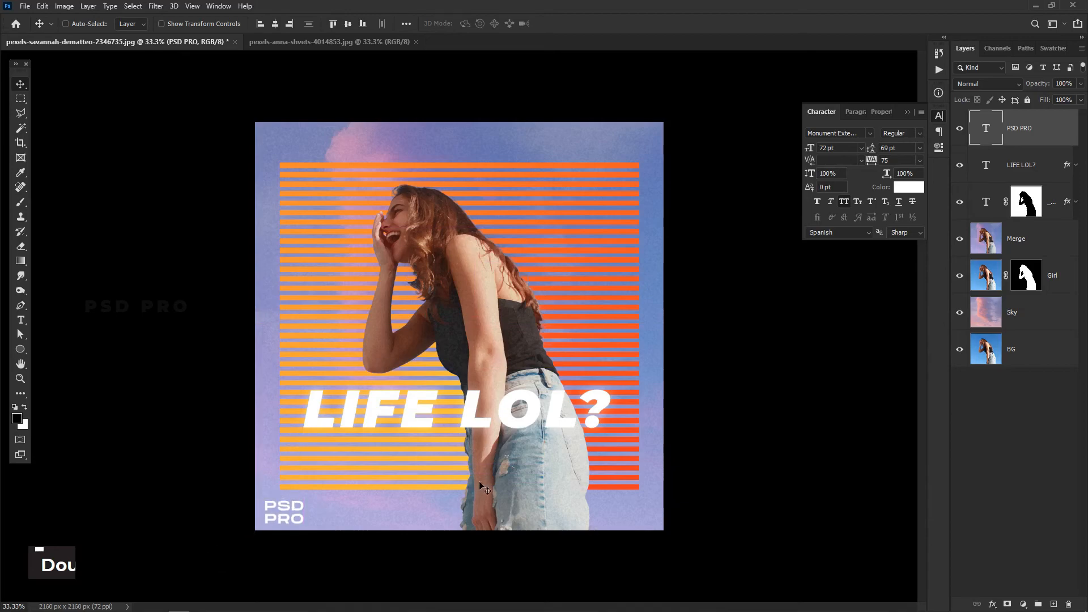
key(Up)
key(Up)
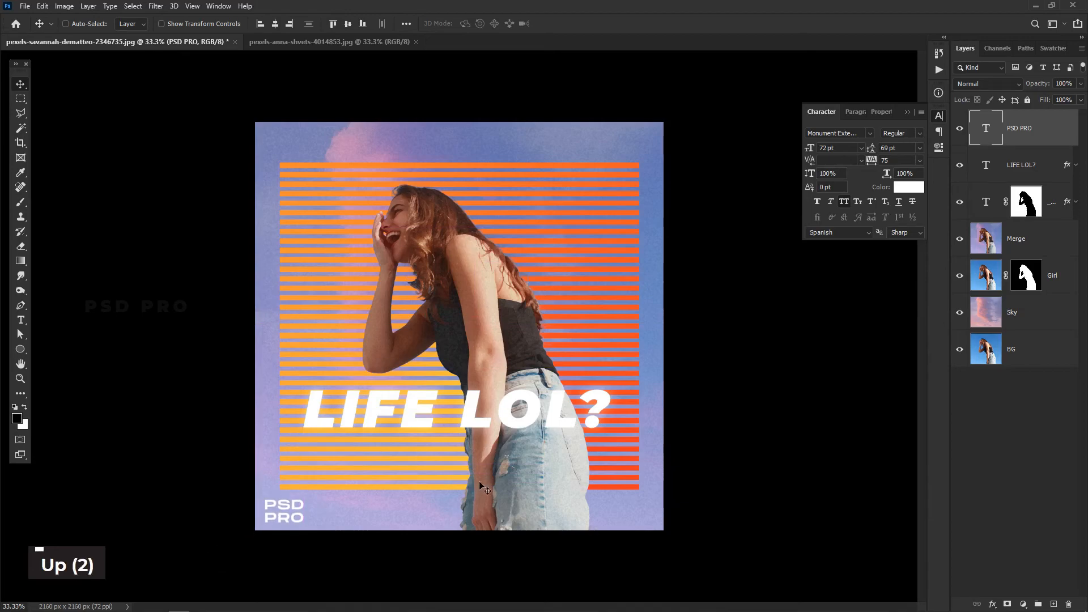
Set the "PSD PRO" layer's blend mode to Overlay and its opacity to 45%
click(1008, 86)
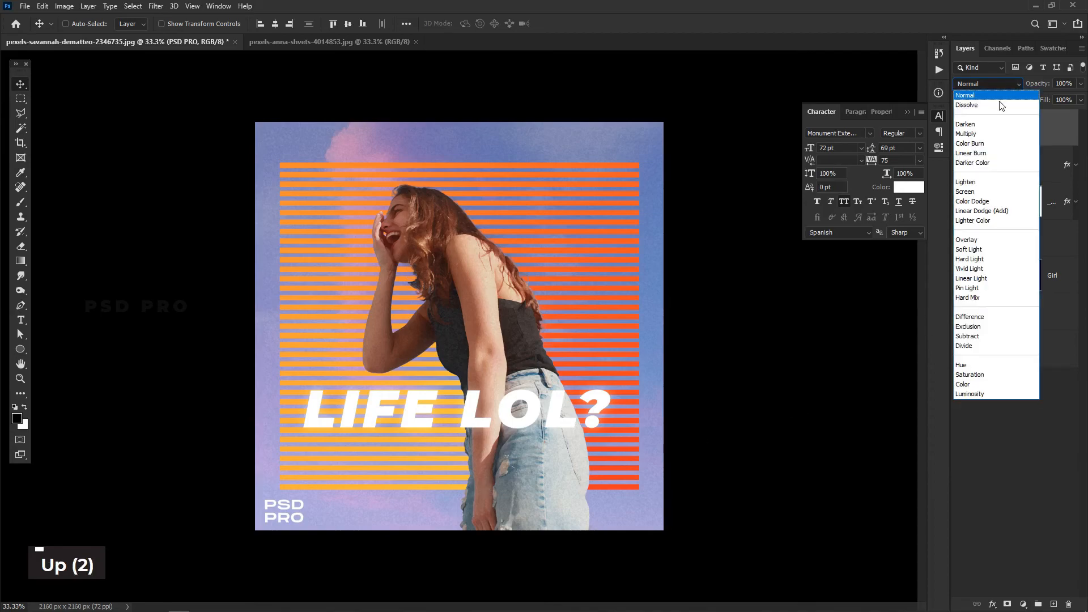
click(975, 243)
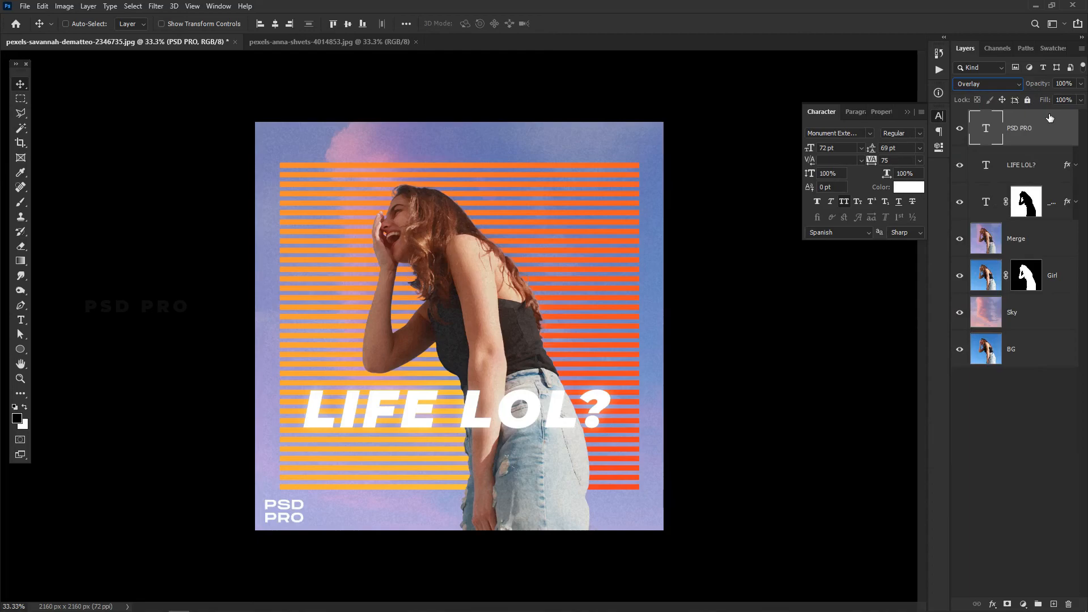
key(5)
key(4)
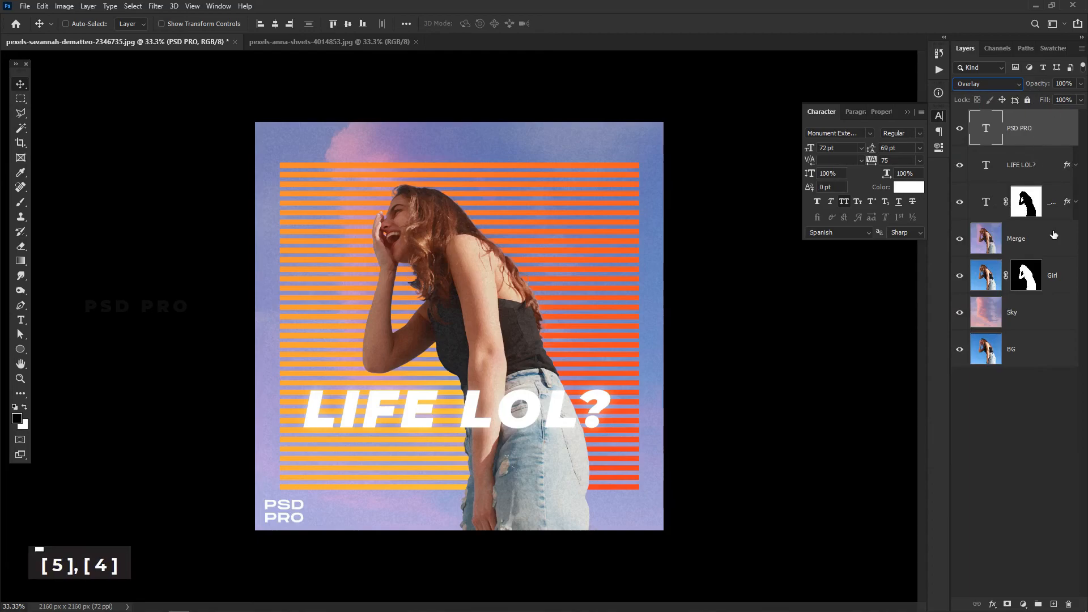
click(1029, 407)
click(1029, 139)
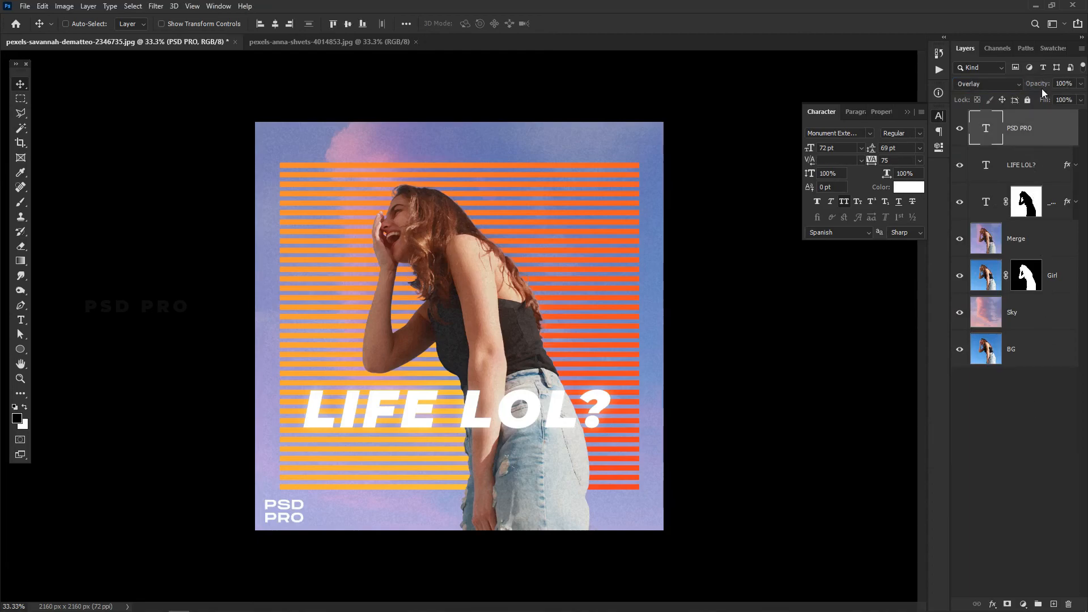
click(1046, 84)
text(45)
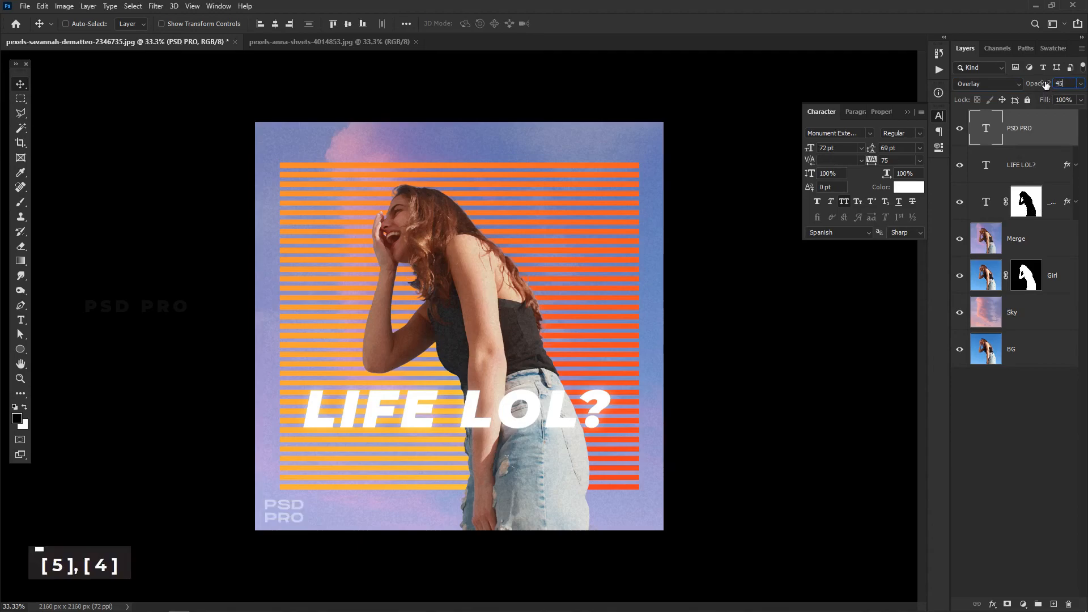
key(Return)
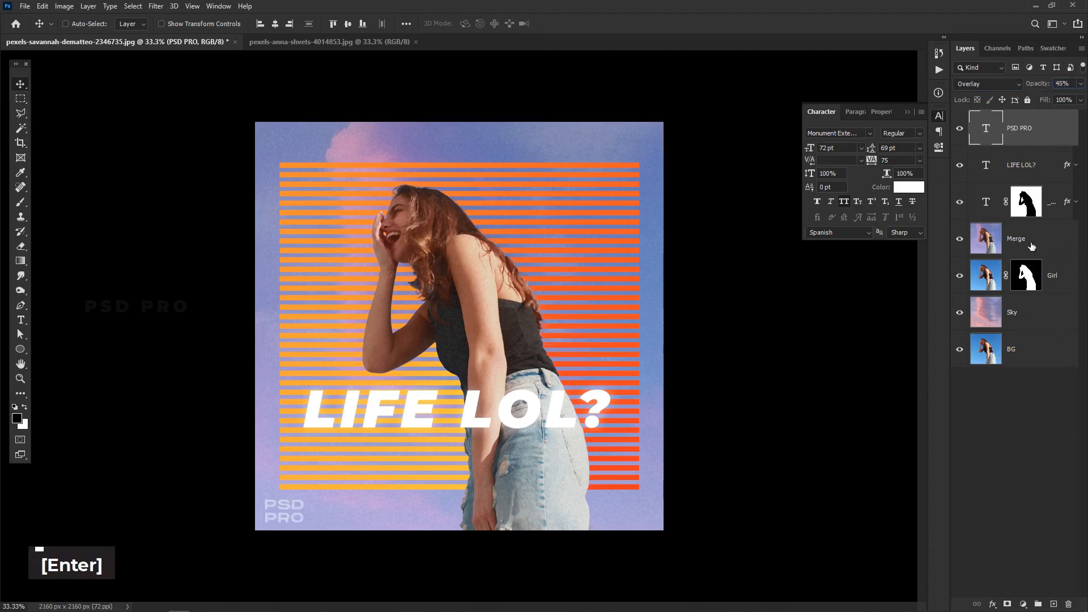
Nudge the orange stripes text layer up slightly behind the woman and deselect all layers
click(1037, 168)
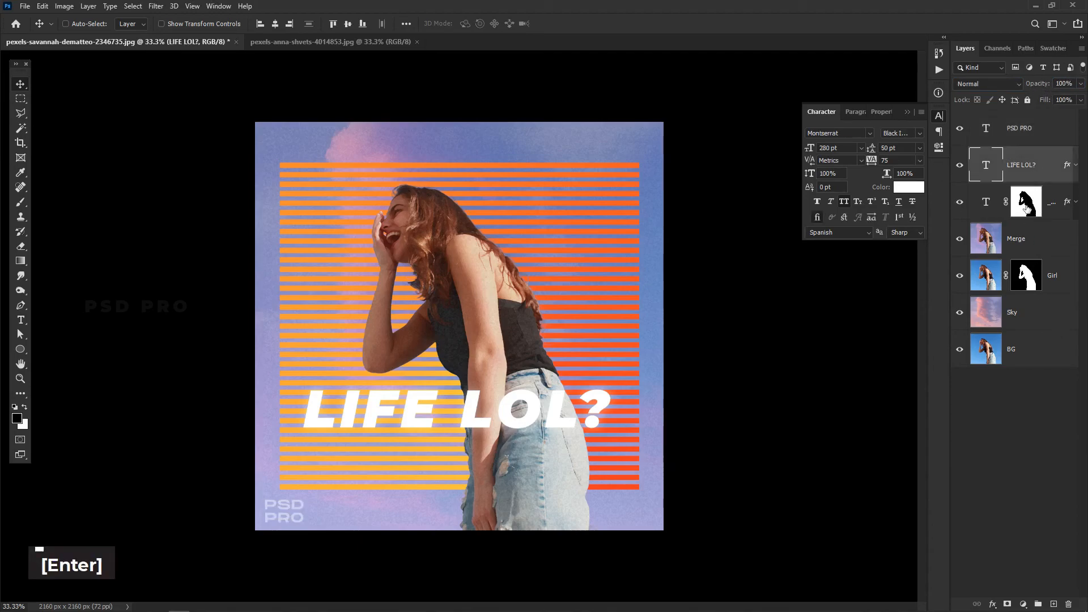
double_click(987, 207)
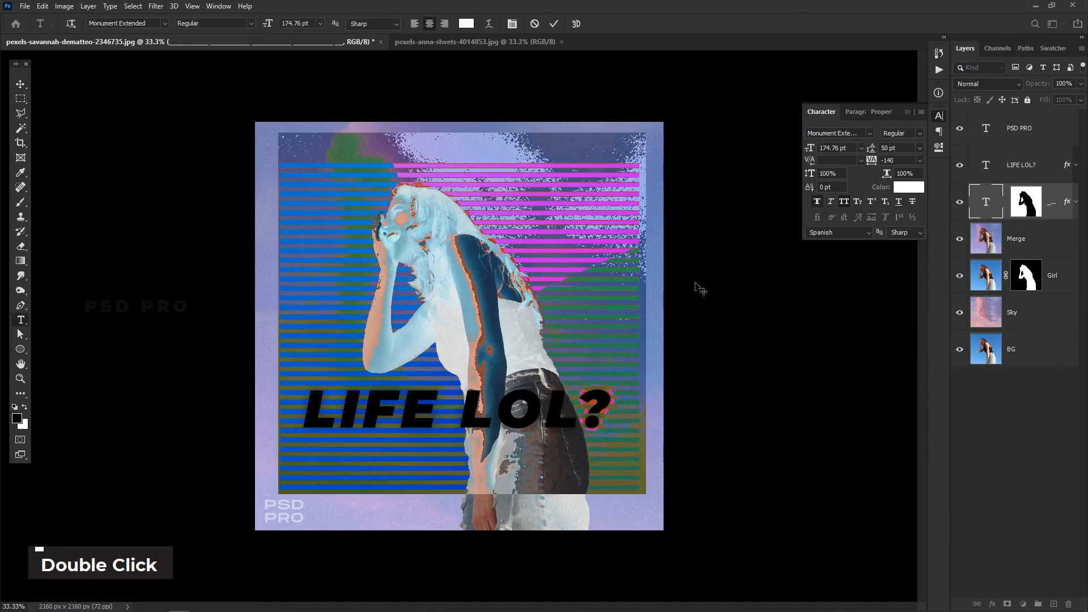
click(981, 208)
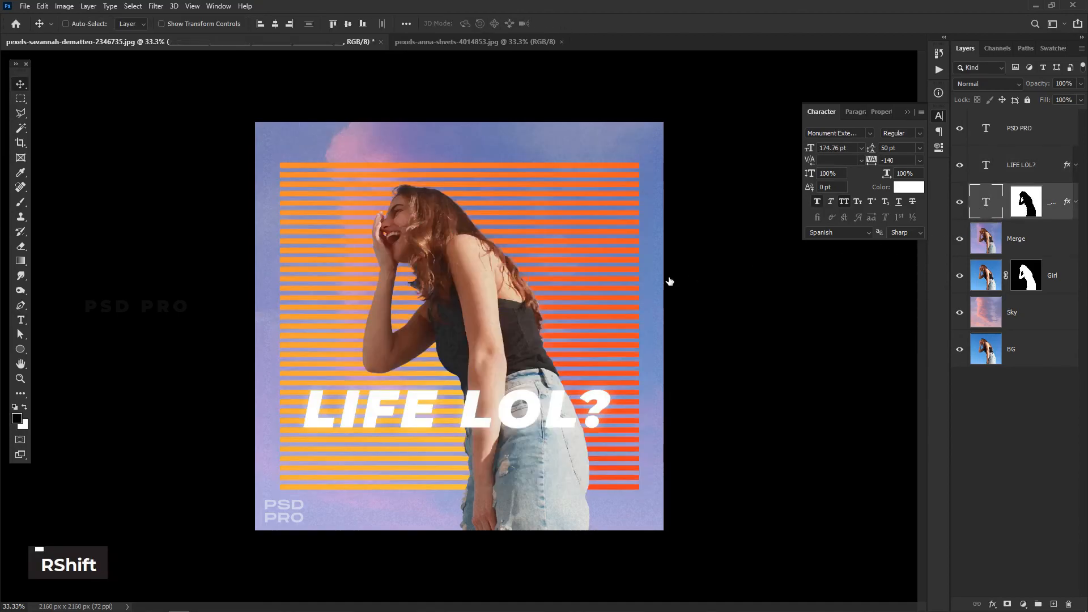
key(shift+Up)
key(shift+Up)
key(shift+Up)
key(shift+Up)
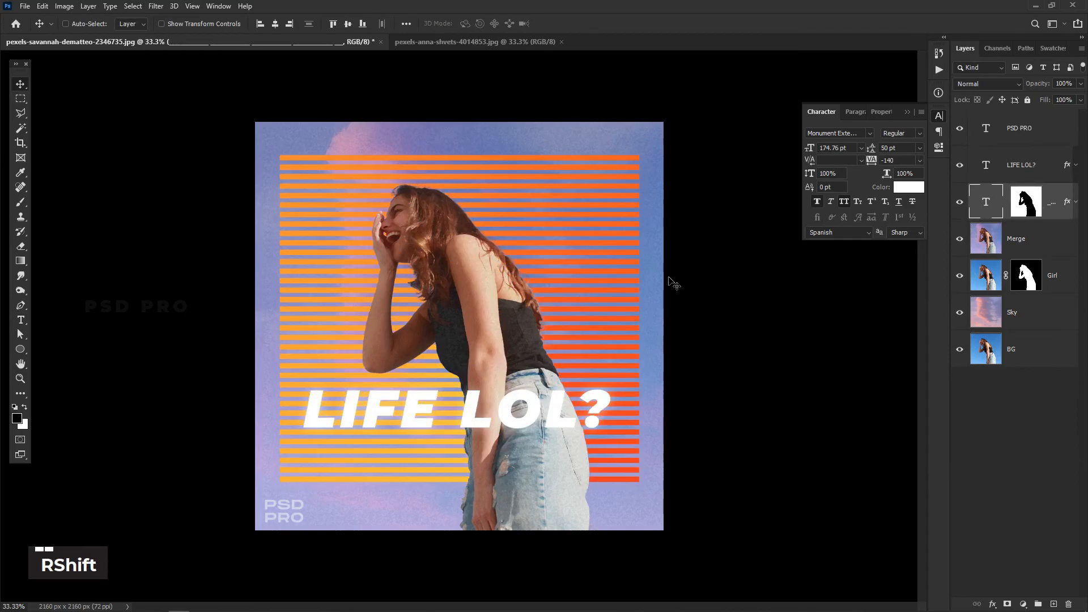
key(shift+Down)
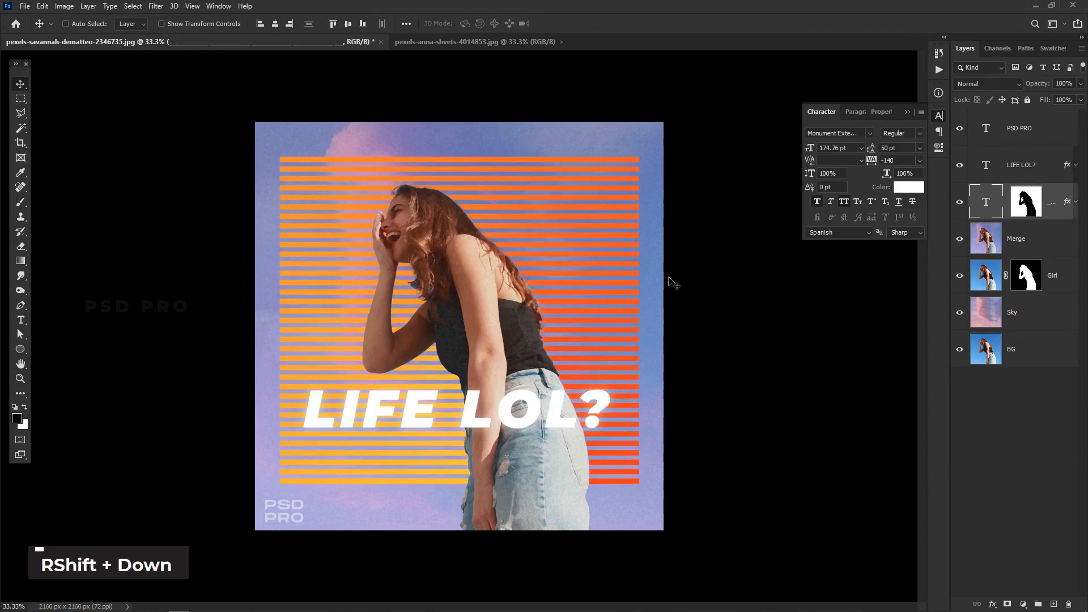
click(975, 416)
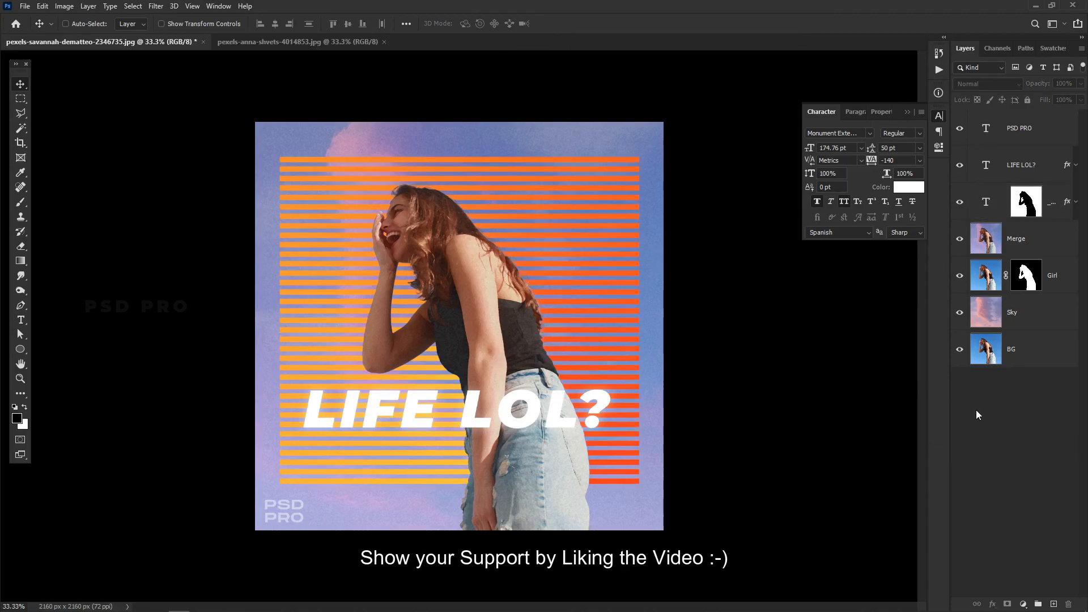